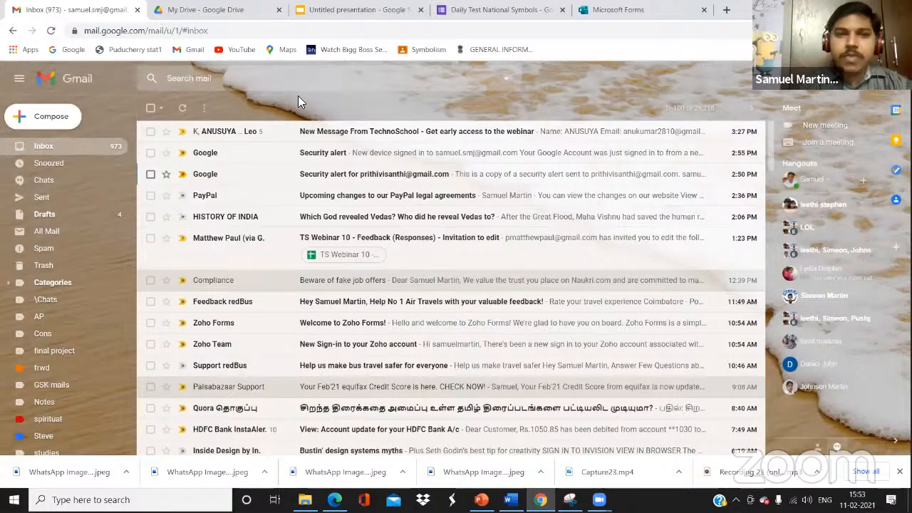
From Google Drive's New menu, create a blank Google Form
left_click(871, 90)
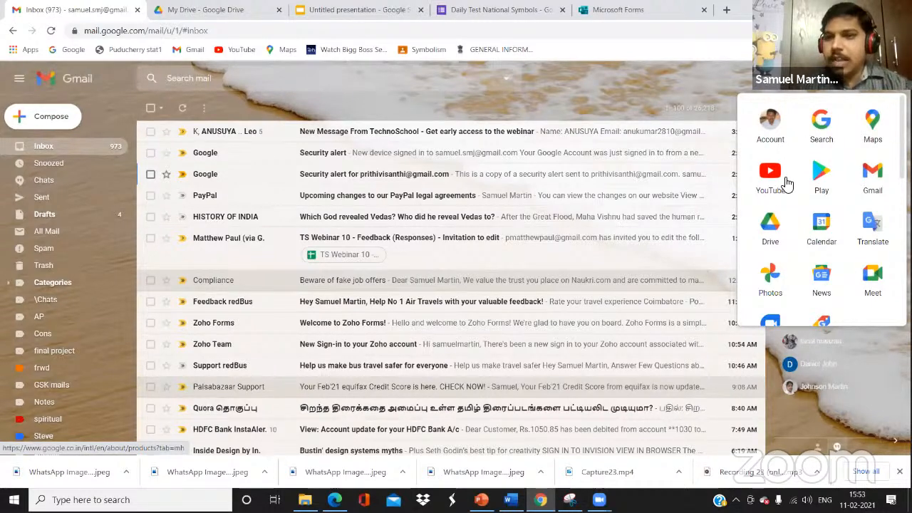
left_click(772, 231)
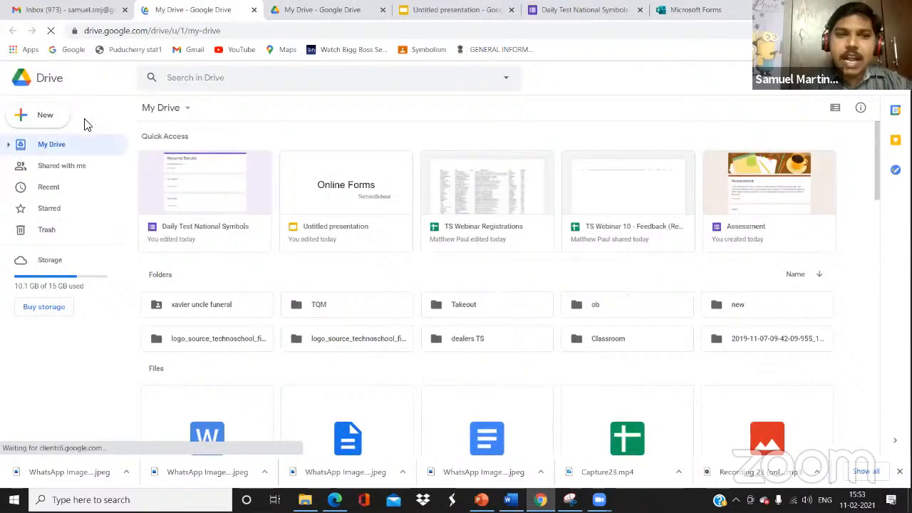
left_click(41, 120)
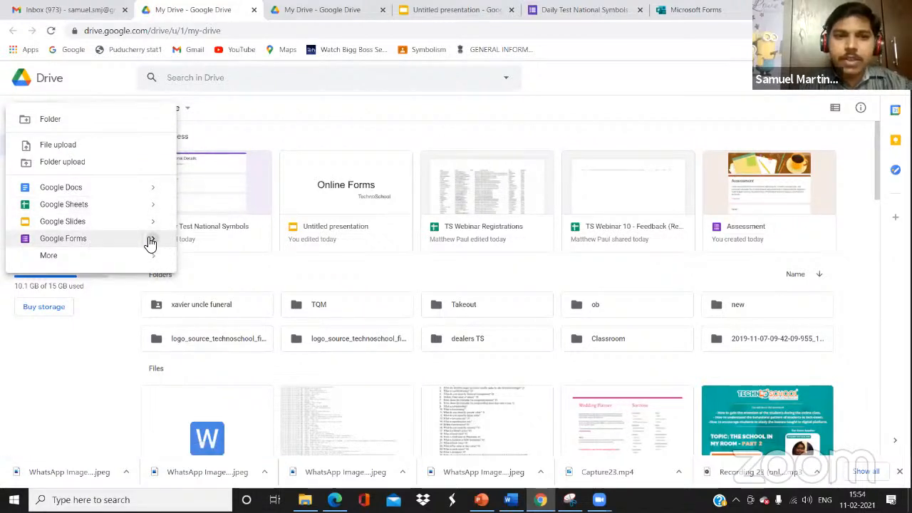
mouse_move(157, 244)
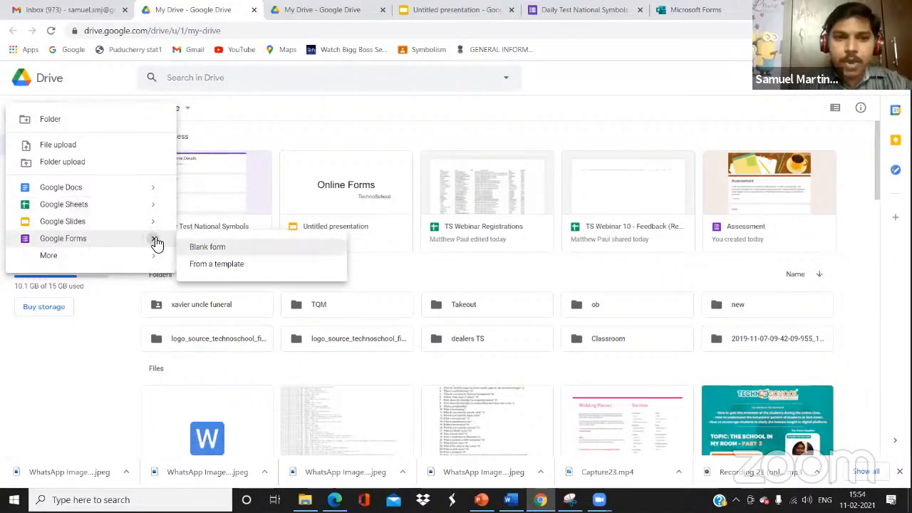
left_click(205, 248)
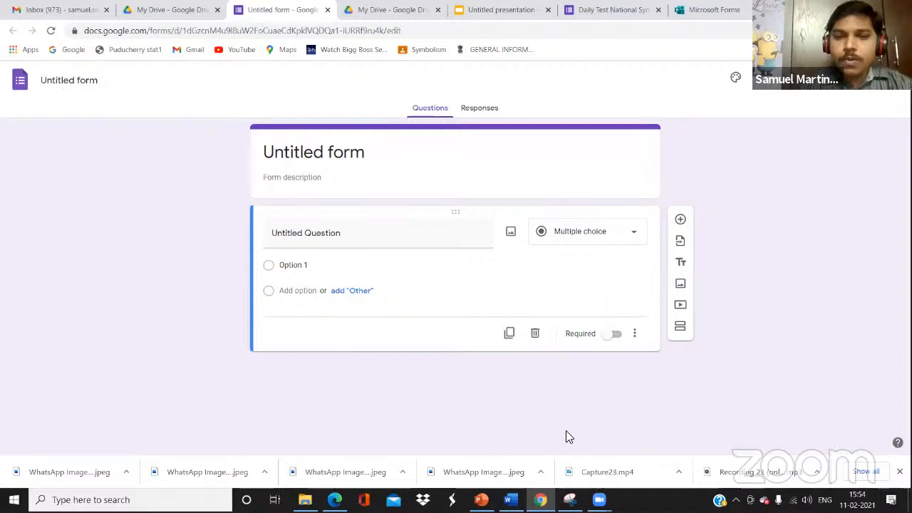
Title the form 'Daily Test'
left_click(365, 152)
type("Daily ")
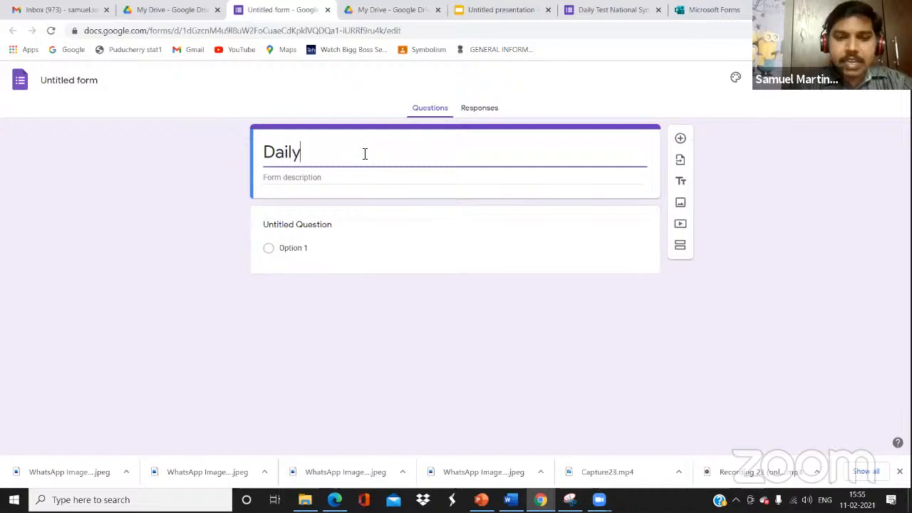
type("Test")
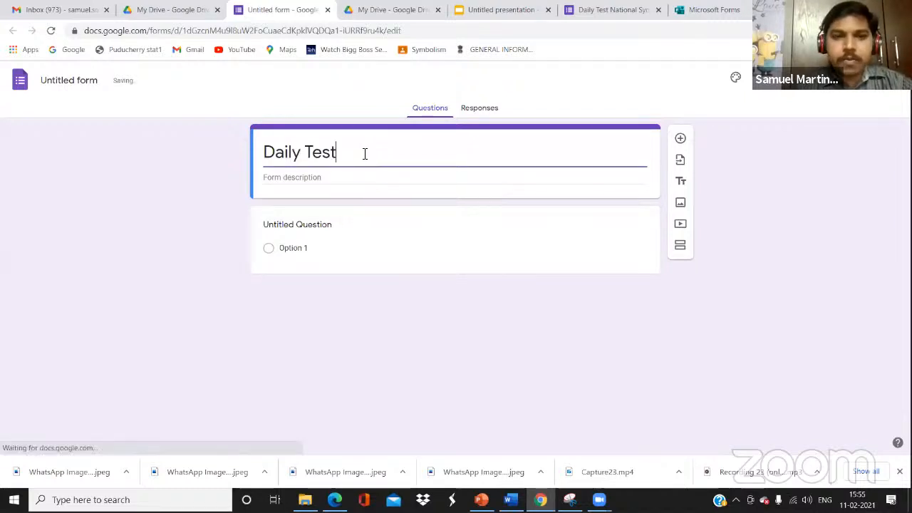
left_click(71, 81)
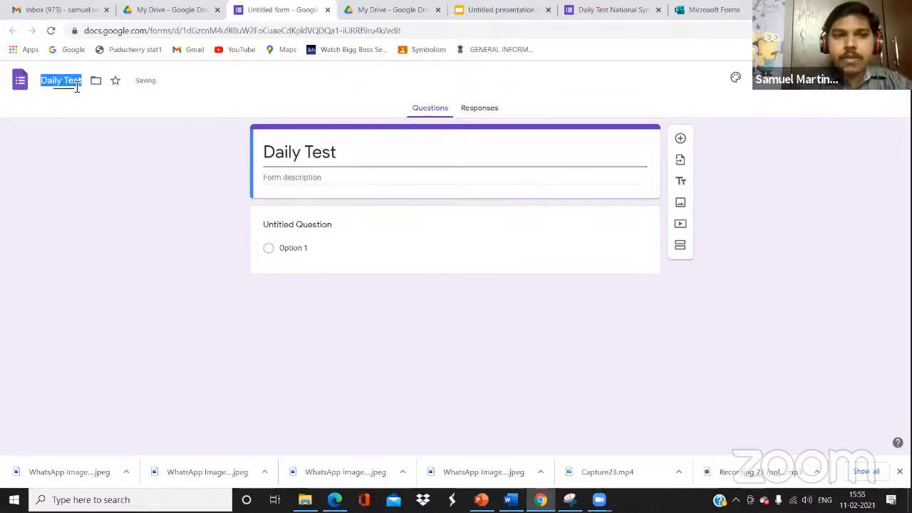
Add the form description 'Conducted on Feb 11'
left_click(306, 177)
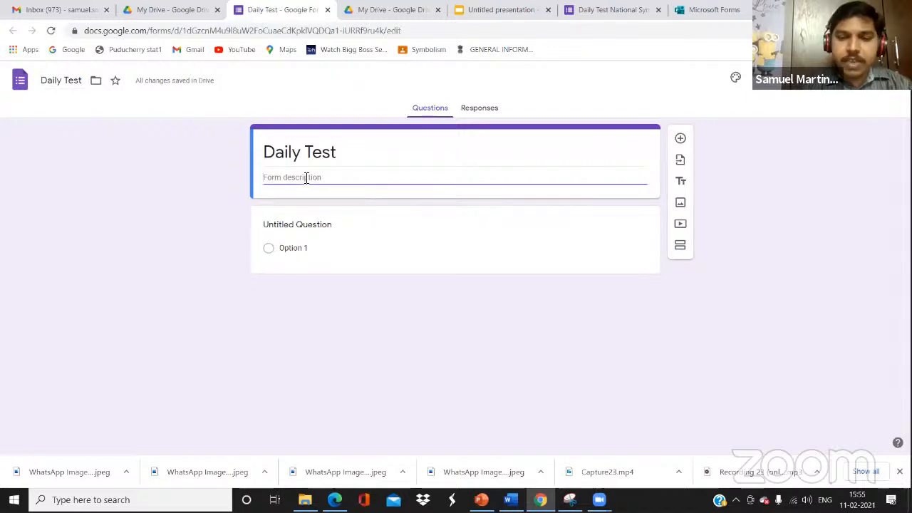
type("Condi")
type("cted o")
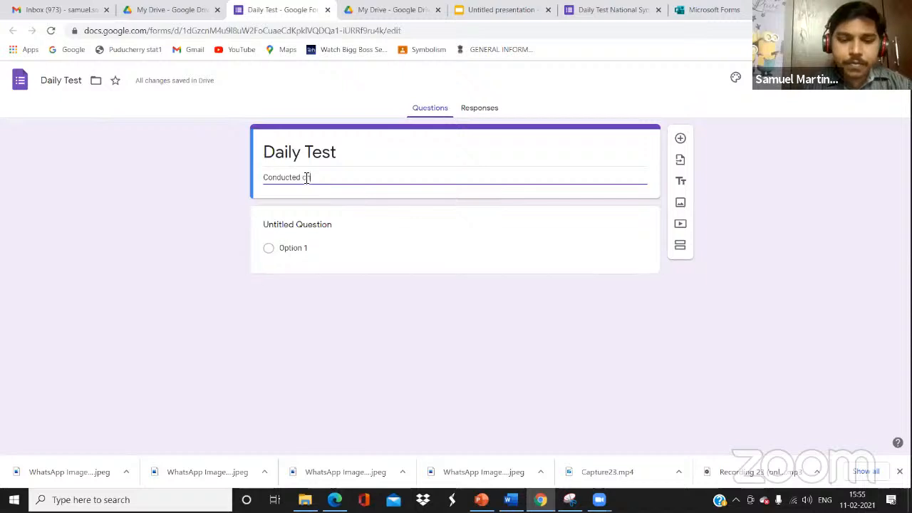
type("Feb 11")
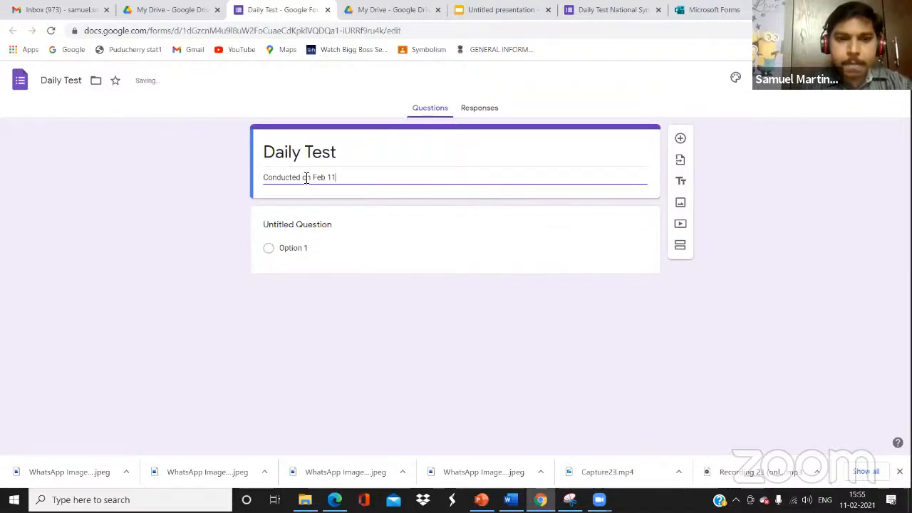
left_click(375, 280)
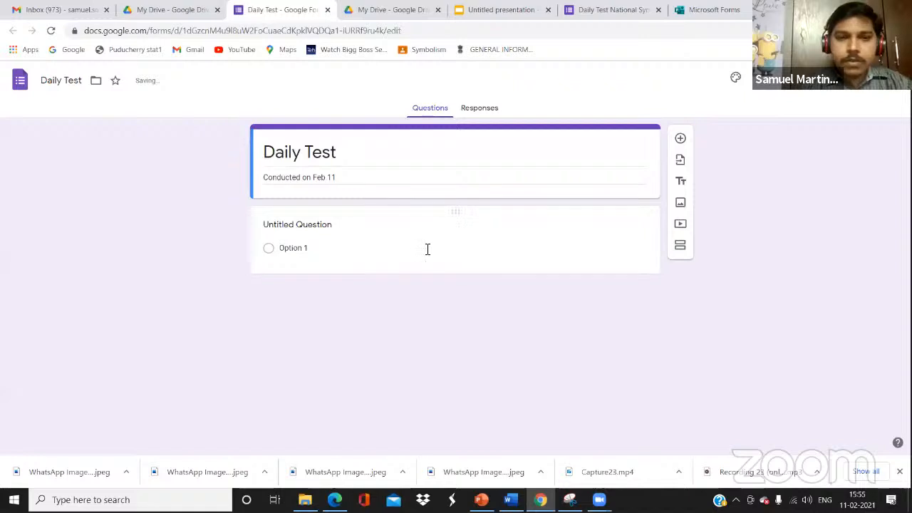
left_click(428, 249)
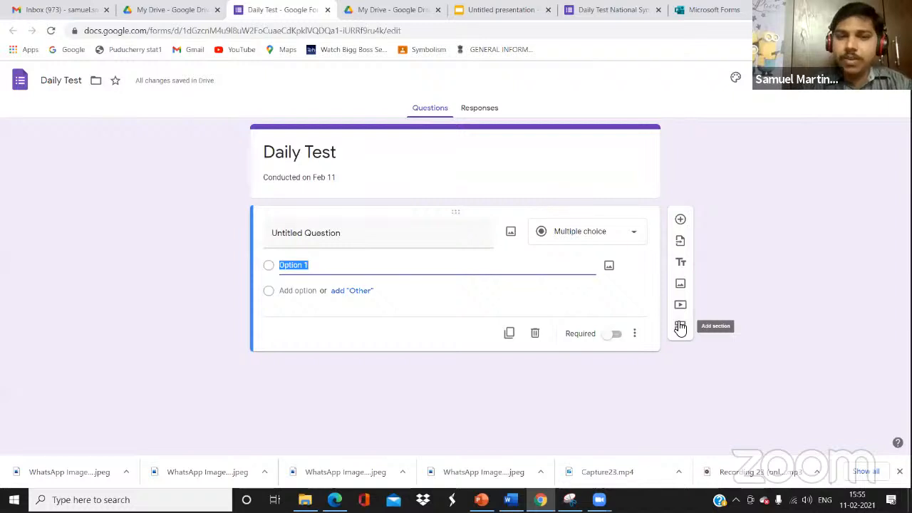
Retitle the first question 'Your Name', make it Short answer, and mark it required
left_click(376, 243)
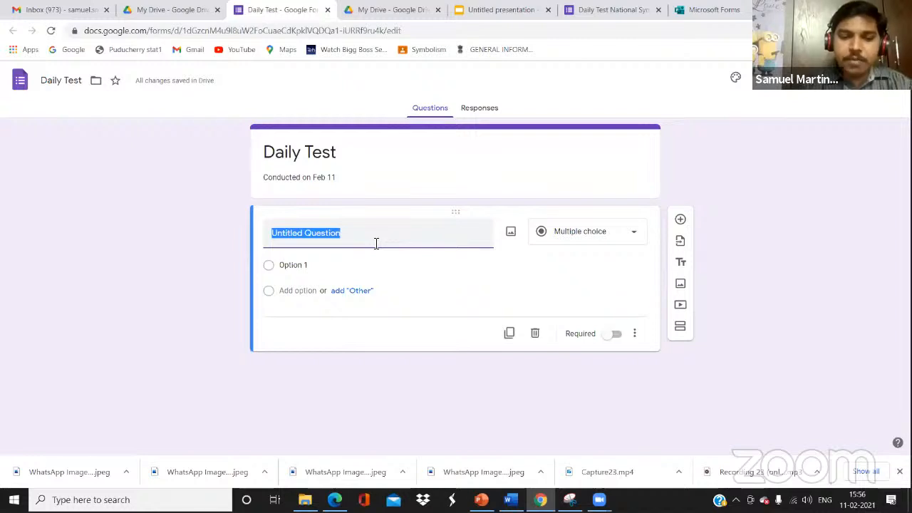
type("Yo")
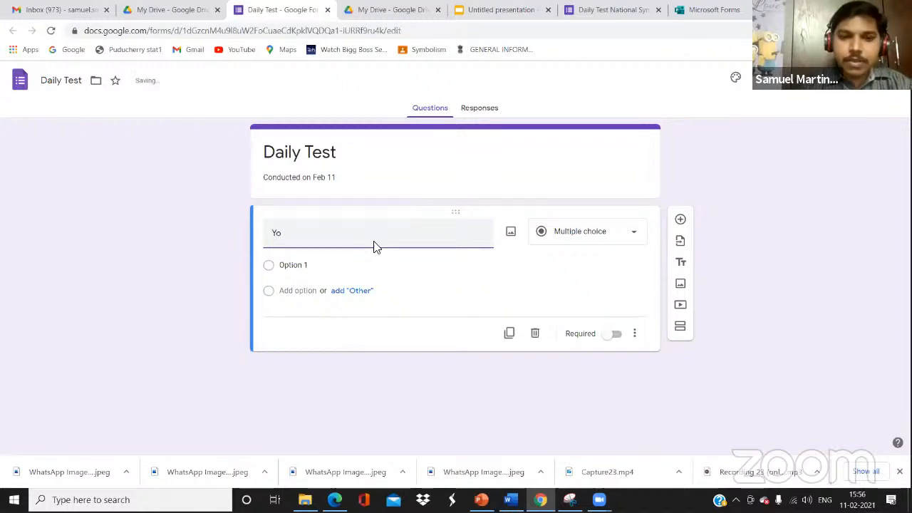
type("ur N")
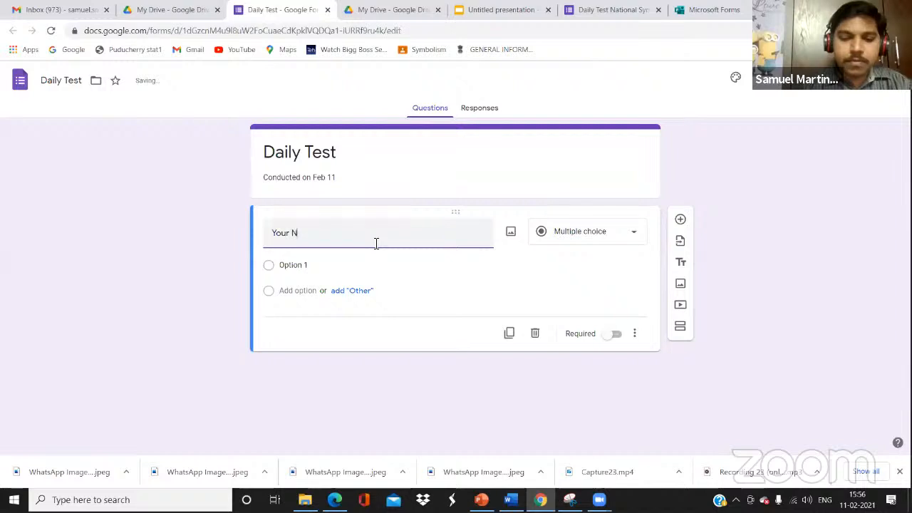
type("ame")
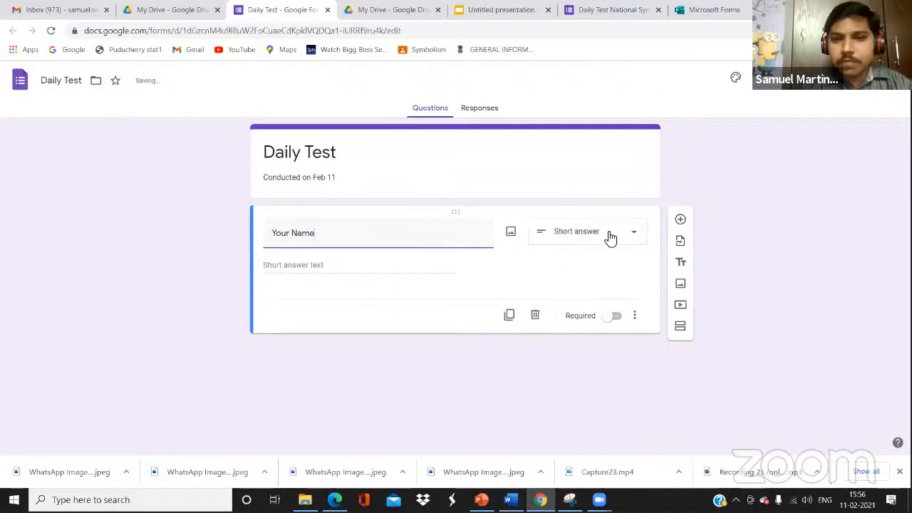
left_click(640, 235)
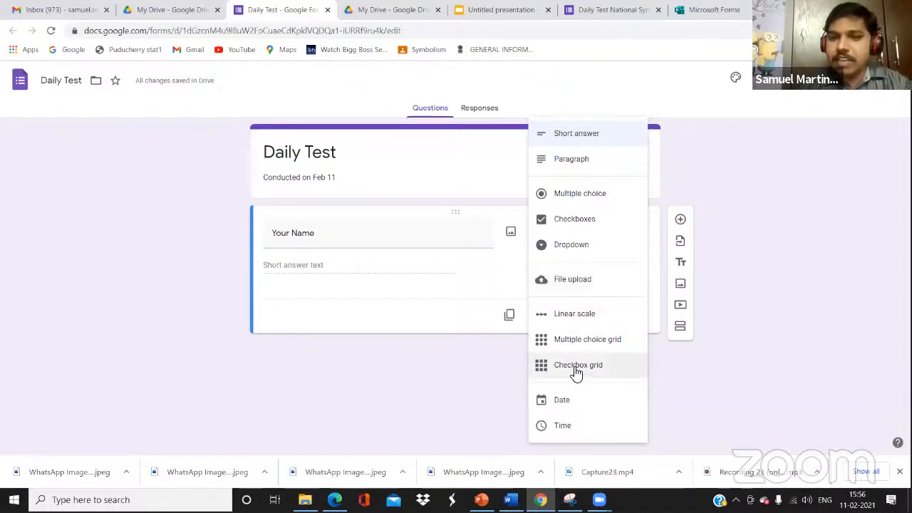
left_click(587, 137)
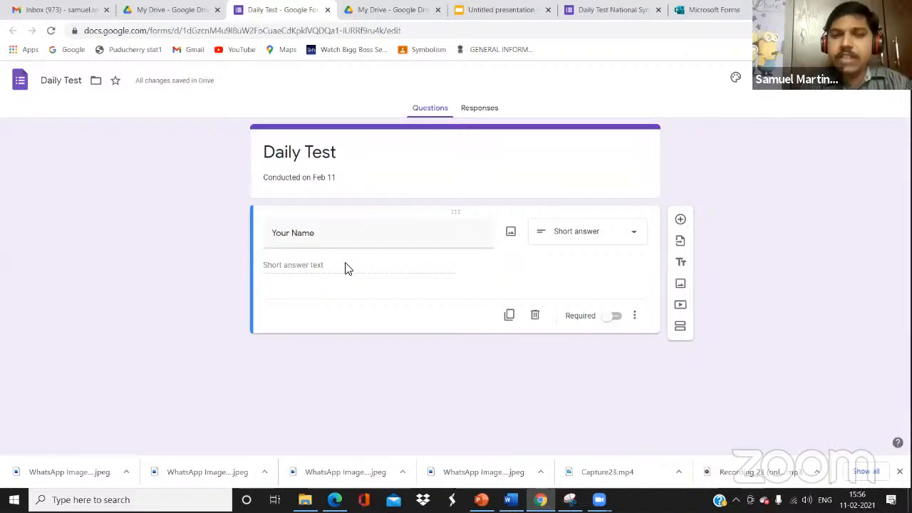
left_click(615, 315)
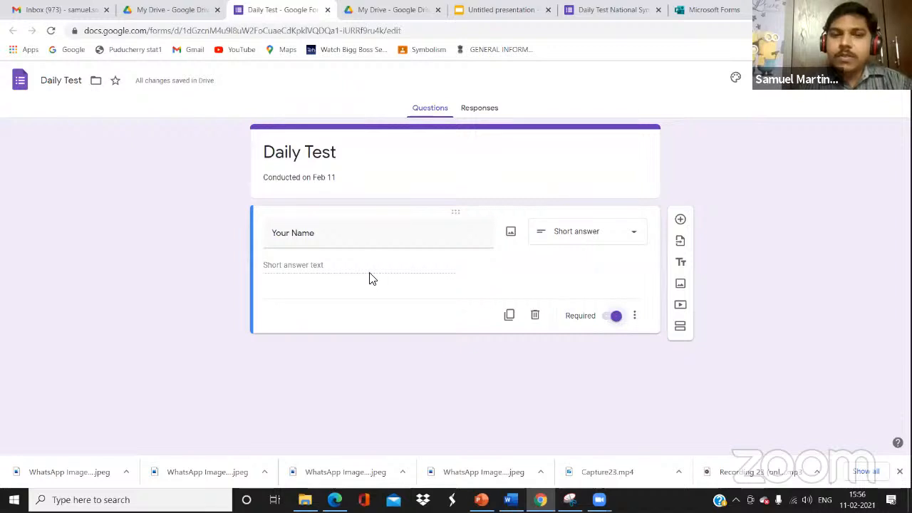
Duplicate the Your Name question and retitle the copy 'Your Email Id'
left_click(511, 316)
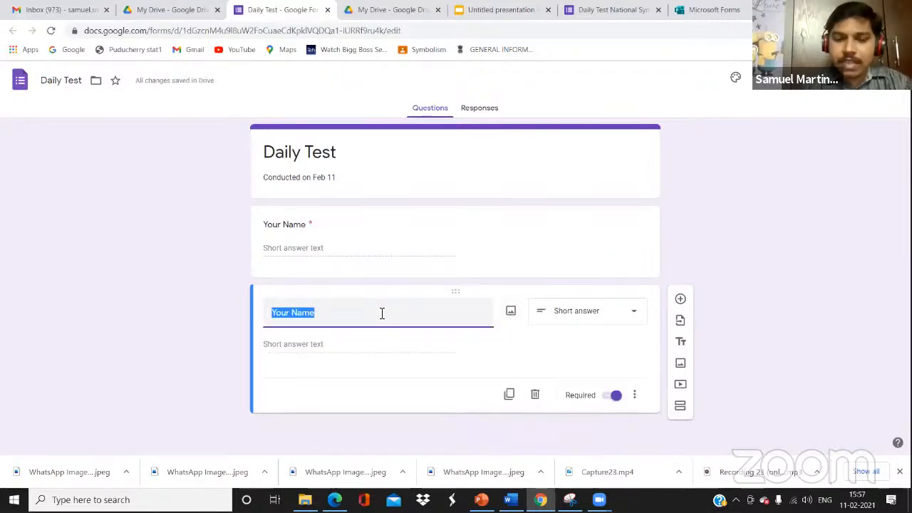
type("Your ")
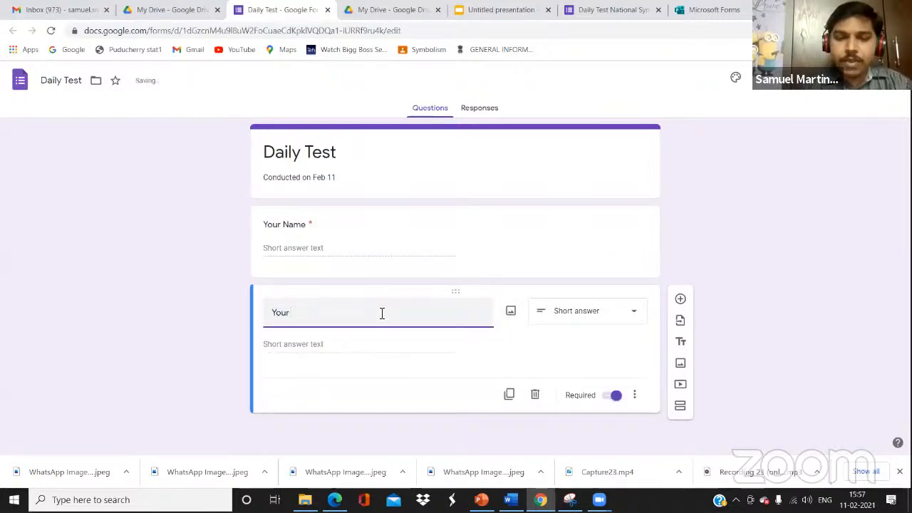
type("Email")
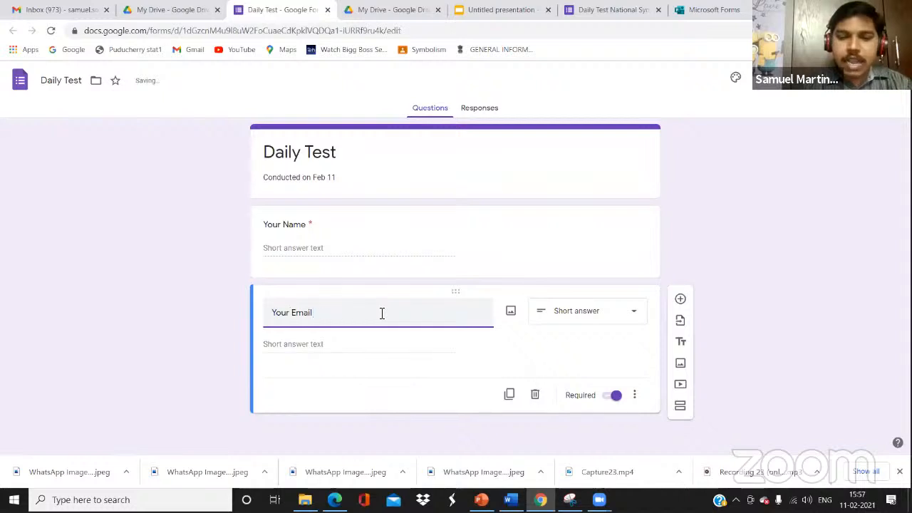
type(" Id")
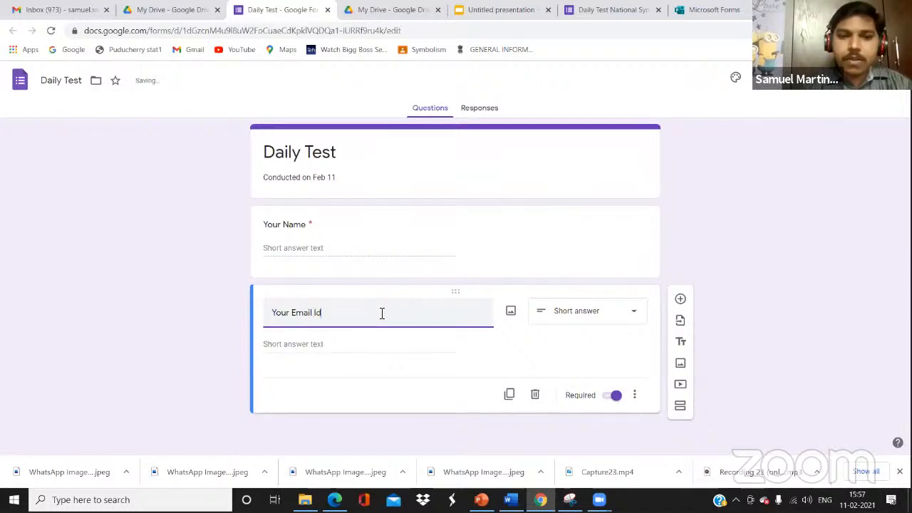
left_click(360, 334)
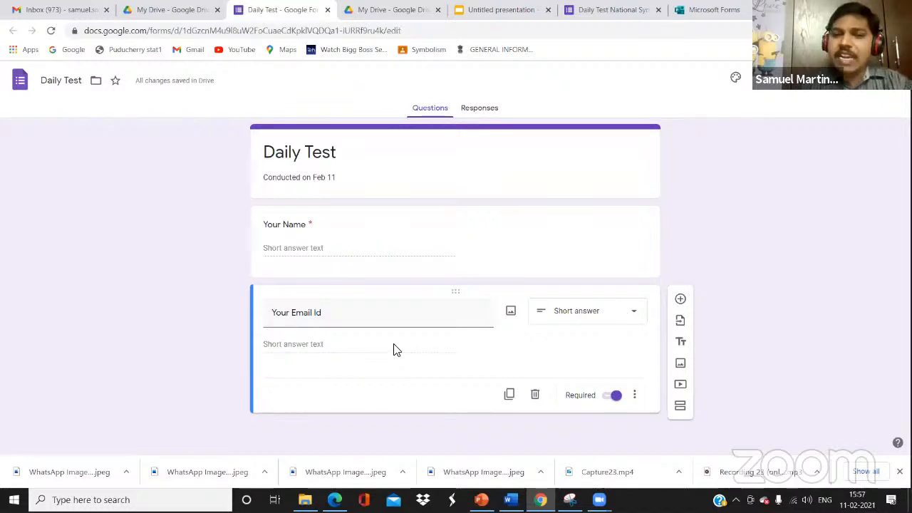
Add text validation requiring '@', with the error message 'Please enter a mail Id'
left_click(636, 396)
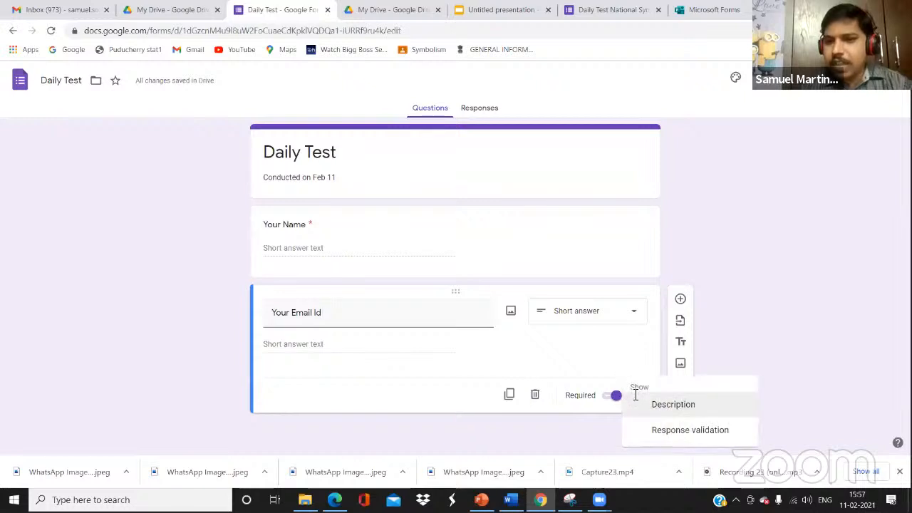
left_click(668, 431)
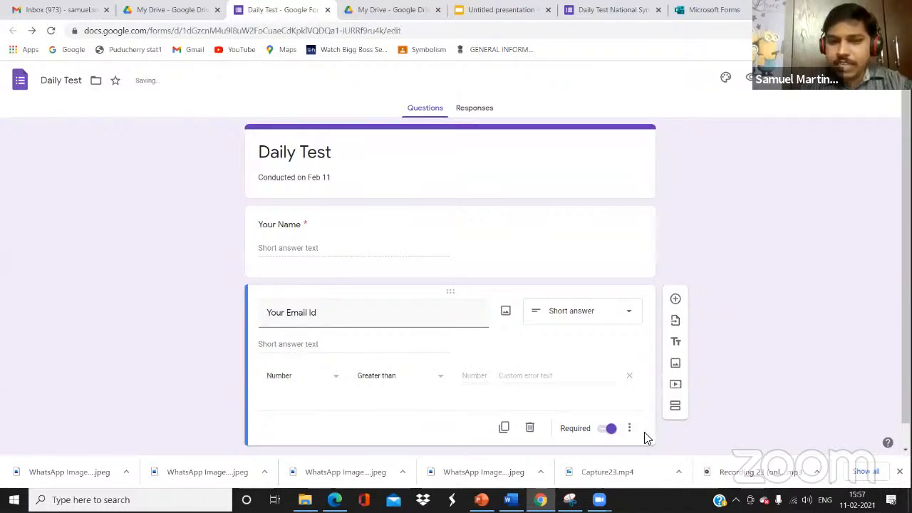
left_click(335, 380)
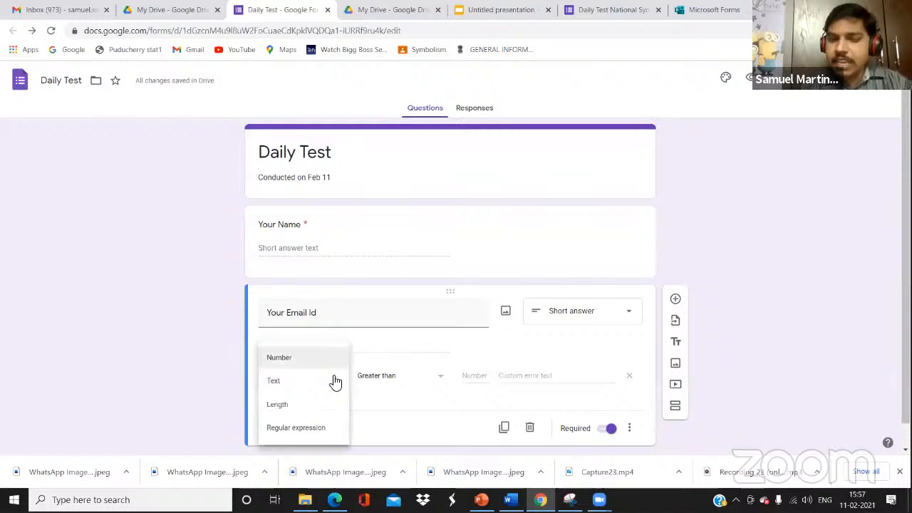
left_click(274, 382)
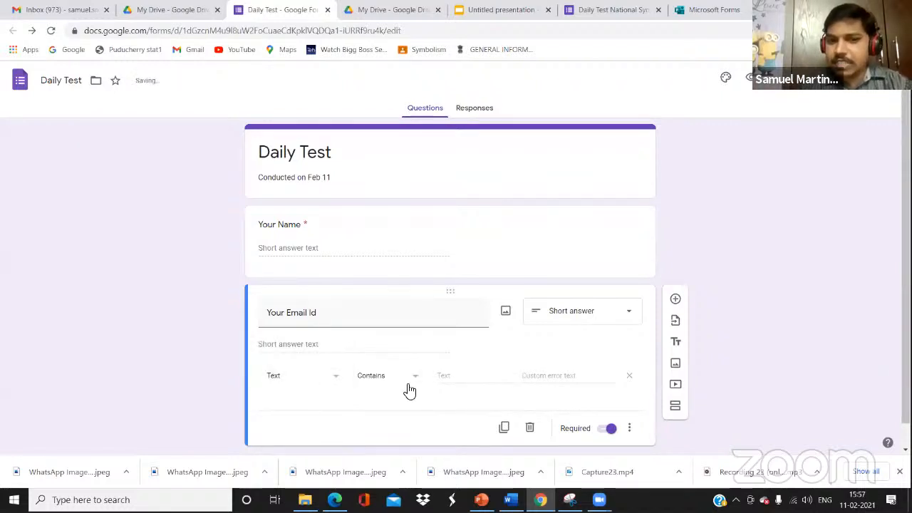
left_click(457, 378)
type("@")
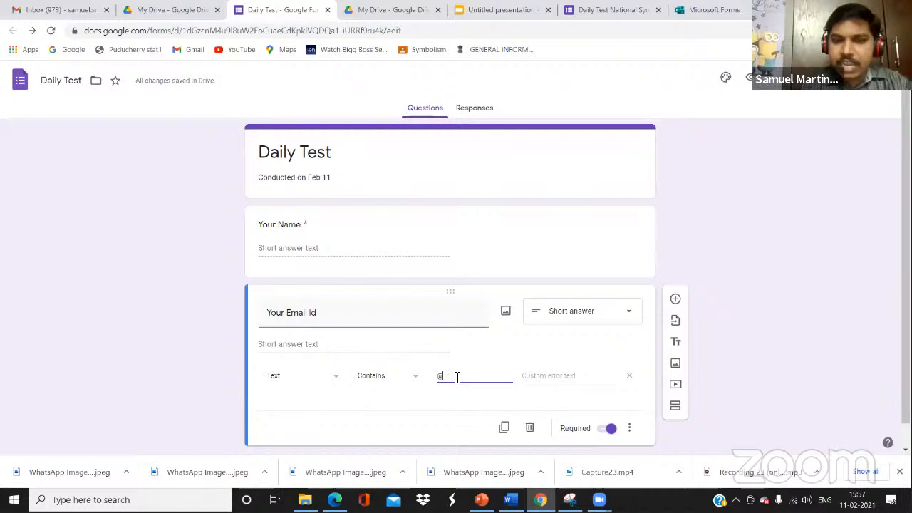
left_click(527, 377)
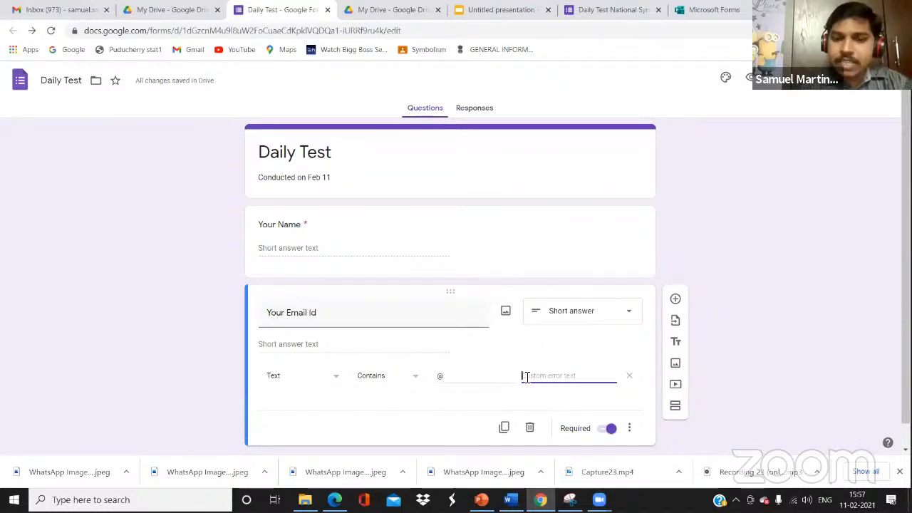
type("Yo")
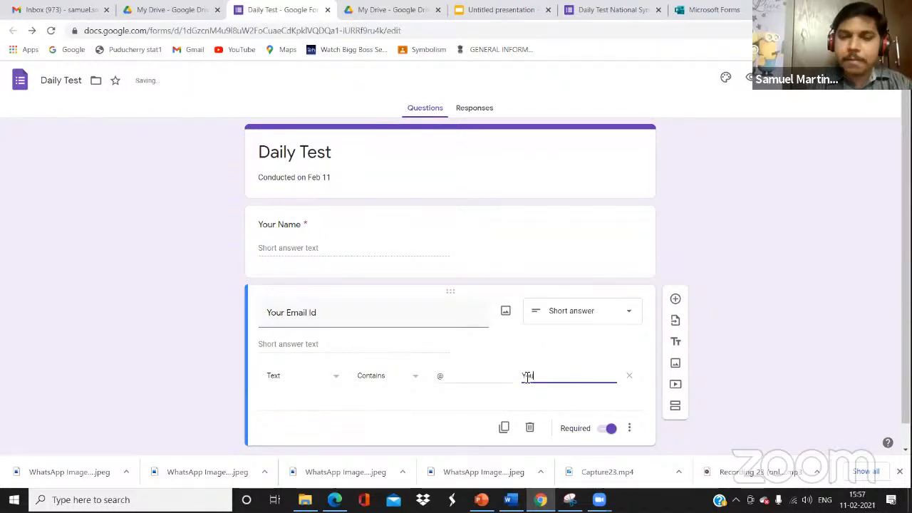
key("BackSpace")
key("BackSpace")
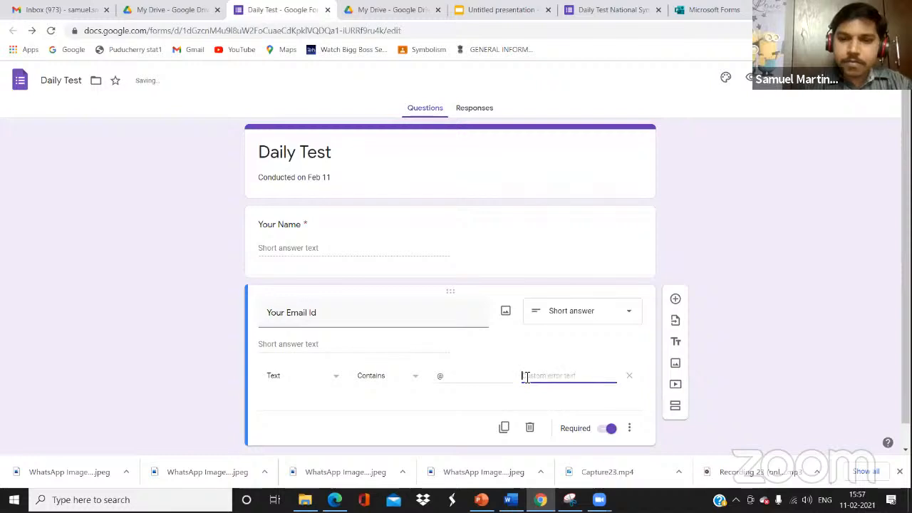
type("Please")
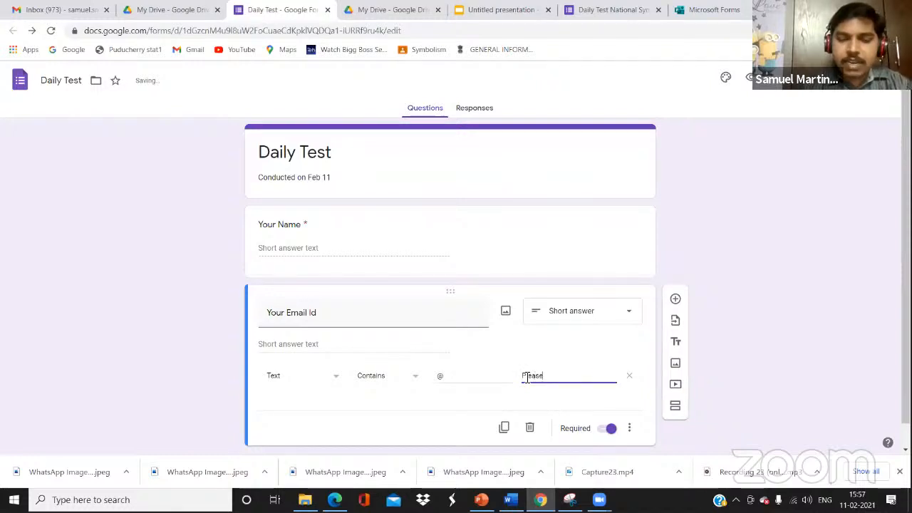
type(" en")
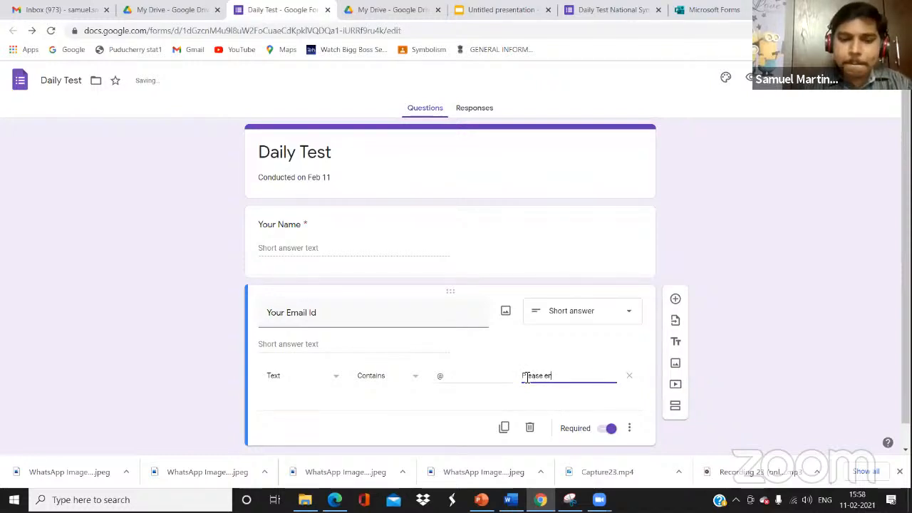
type("ter a mail Id")
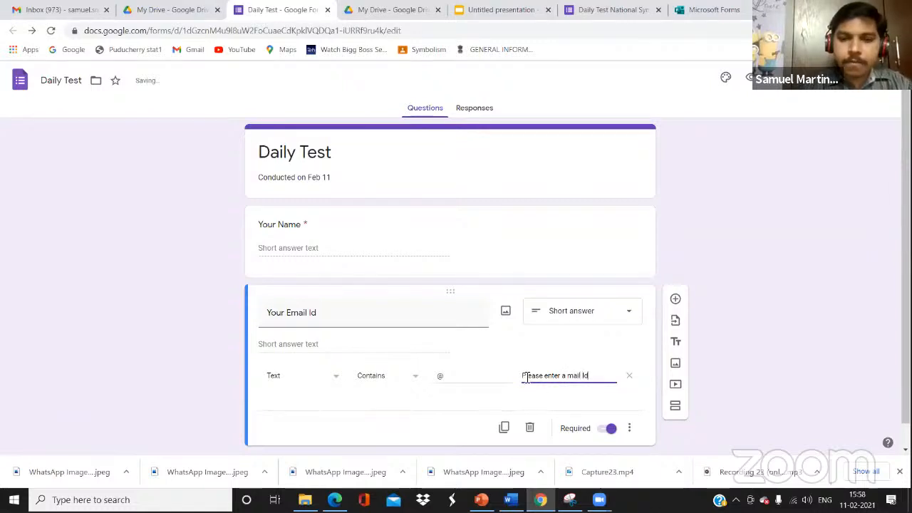
left_click(349, 436)
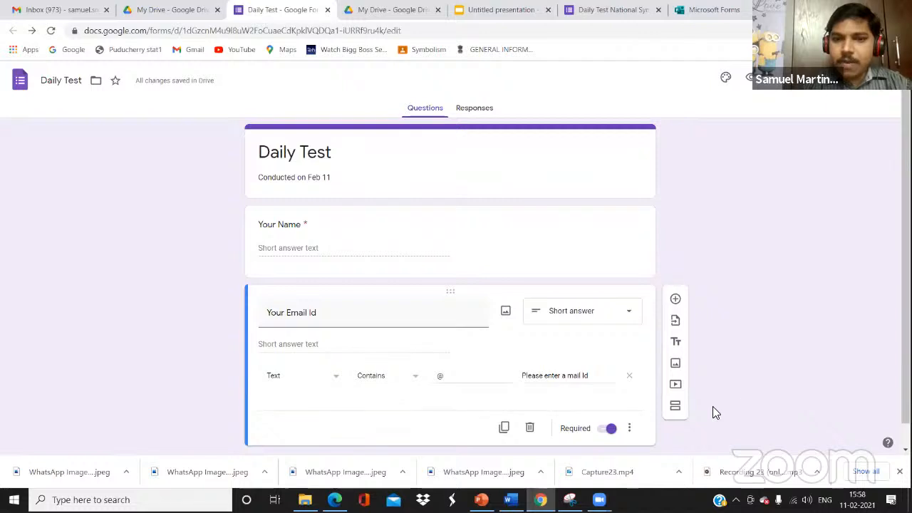
Add a new section titled 'MCQ'
left_click(677, 415)
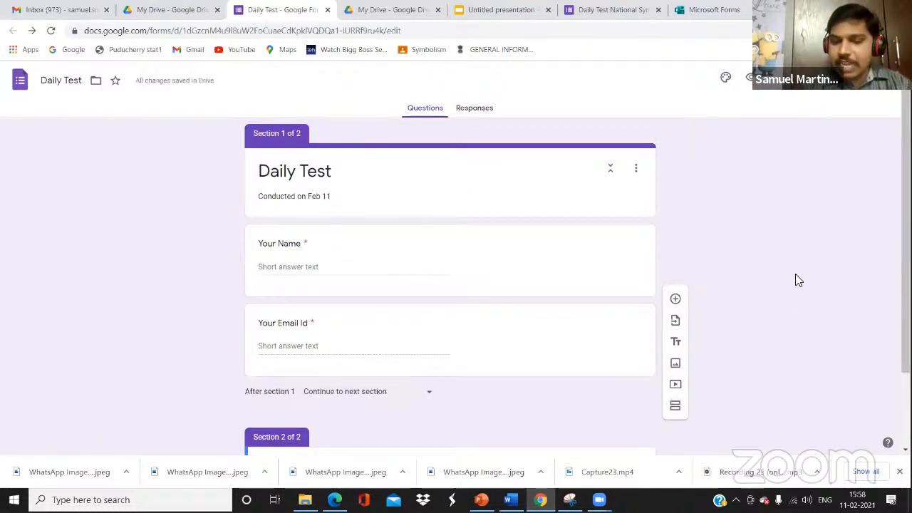
scroll(796, 274, "down", 2)
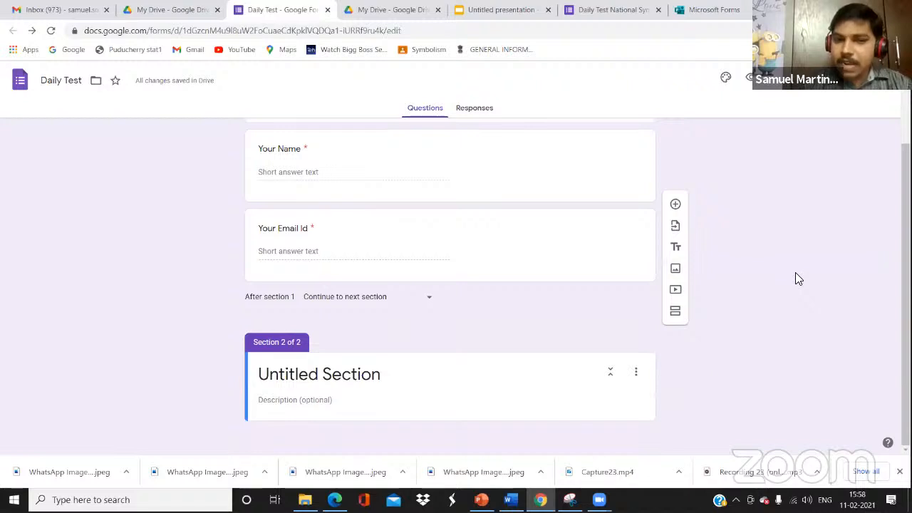
left_click(381, 384)
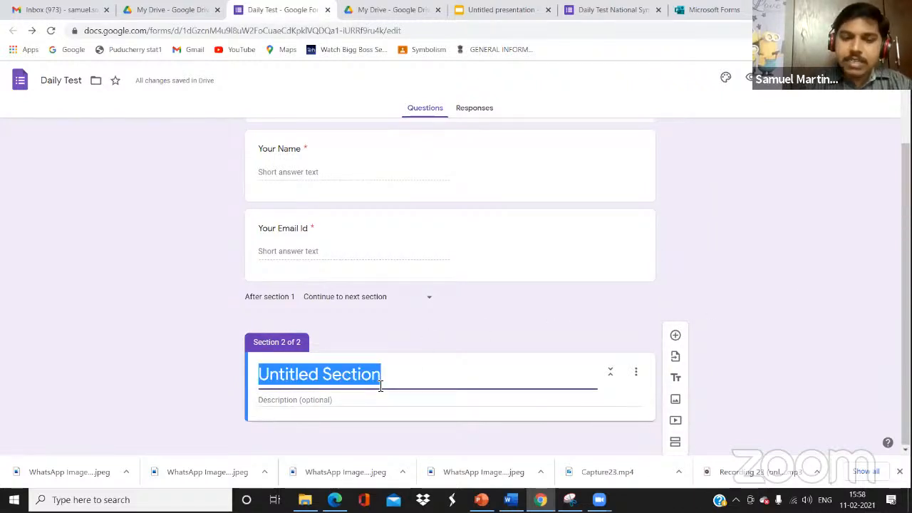
type("MCQ")
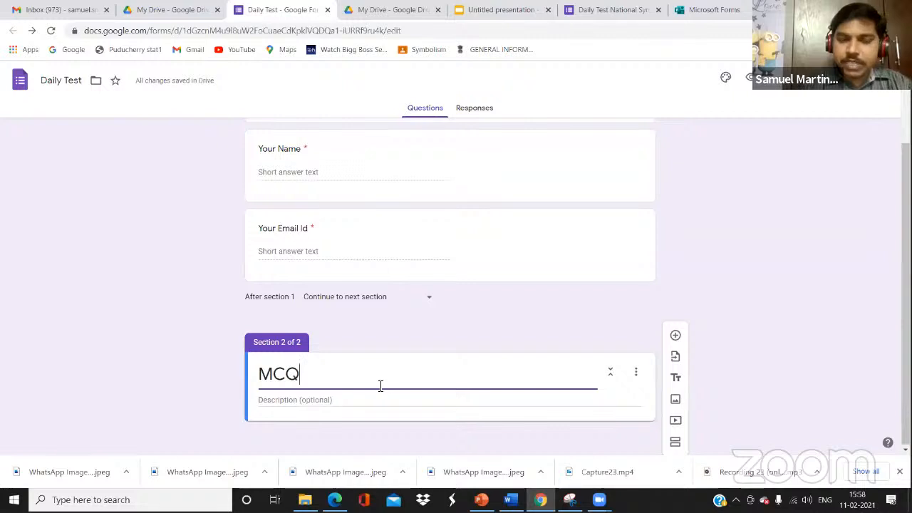
left_click(326, 399)
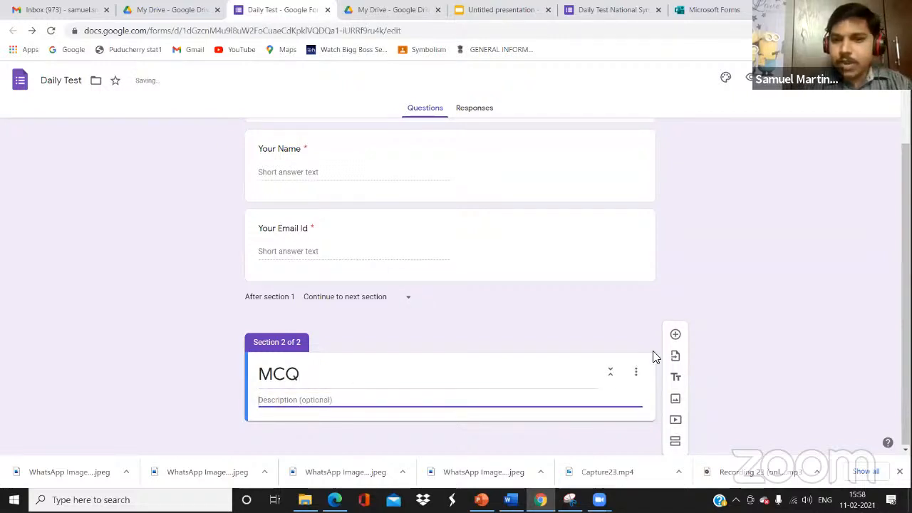
Add a multiple-choice question 'Name our National Animal' to the MCQ section
left_click(676, 335)
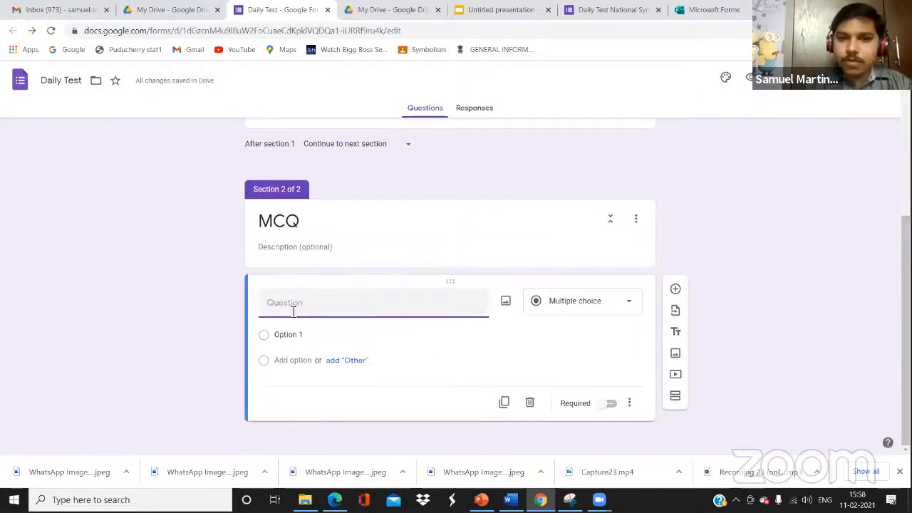
type("Name")
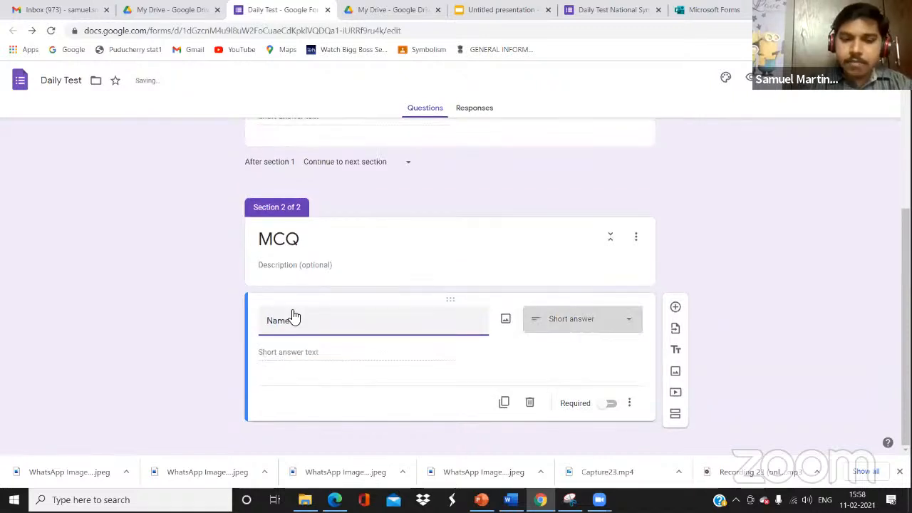
type(" or Namt")
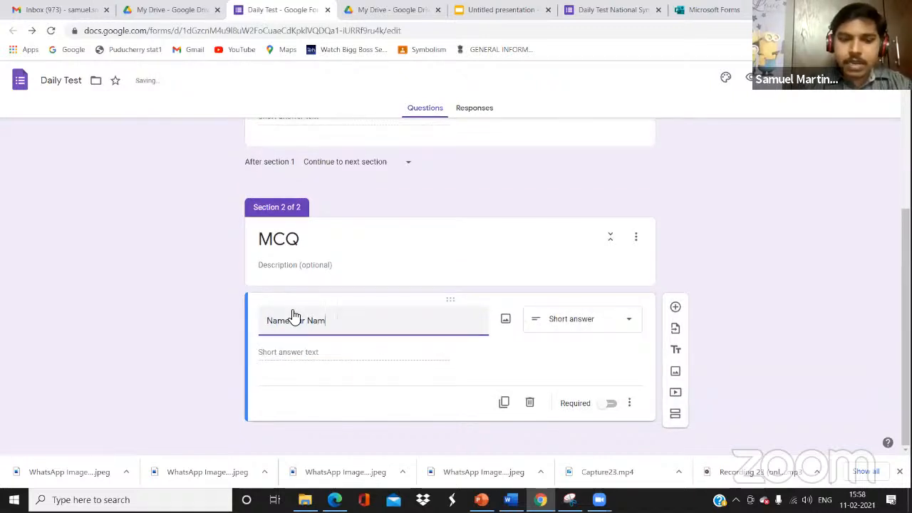
key("BackSpace")
key("BackSpace")
key("BackSpace")
key("BackSpace")
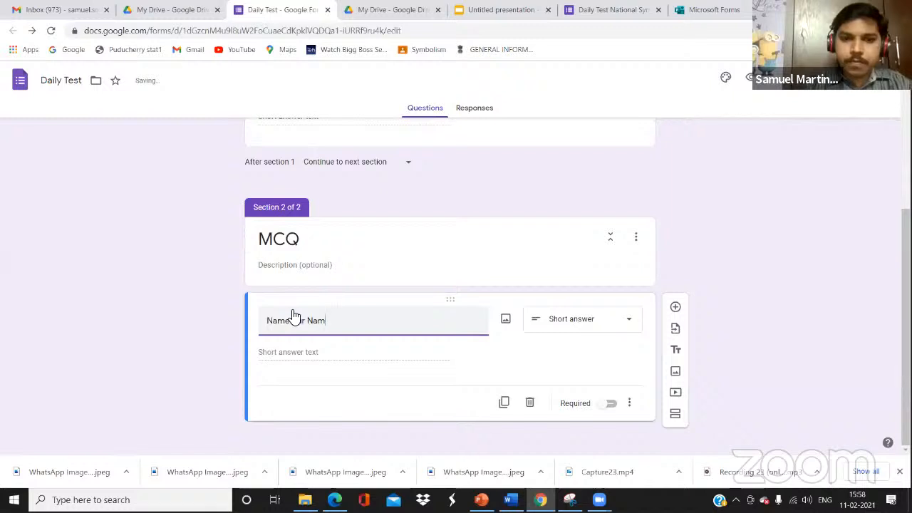
type("ti")
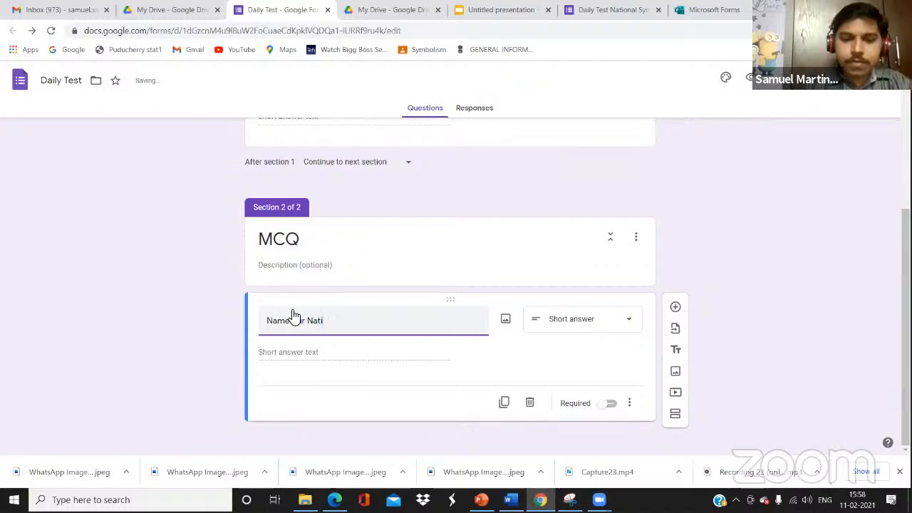
type("onal Anim")
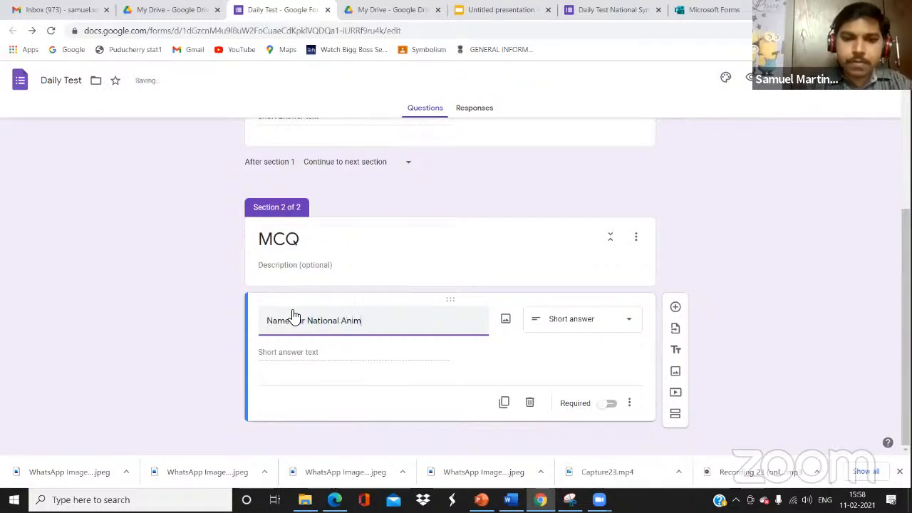
type("al")
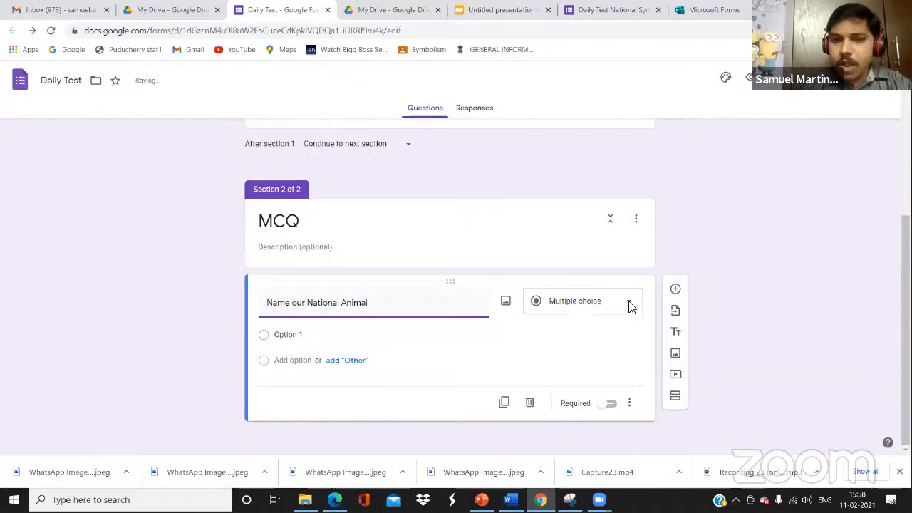
left_click(633, 307)
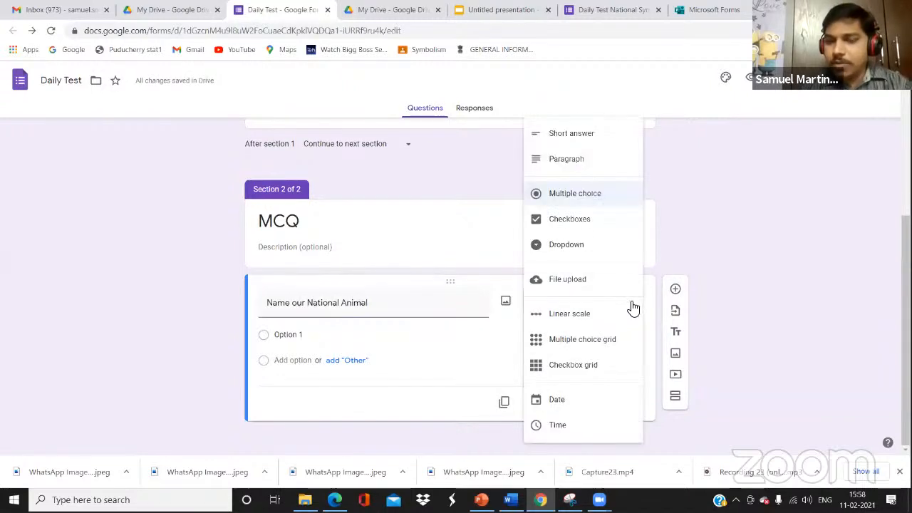
left_click(592, 199)
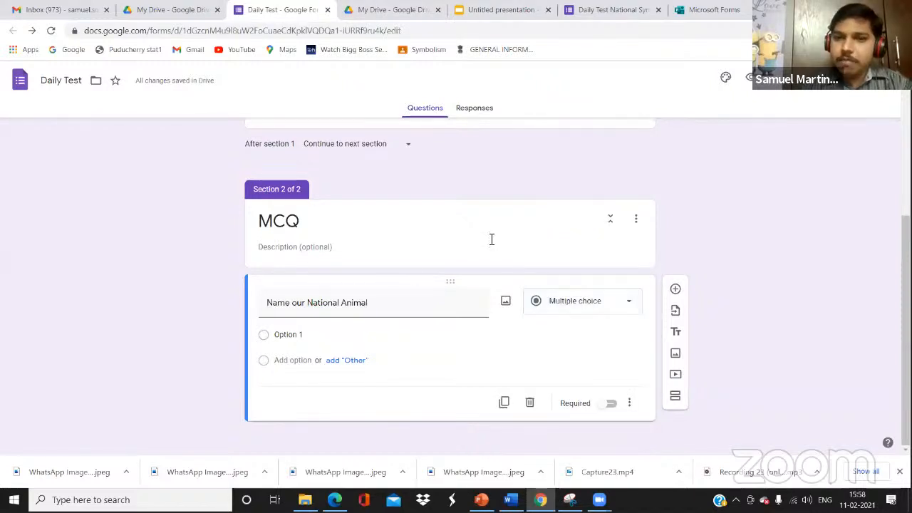
Enter the answer options Panther, Tiger and Lion
left_click(315, 336)
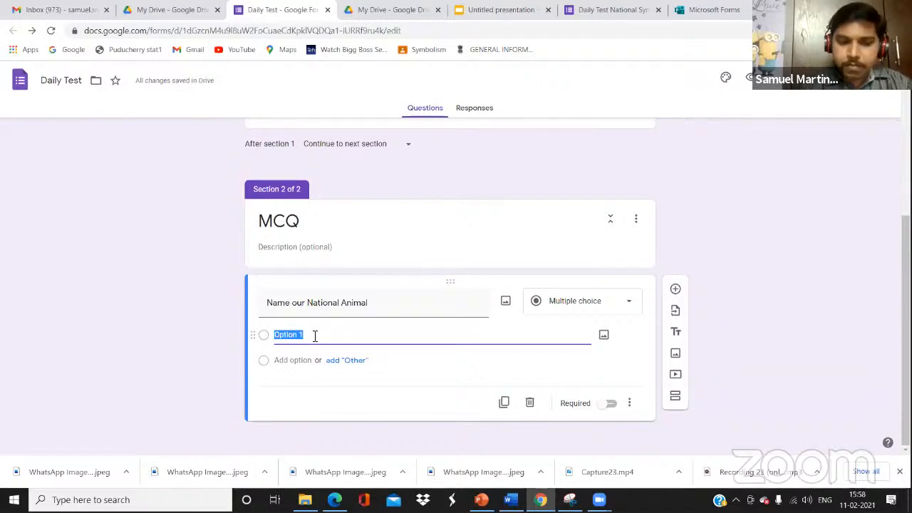
type("Panther")
left_click(292, 361)
key("Return")
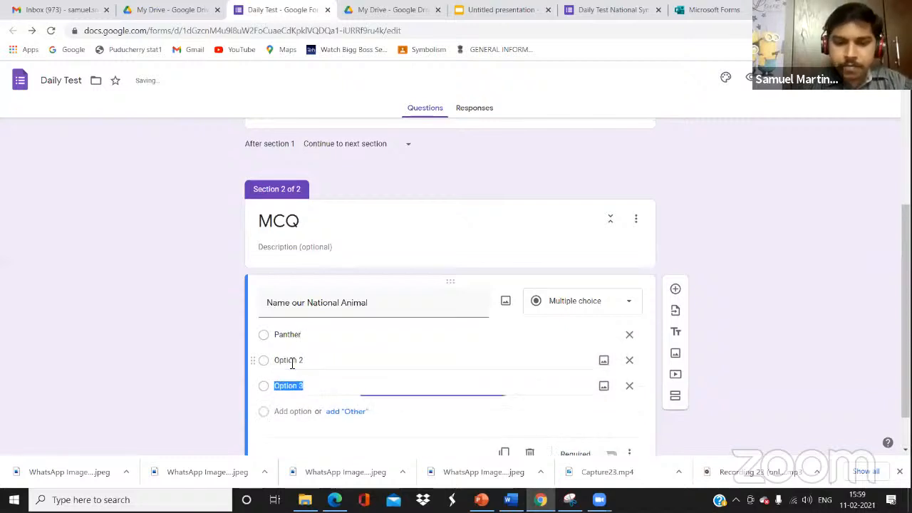
left_click(292, 361)
type("Tiger")
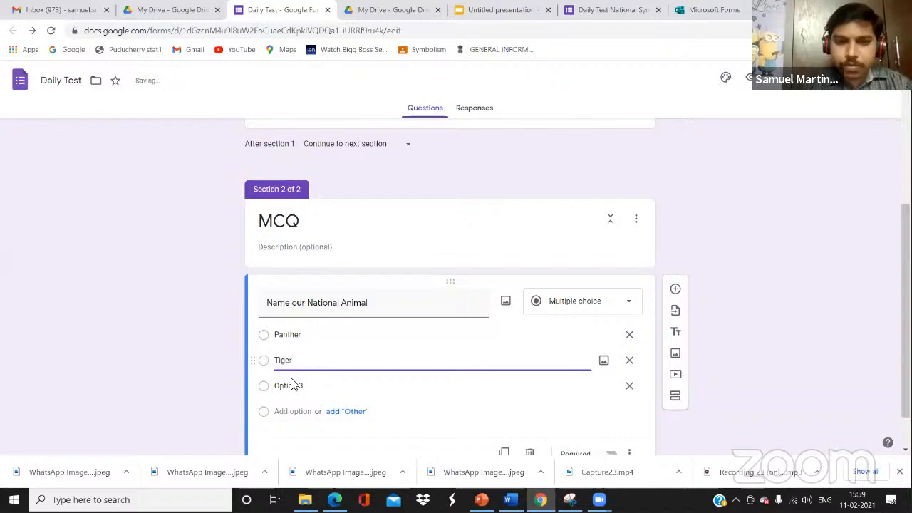
left_click(291, 394)
type("Lion")
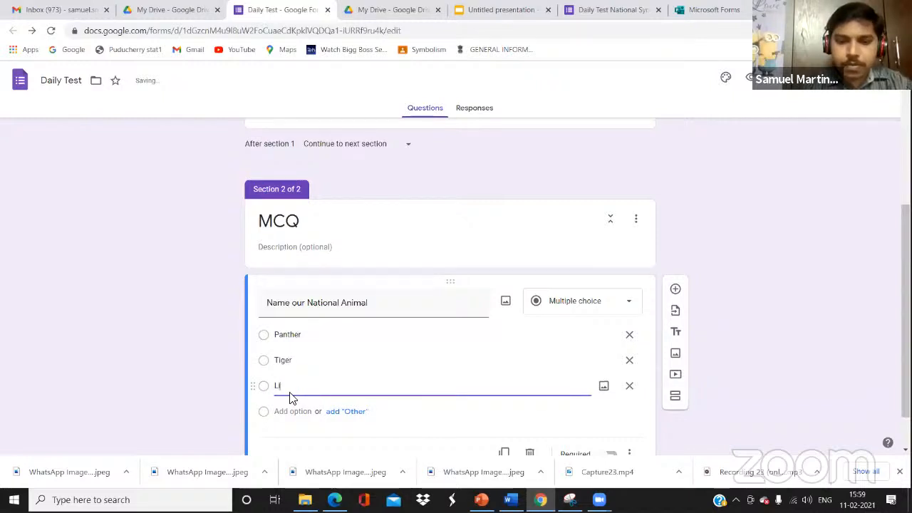
left_click(342, 448)
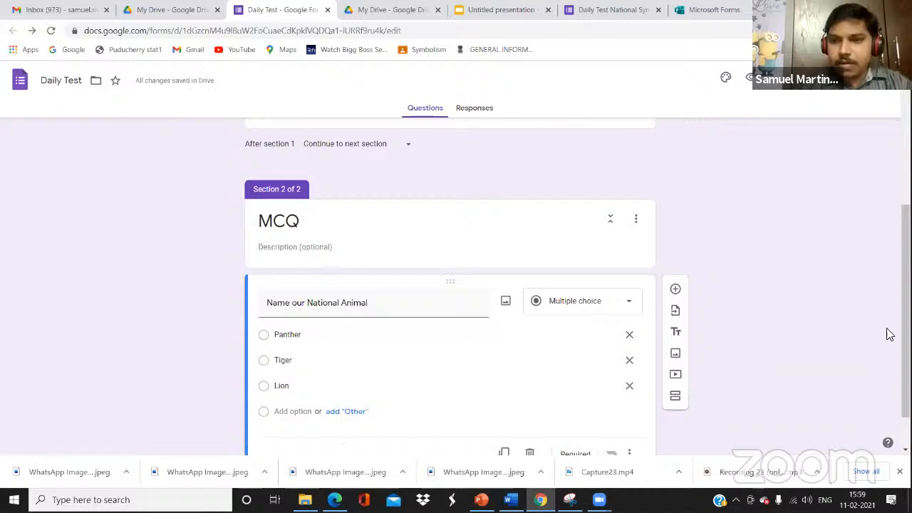
Toggle Required on and back off so the national animal question stays optional
scroll(906, 306, "down", 1)
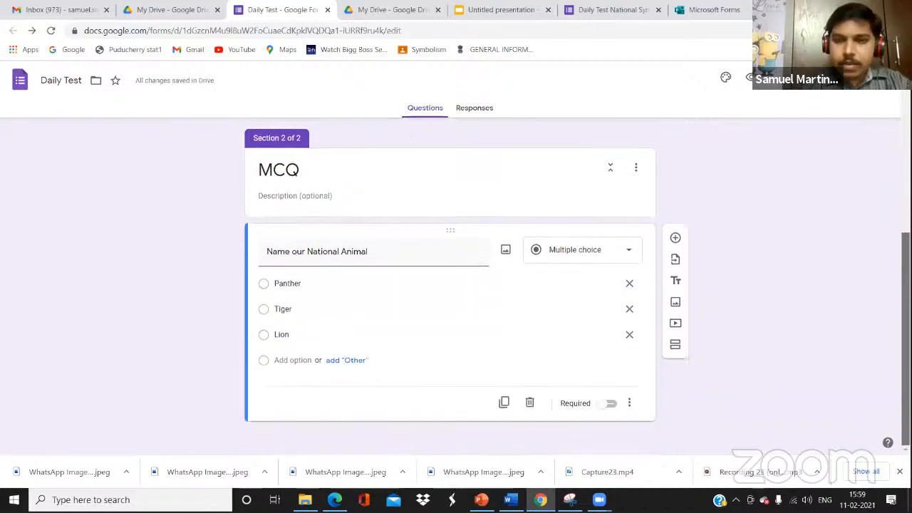
left_click(610, 404)
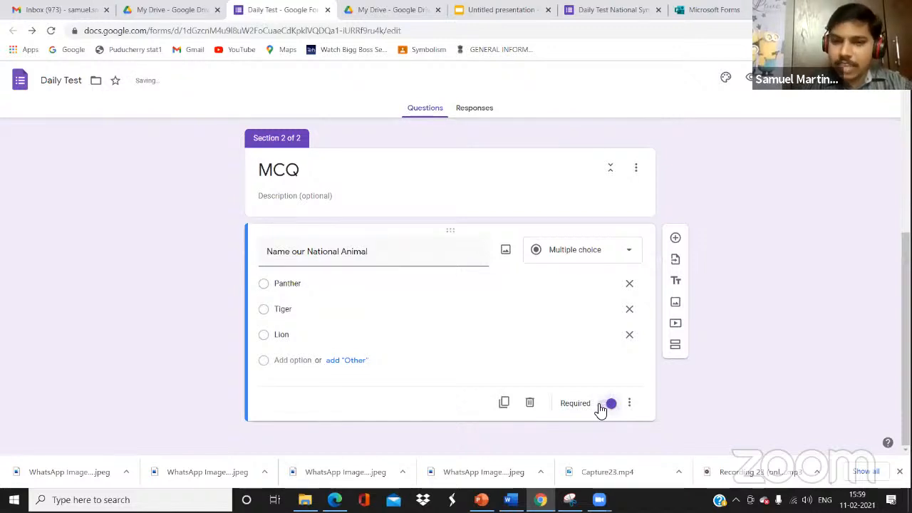
left_click(605, 408)
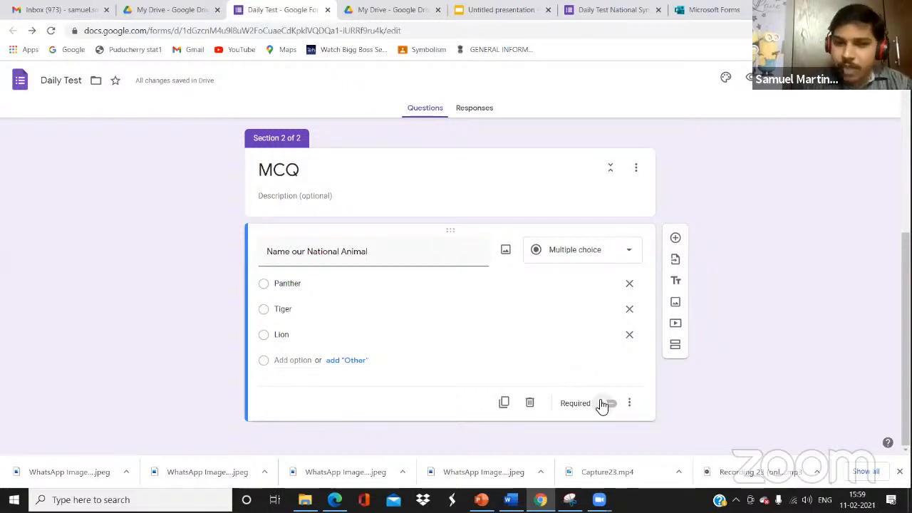
Duplicate the animal question as 'Name our National Flower' with first option Rose
left_click(505, 404)
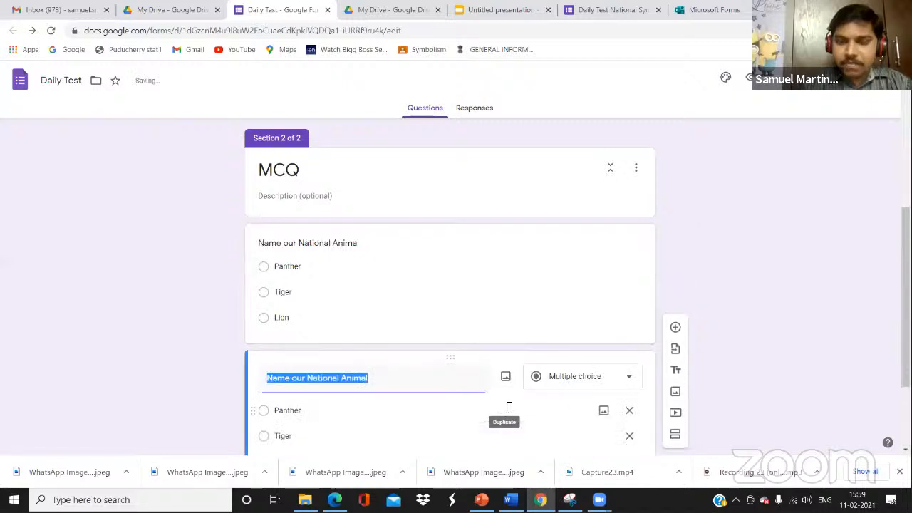
left_click(374, 377)
key("BackSpace")
key("BackSpace")
key("BackSpace")
key("BackSpace")
key("BackSpace")
key("BackSpace")
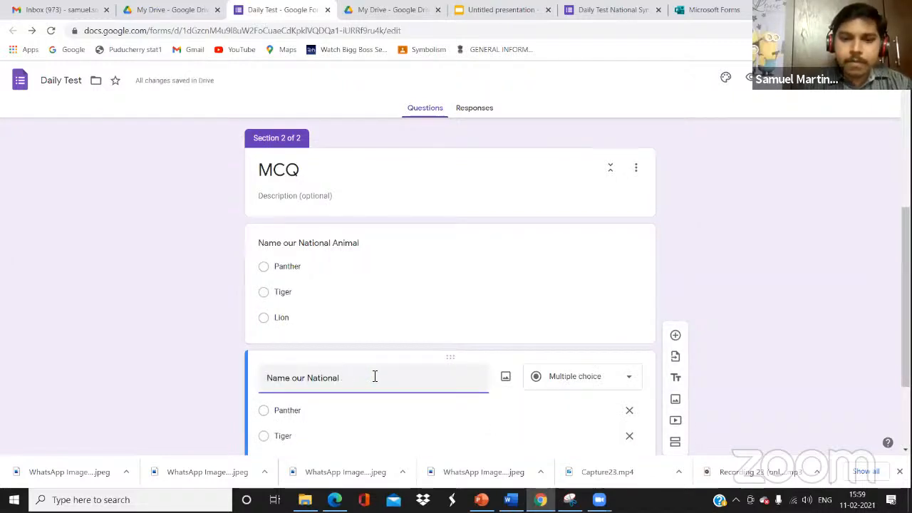
type("Flower")
left_click(321, 417)
type("Rose")
Replace the other options with Lotus and Jasmine, then drag Lotus below Jasmine
left_click(308, 436)
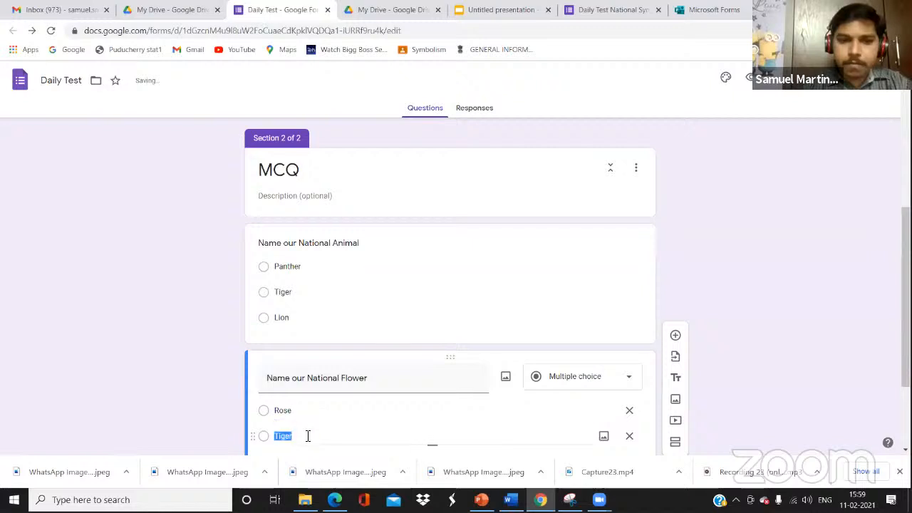
type("Lotus")
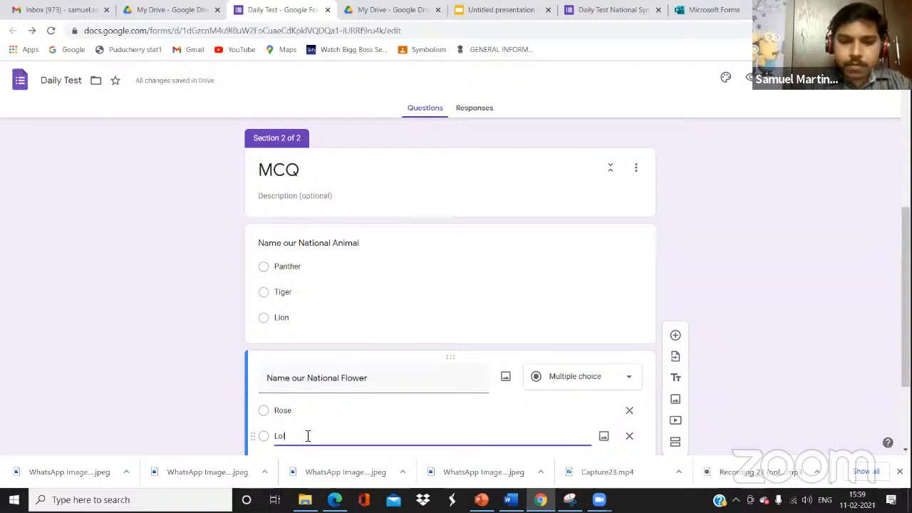
left_click(713, 285)
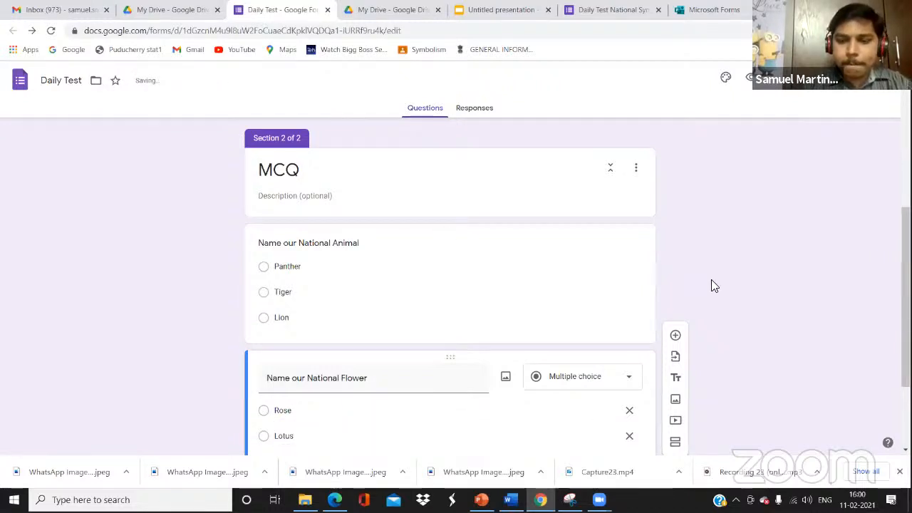
scroll(715, 287, "down", 1)
left_click(302, 364)
type("Jasmine")
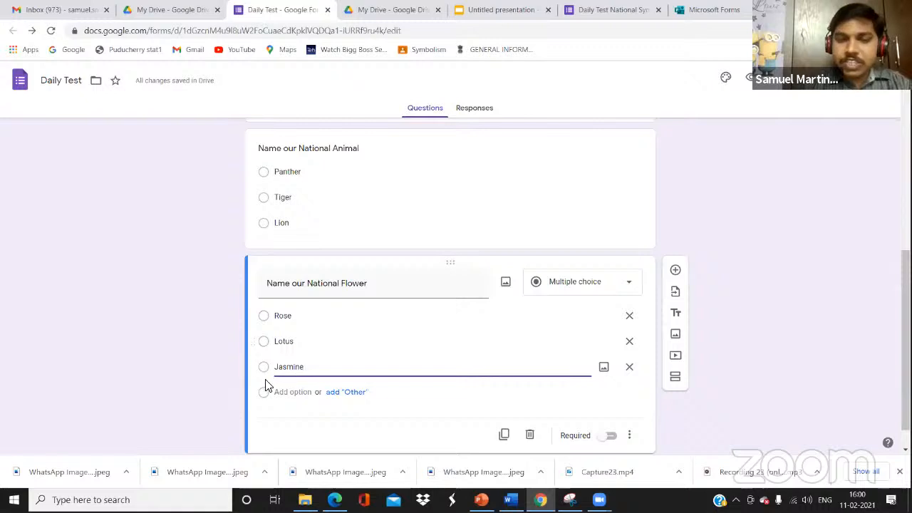
left_click(629, 436)
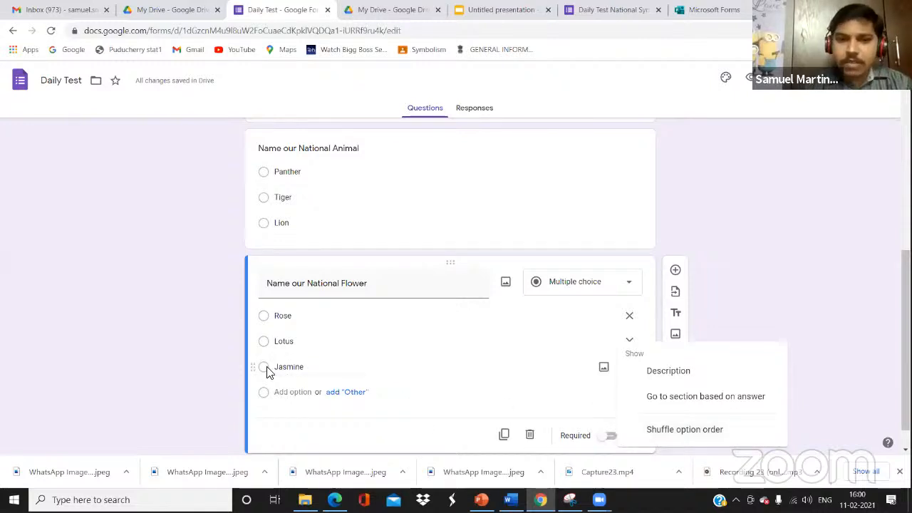
left_click(254, 370)
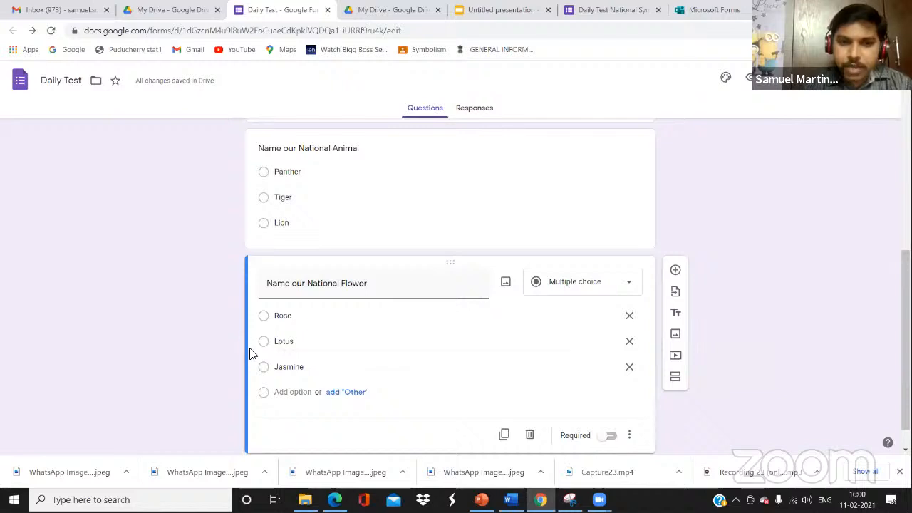
left_click_drag(255, 343, 253, 368)
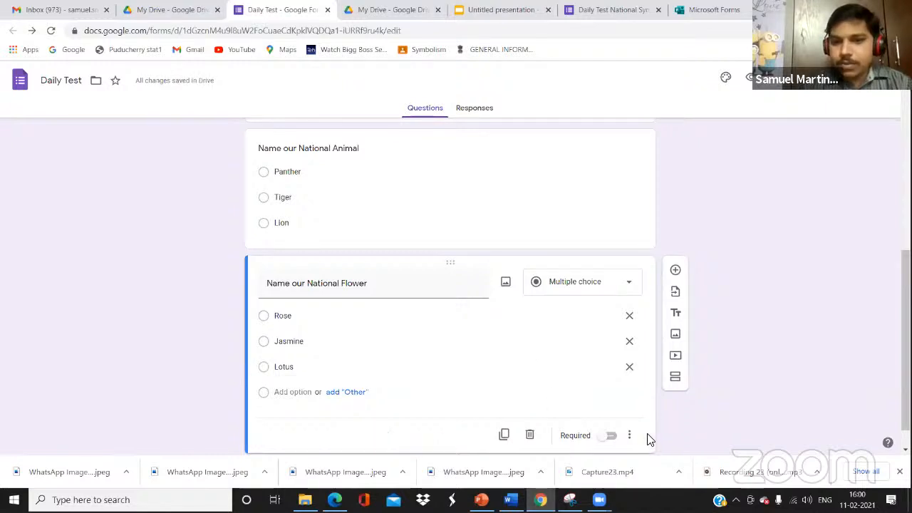
Add a third section titled 'Short Answers' and start a new question in it
scroll(775, 402, "down", 1)
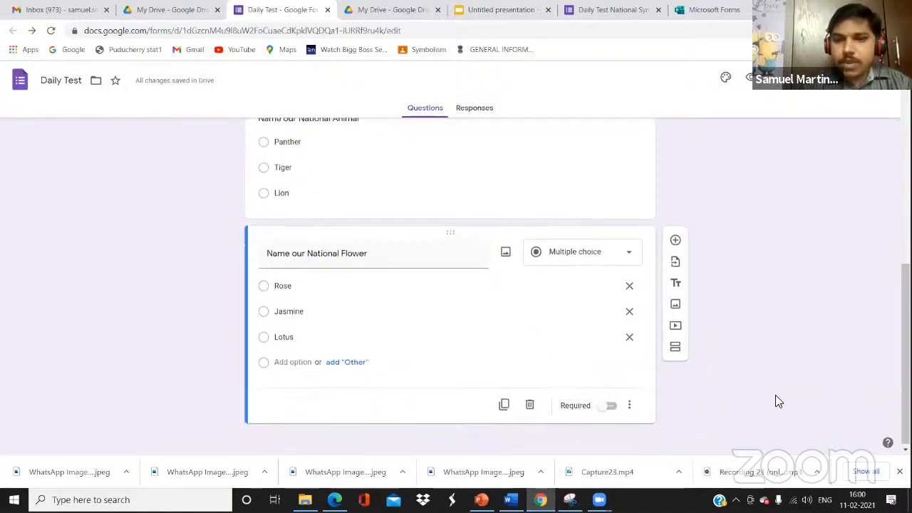
left_click(676, 348)
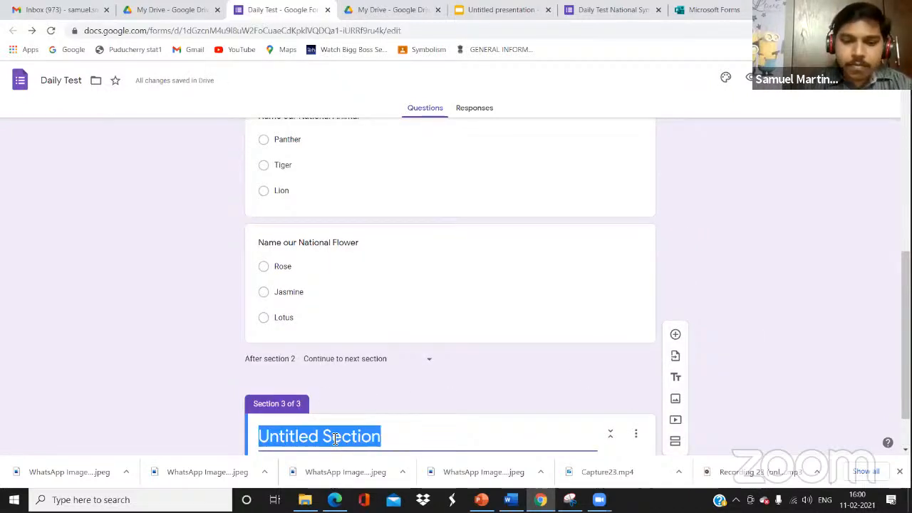
type("S")
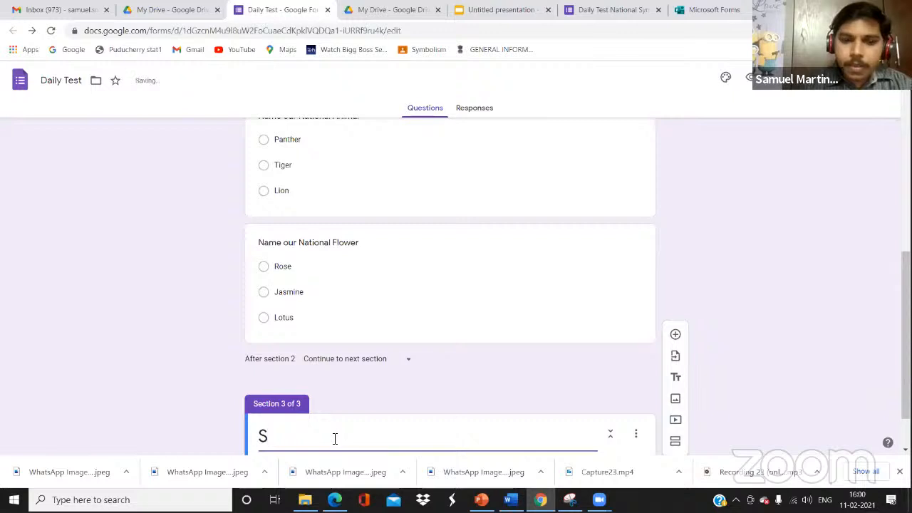
type("hort ")
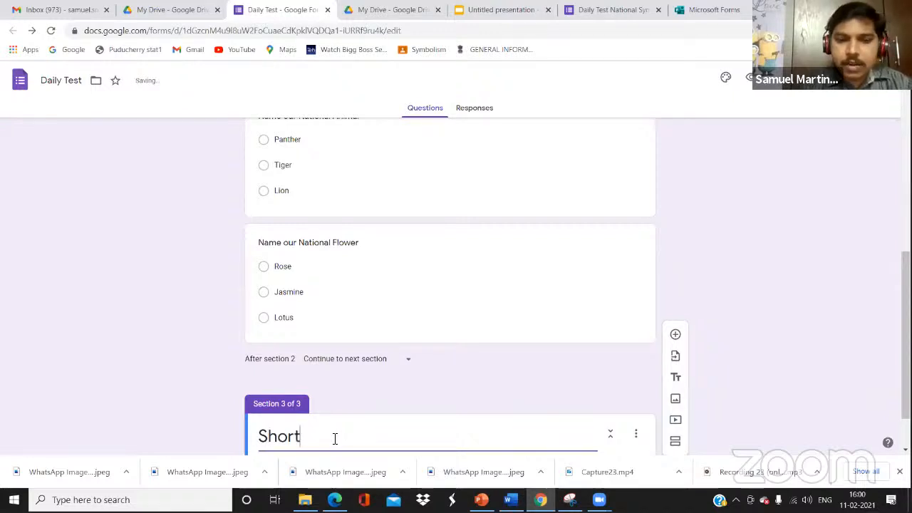
type("Answers")
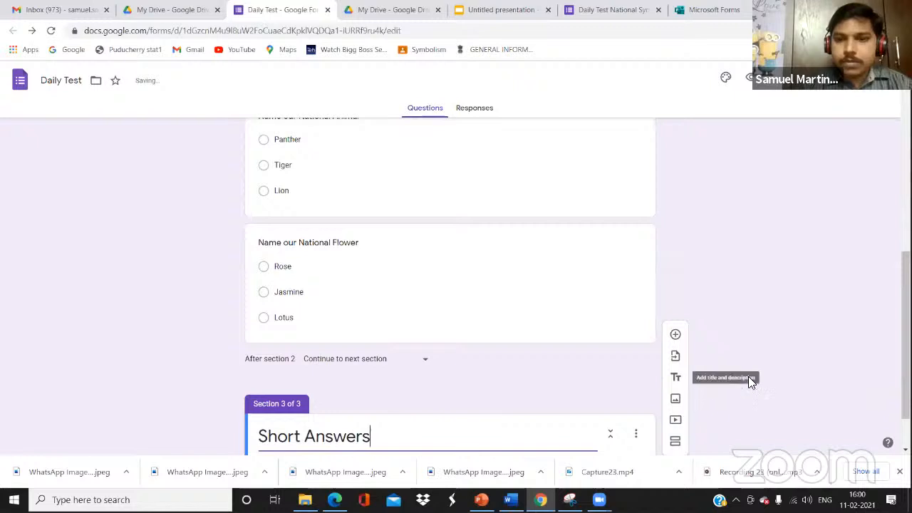
scroll(750, 381, "down", 1)
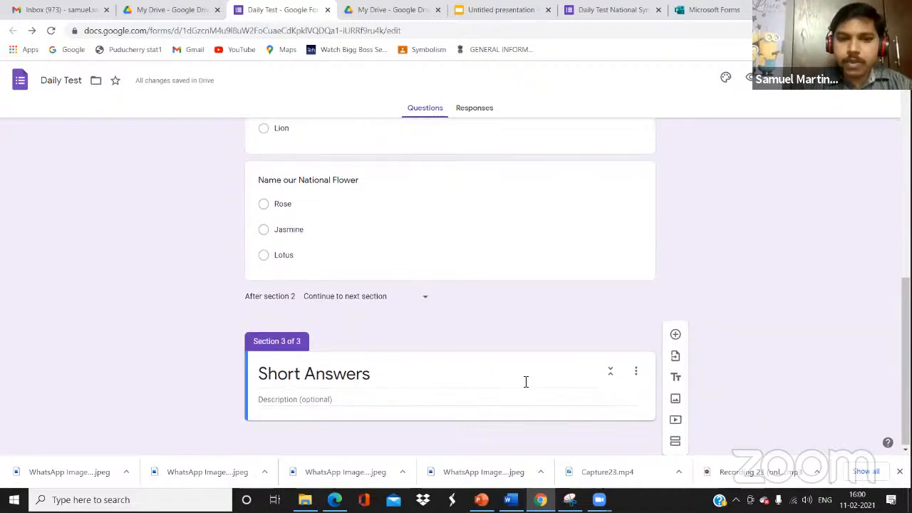
left_click(676, 335)
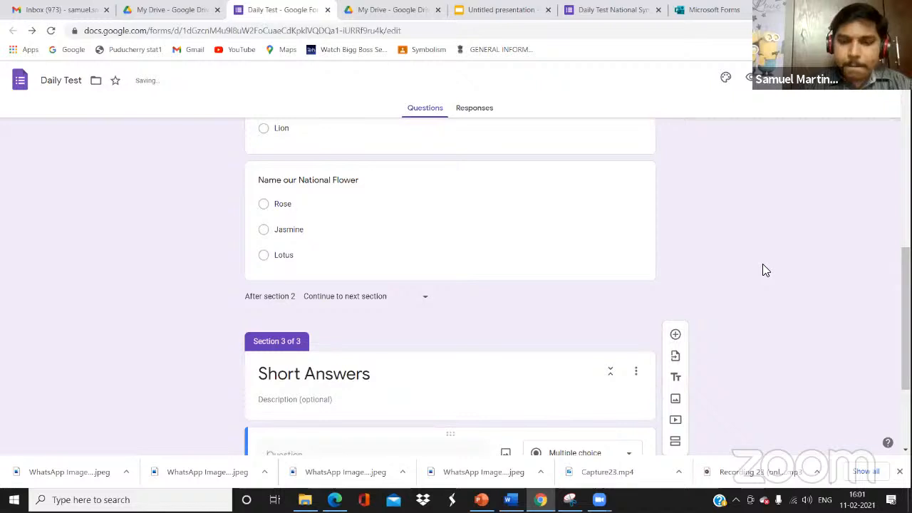
Enter the question text 'Write 2 lines about Natiuonal Tree' and bring up the question-type choices
scroll(763, 269, "down", 3)
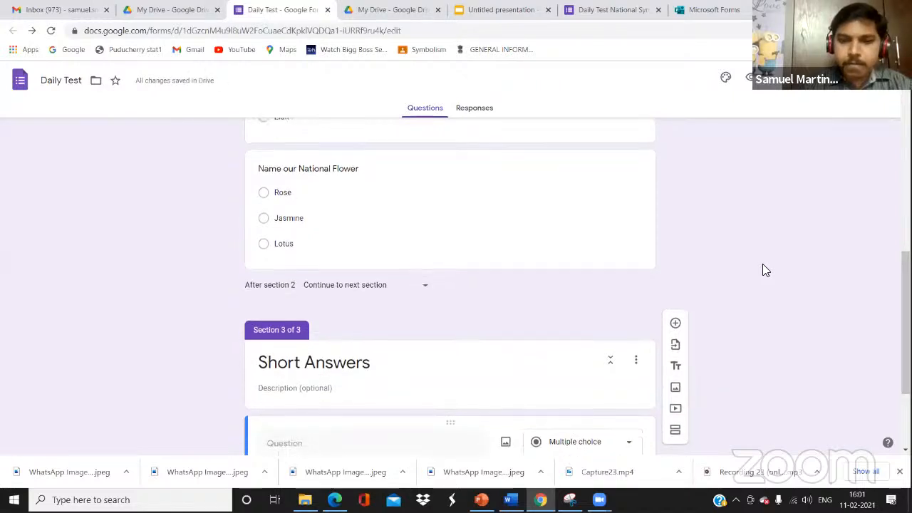
left_click(390, 313)
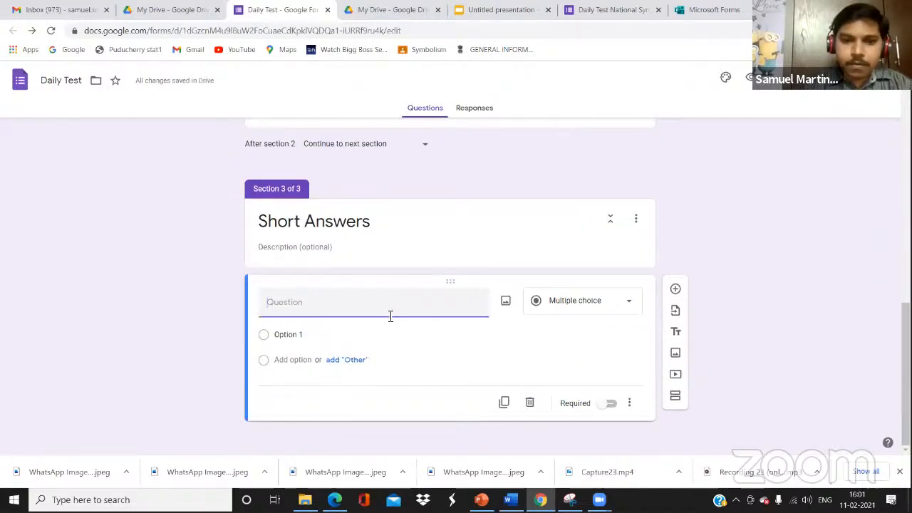
type("Write somet")
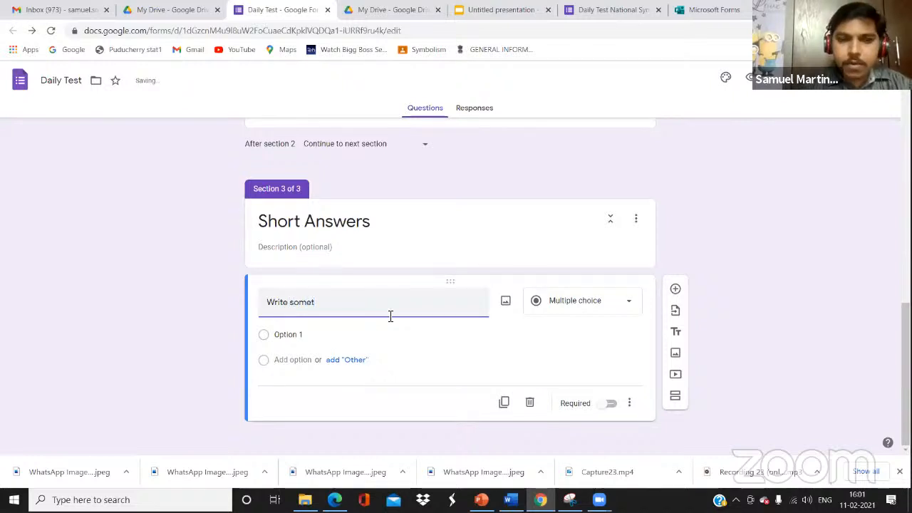
key("BackSpace")
key("BackSpace")
type("2 lines ab")
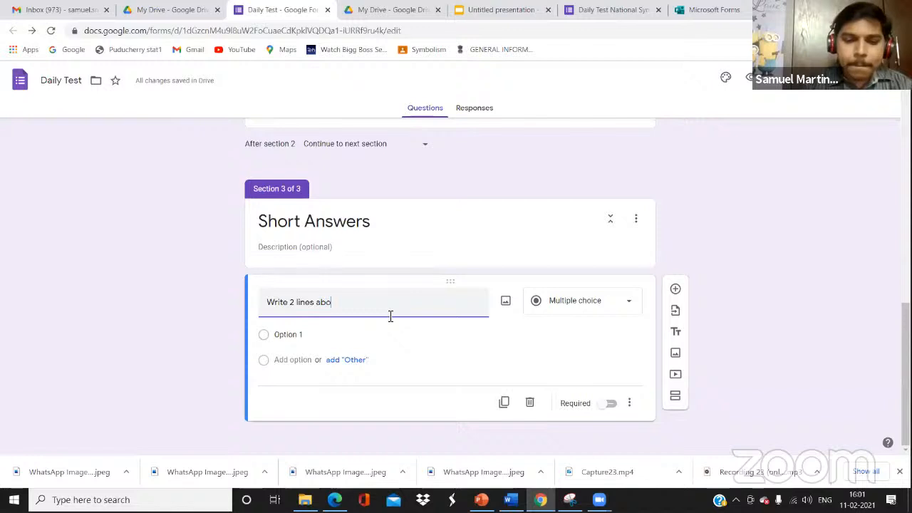
type("out")
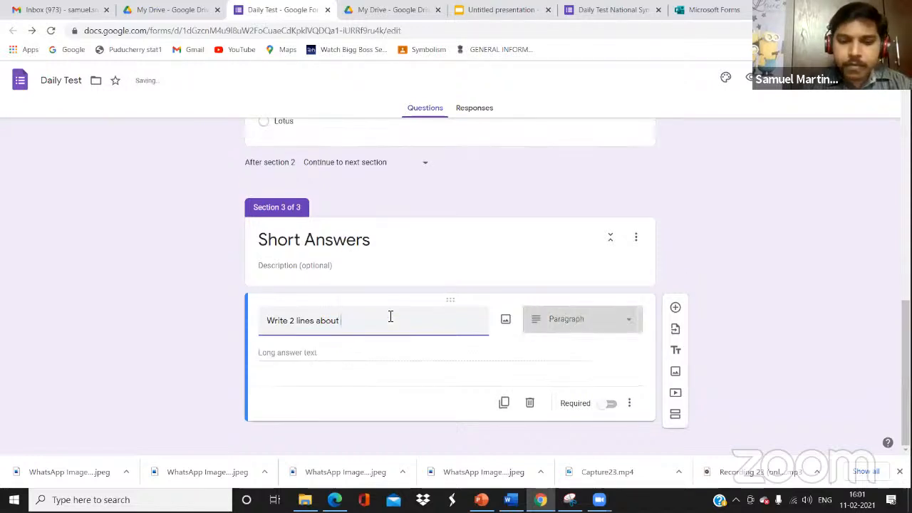
type(" Natiuonal")
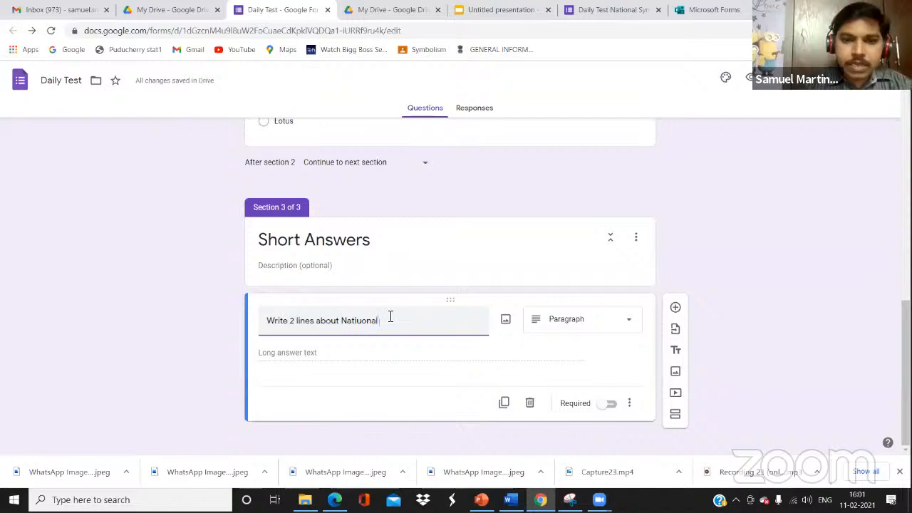
type(" Tree")
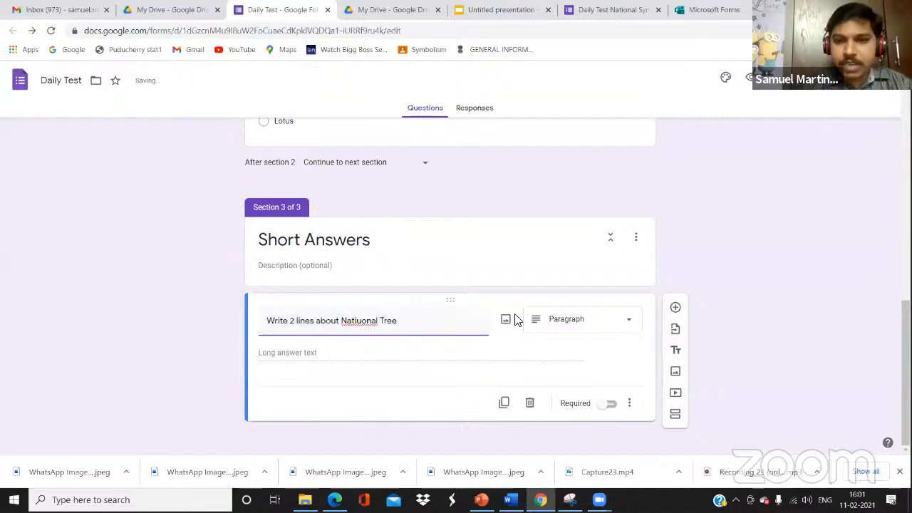
left_click(620, 320)
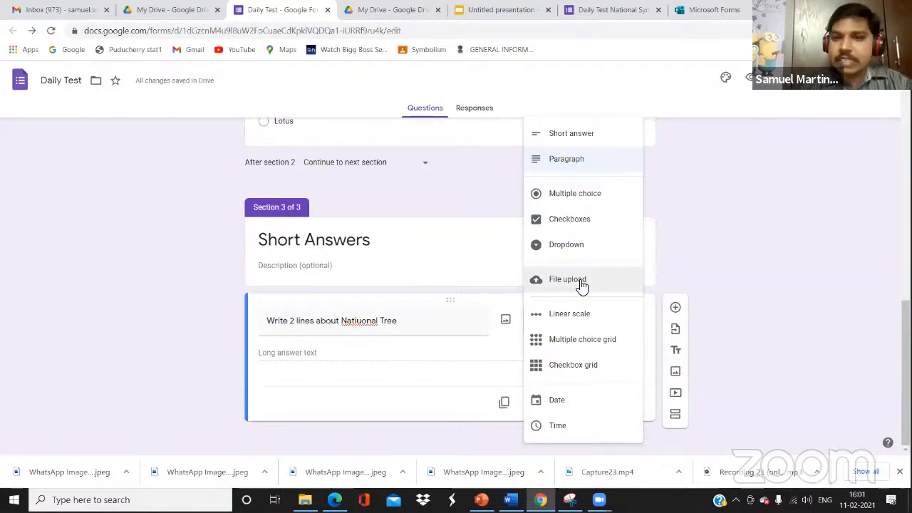
Try File upload as the question type, then cancel so it stays Paragraph
left_click(581, 284)
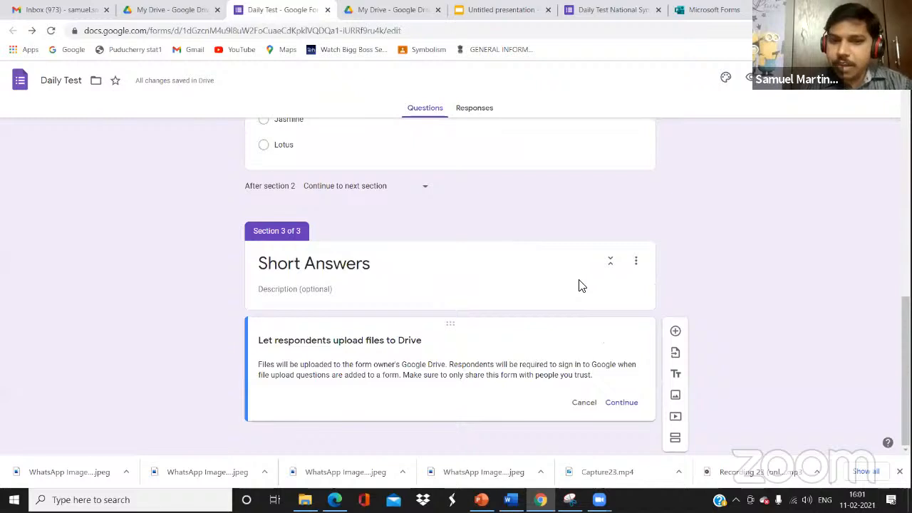
left_click(589, 403)
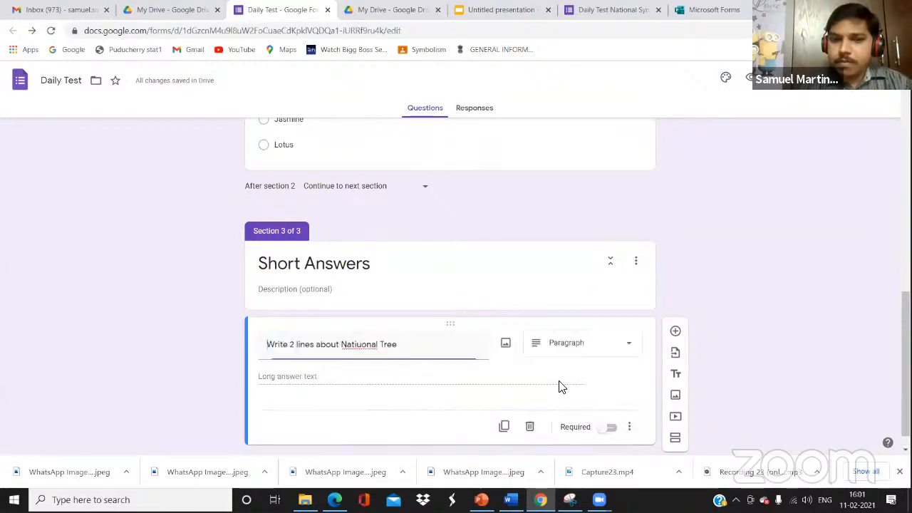
left_click(613, 262)
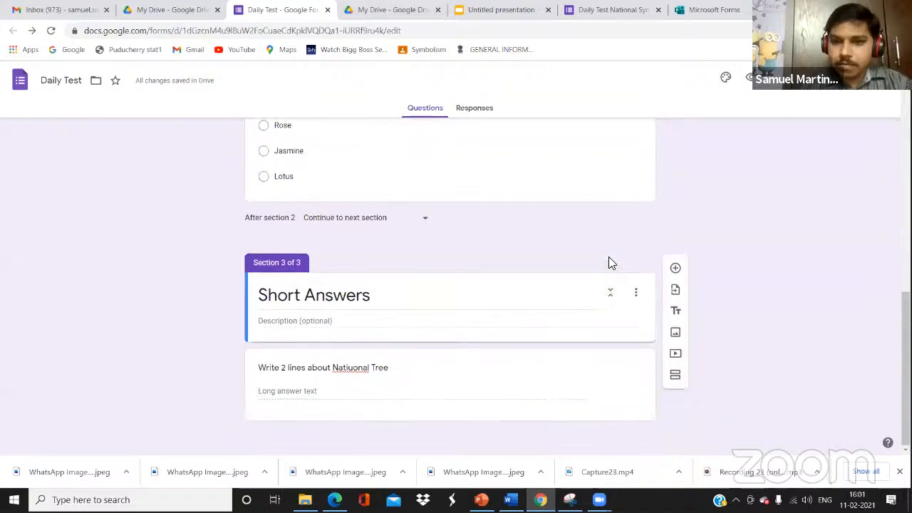
Change the 'Write 2 lines about Natiuonal Tree' question to a Checkboxes question with Option 1
left_click(637, 293)
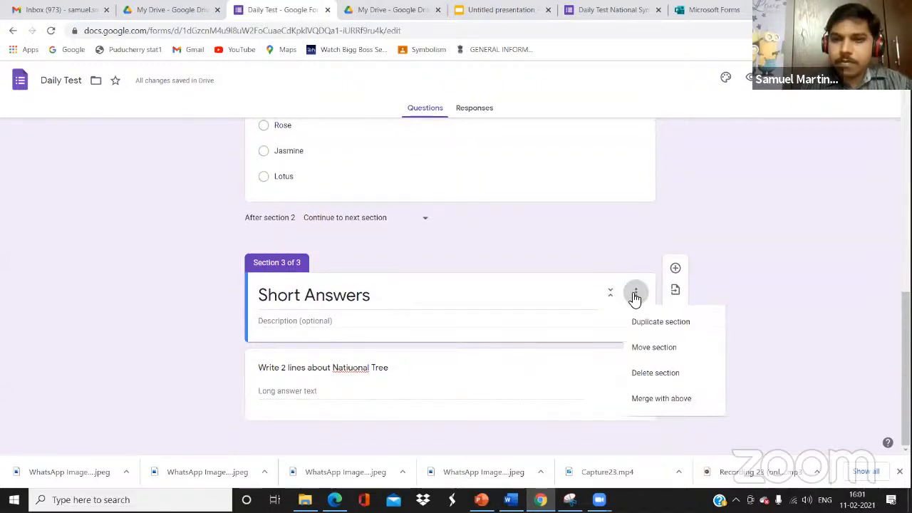
left_click(438, 381)
left_click(448, 380)
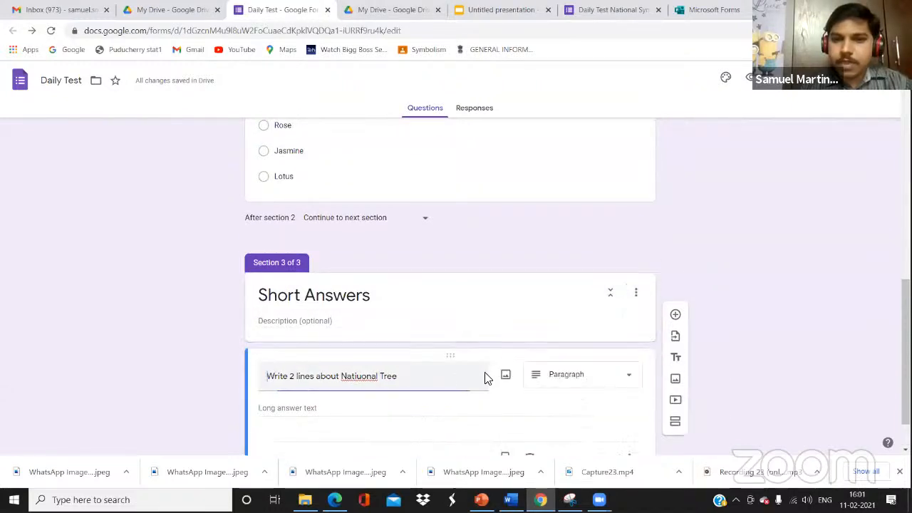
left_click(629, 381)
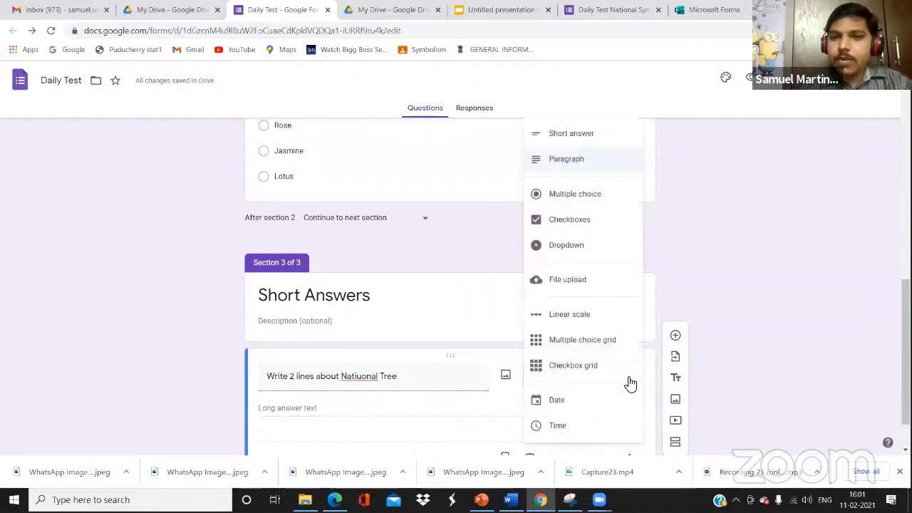
left_click(597, 226)
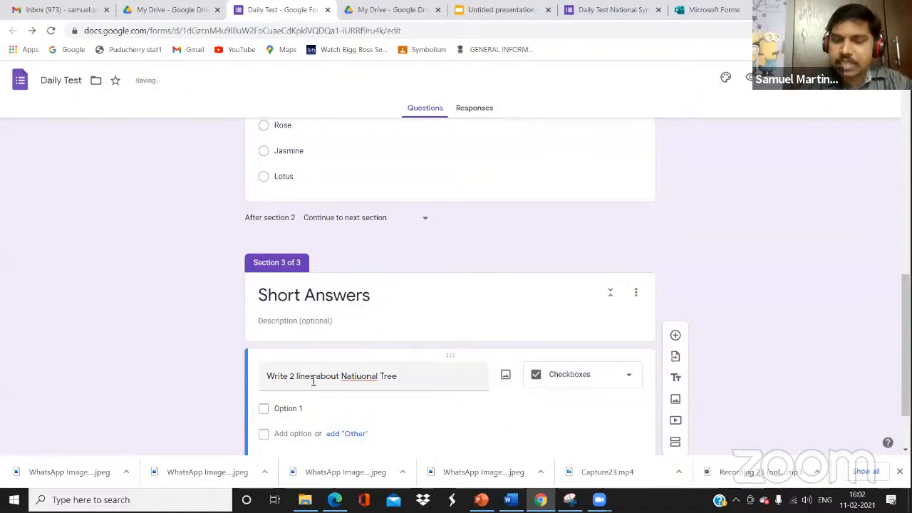
left_click(630, 378)
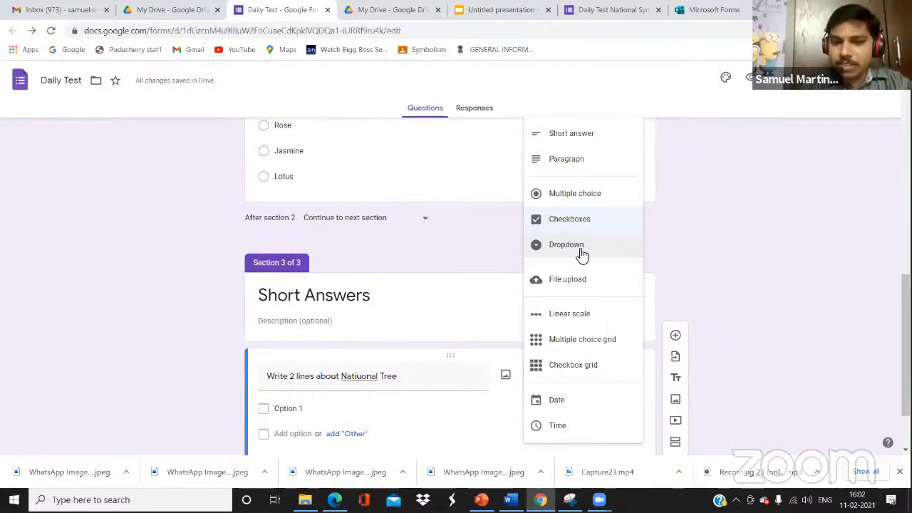
left_click(738, 262)
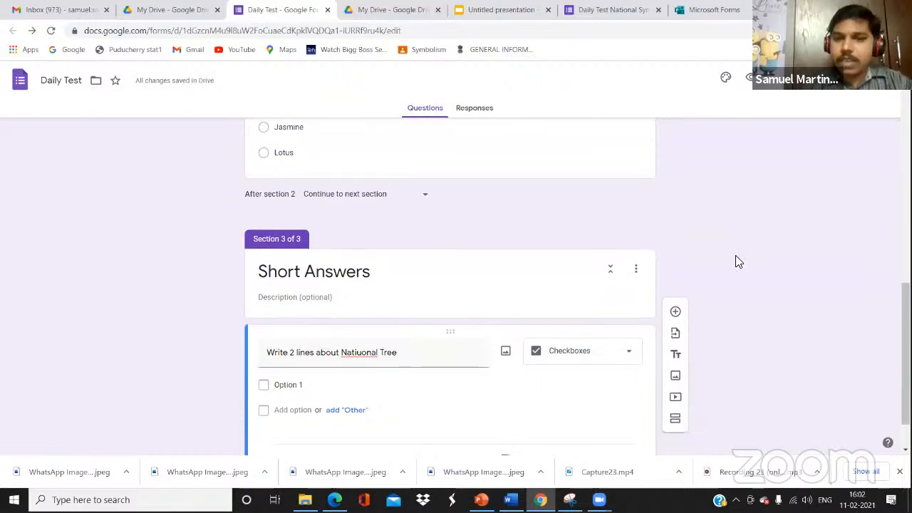
scroll(737, 260, "up", 10)
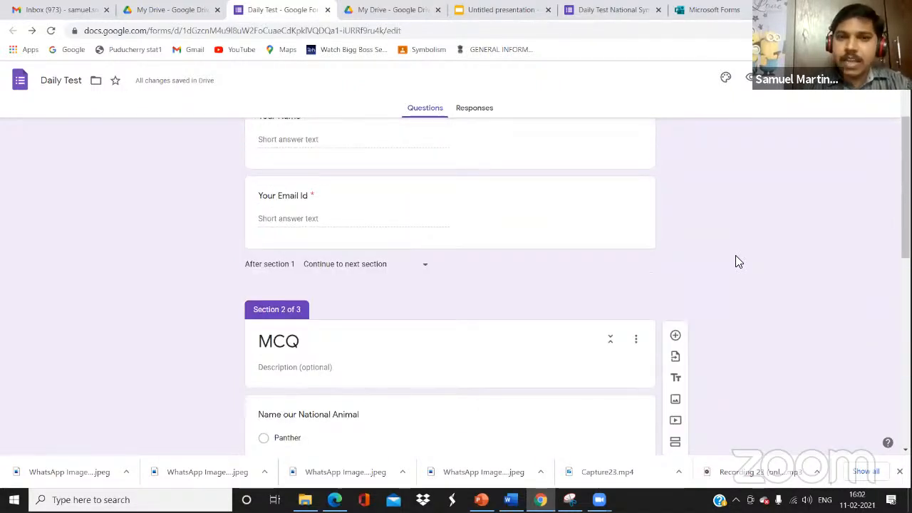
scroll(738, 261, "up", 3)
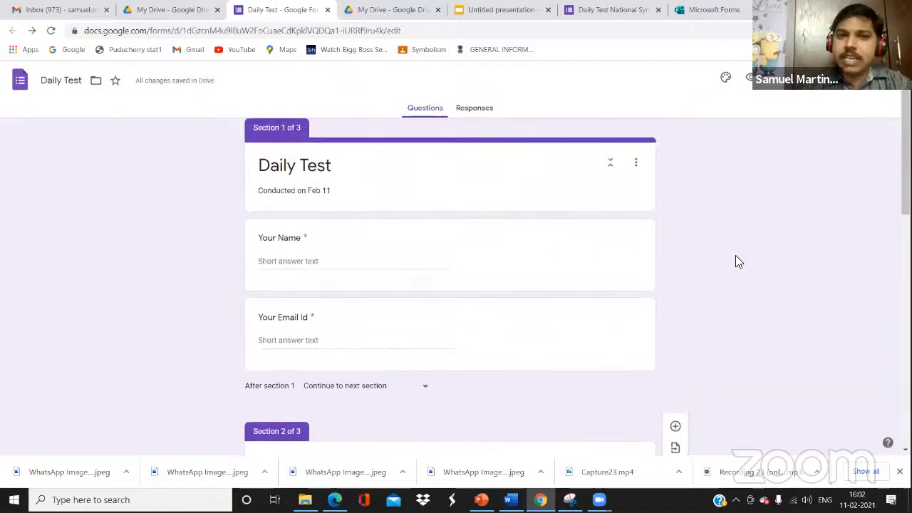
scroll(738, 262, "down", 10)
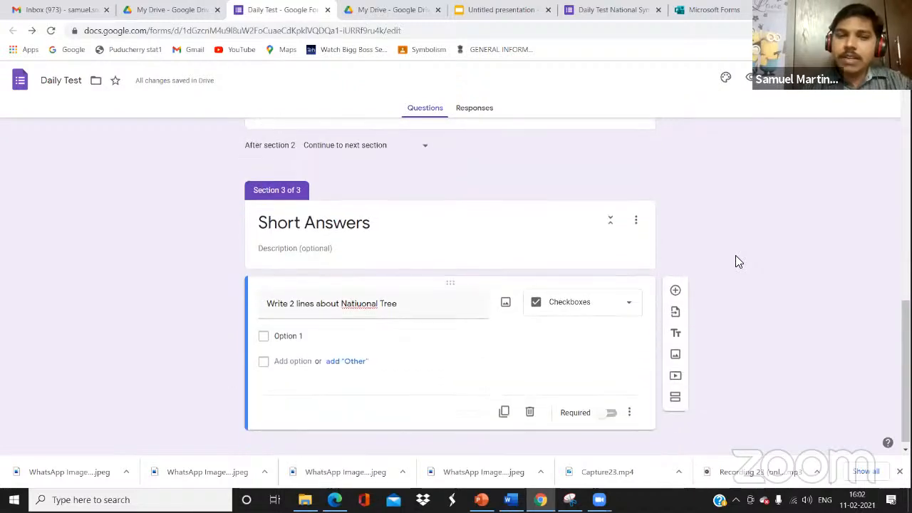
scroll(737, 261, "up", 10)
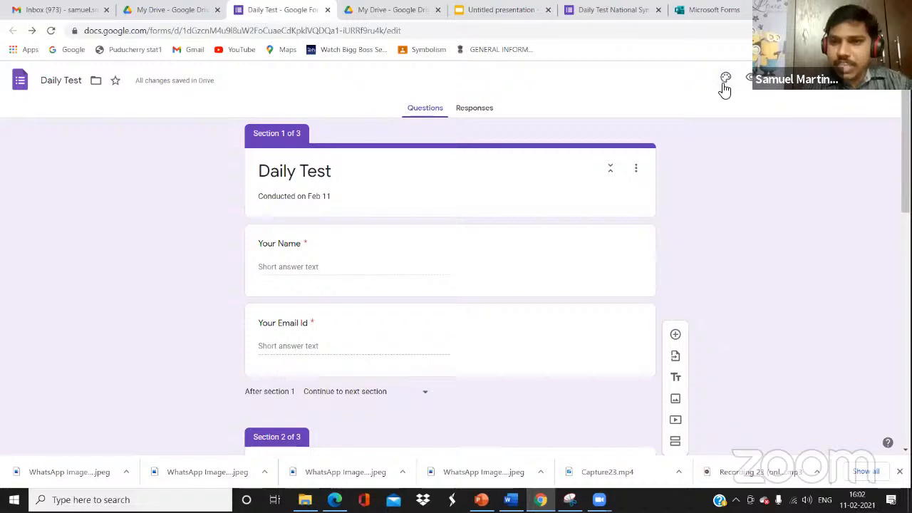
Apply an orange theme colour and the Playful font style to the Daily Test form
left_click(727, 84)
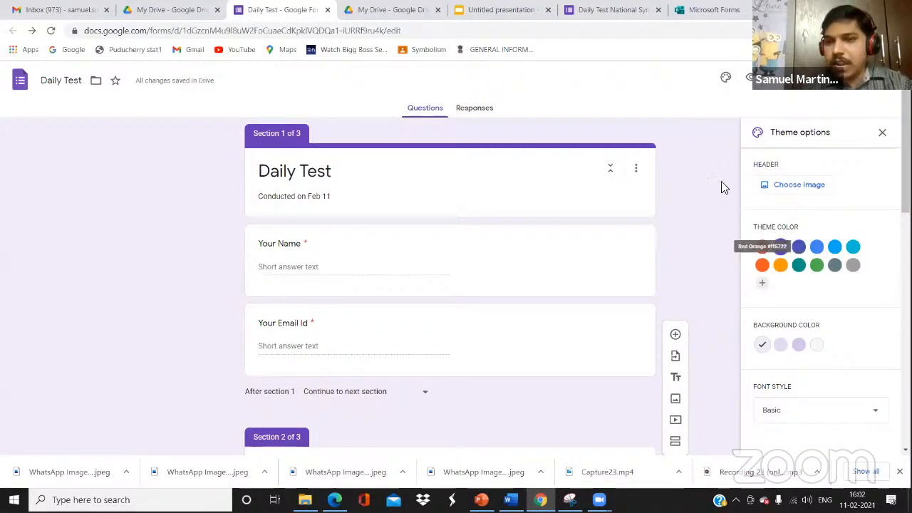
left_click(727, 80)
left_click(728, 81)
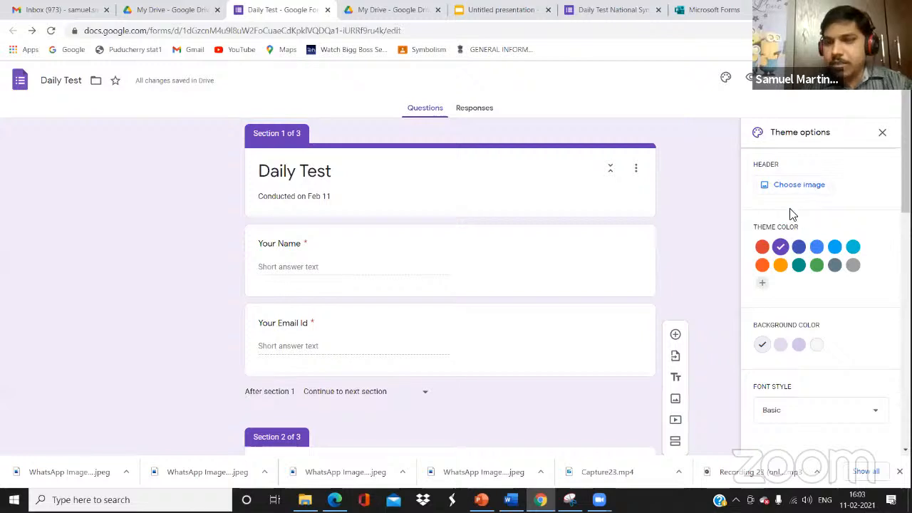
left_click(781, 265)
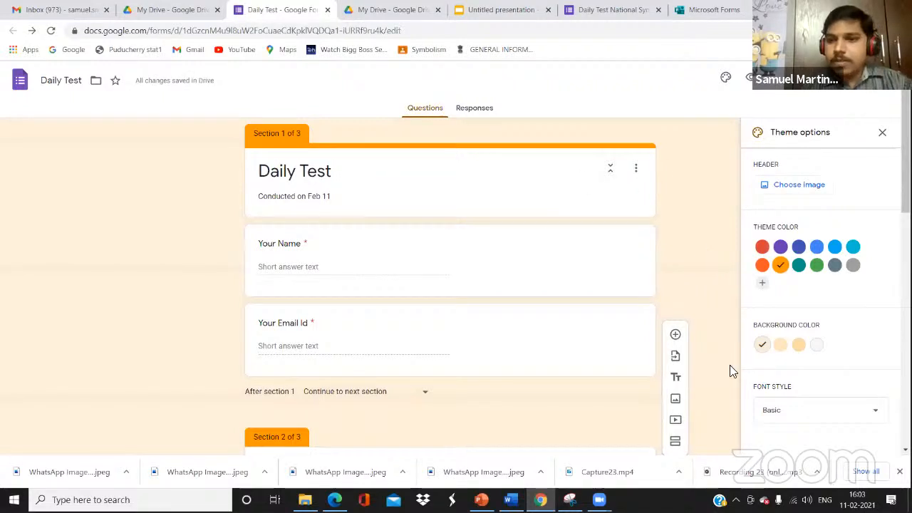
left_click(831, 411)
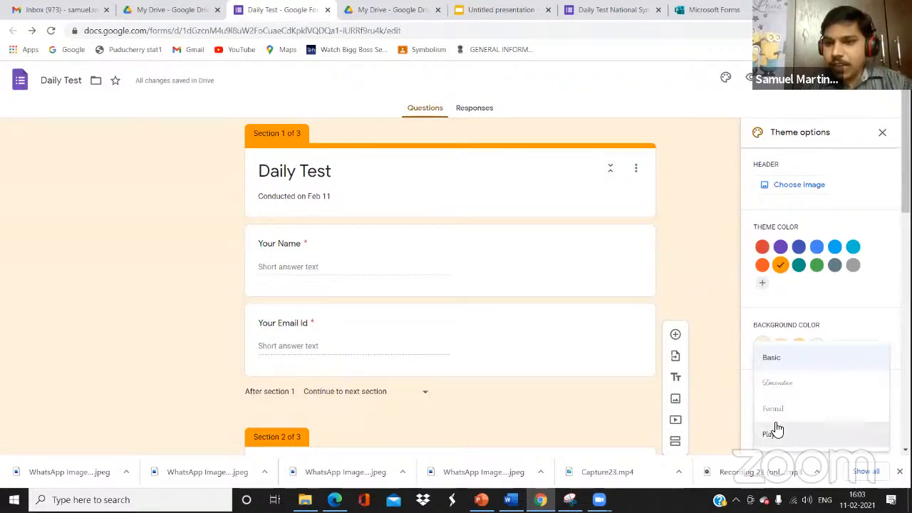
left_click(774, 434)
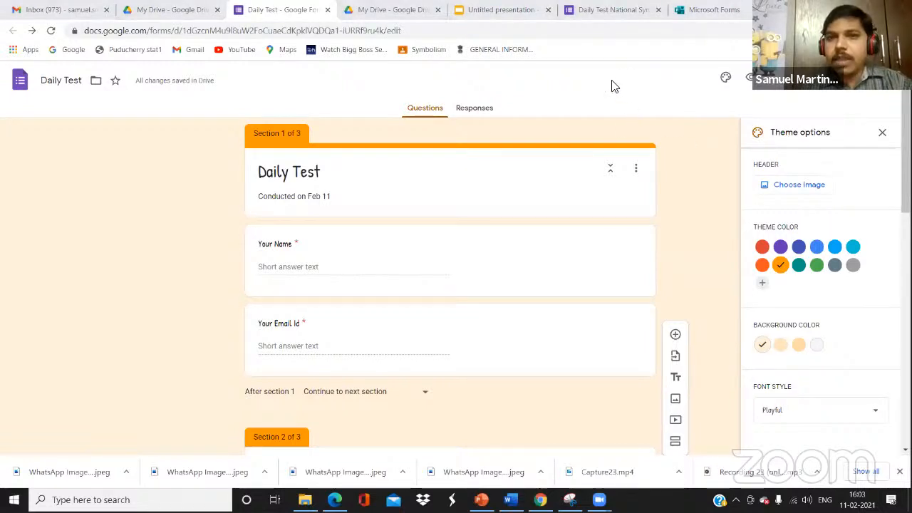
left_click(883, 136)
left_click(471, 111)
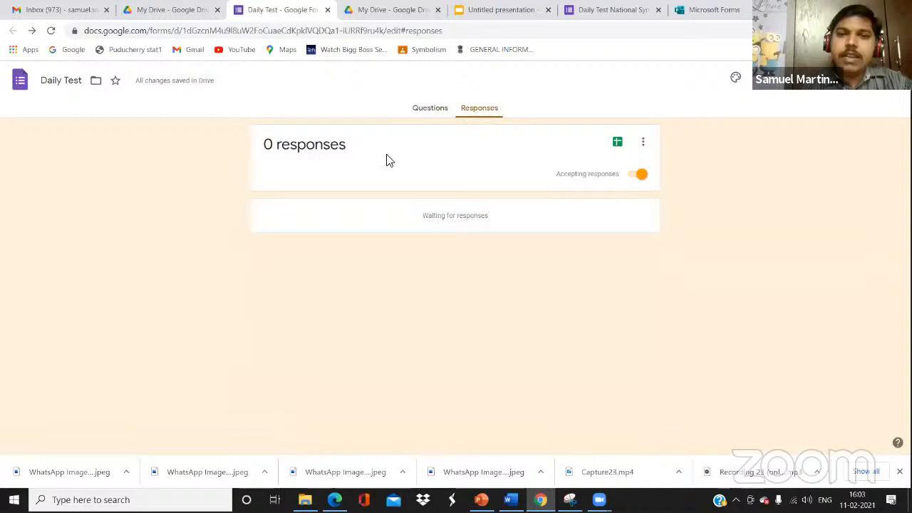
Toggle Accepting responses off and on, then start linking responses to a Daily Test (Responses) spreadsheet
left_click(632, 181)
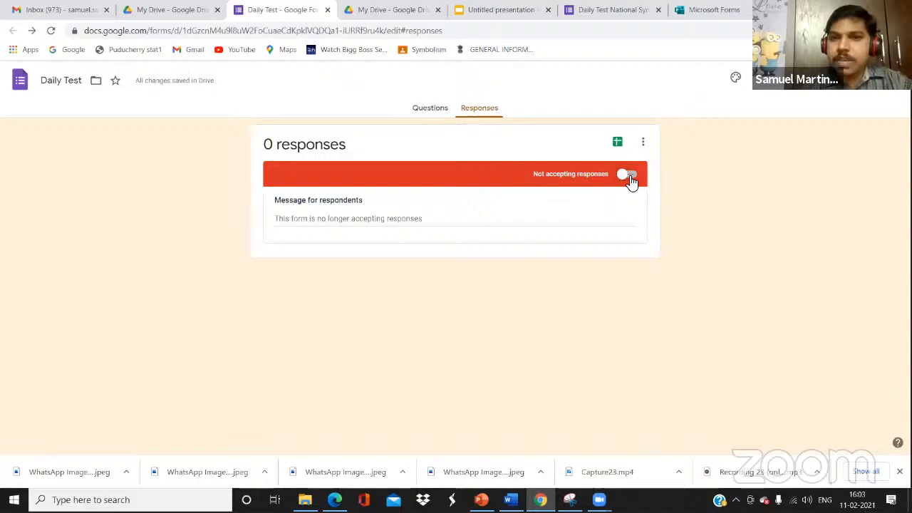
left_click(633, 181)
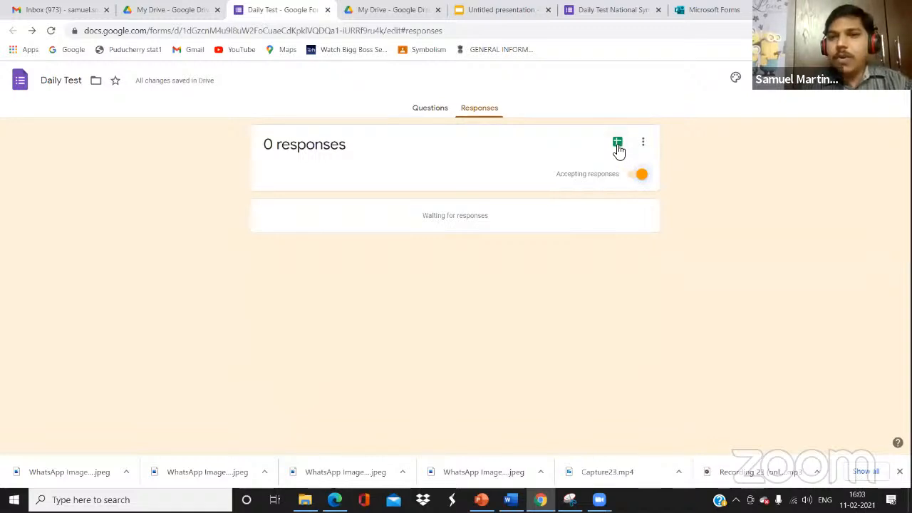
left_click(618, 144)
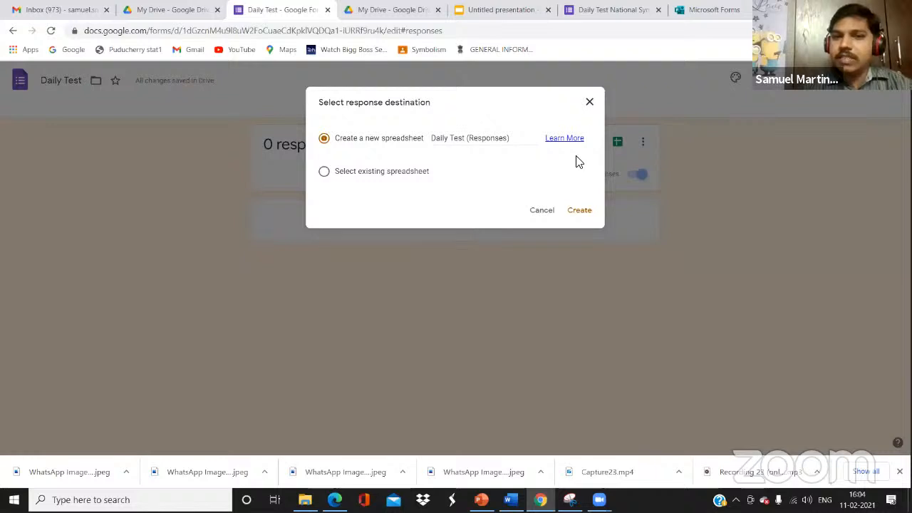
Create the new Daily Test (Responses) spreadsheet from the response destination dialog
left_click(583, 212)
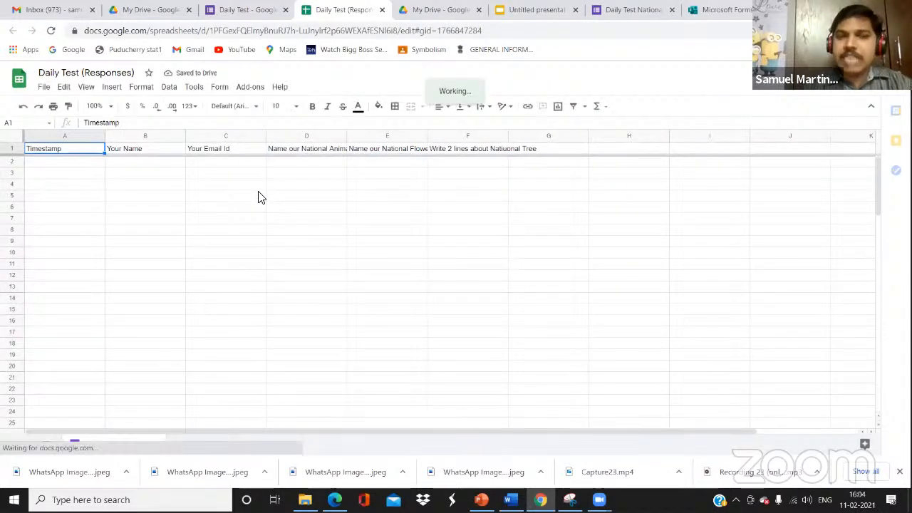
left_click(160, 7)
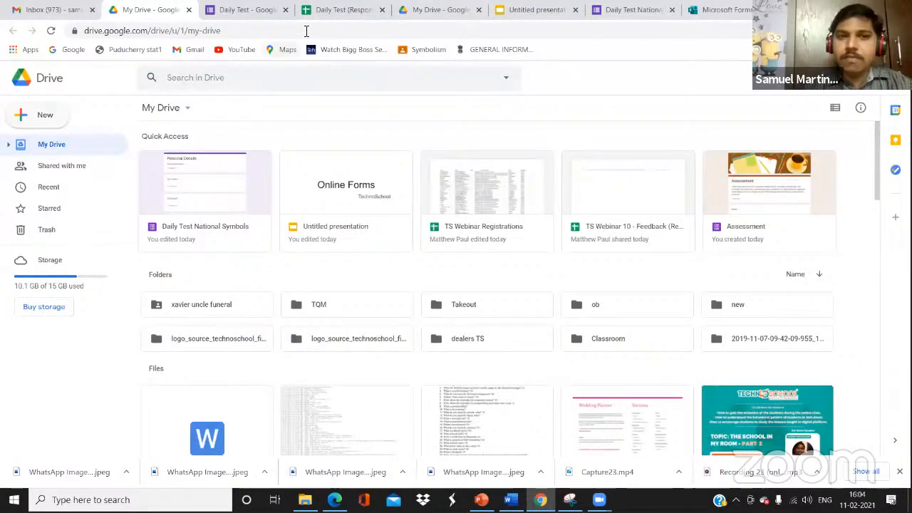
left_click(307, 10)
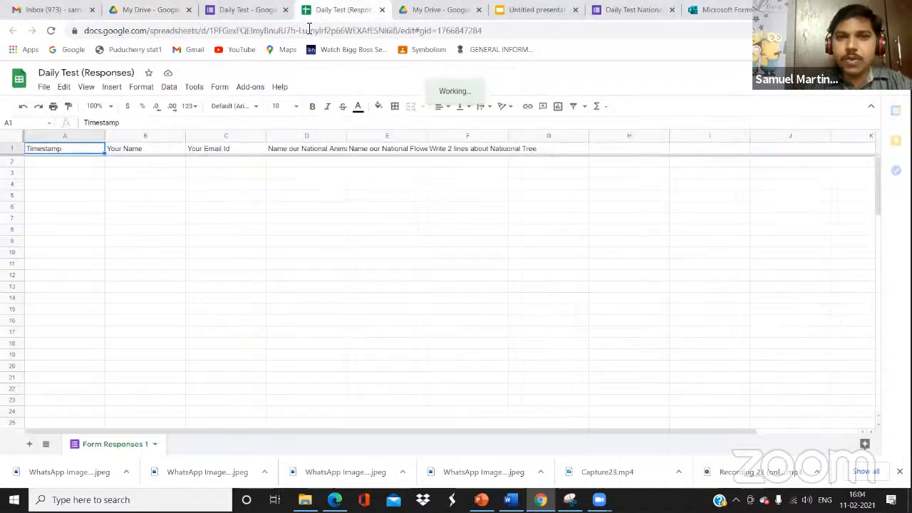
Check the sheet's header row, from Timestamp through the National Tree question
left_click(148, 156)
key("Right")
key("Right")
key("Right")
key("Right")
key("Right")
key("Right")
key("Left")
key("Left")
key("Left")
key("Left")
key("Left")
key("Left")
key("Down")
key("Down")
key("Down")
key("Down")
key("Down")
key("Down")
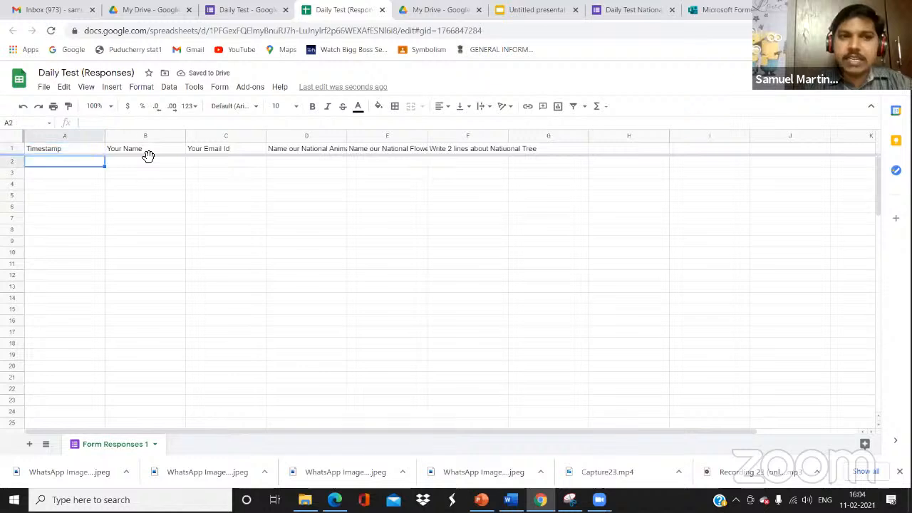
key("Down")
key("Down")
key("Down")
key("Down")
key("Down")
key("Down")
key("Down")
key("Down")
key("Up")
key("Up")
key("Up")
key("Up")
key("Up")
key("Up")
key("Up")
key("Up")
key("Up")
key("Up")
key("Up")
key("Up")
key("Up")
key("Up")
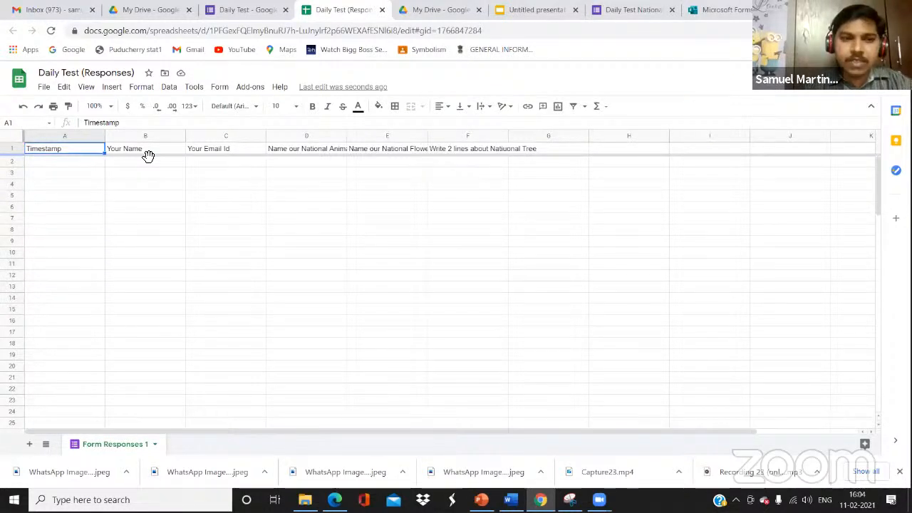
key("Down")
key("Up")
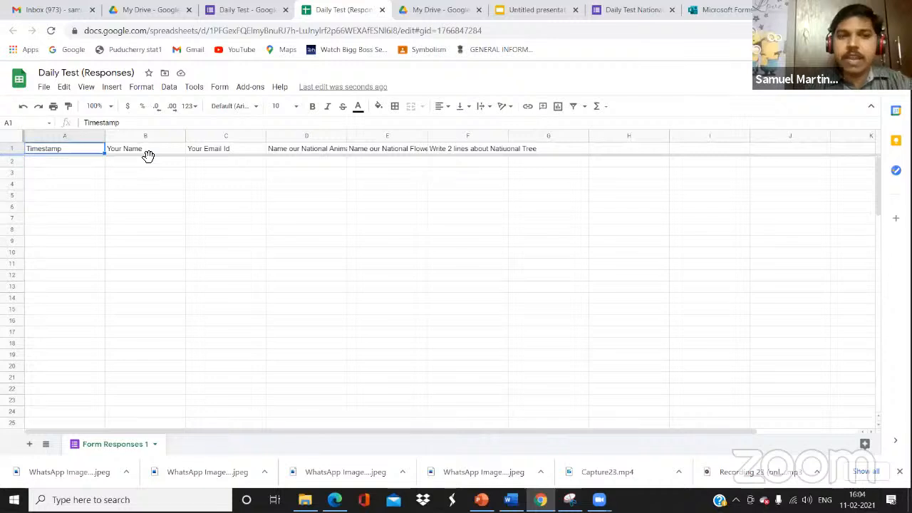
key("Right")
key("Right")
key("Right")
key("Right")
key("Left")
key("Left")
key("Left")
key("Left")
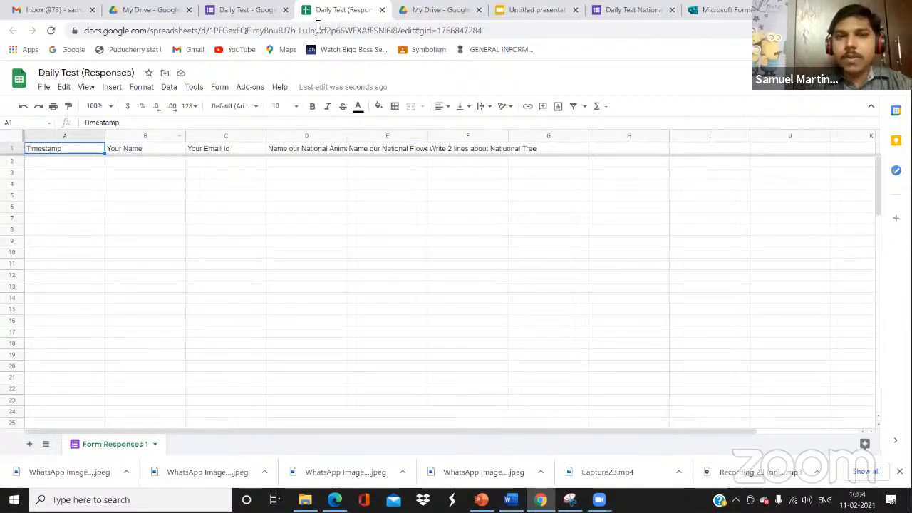
left_click(264, 14)
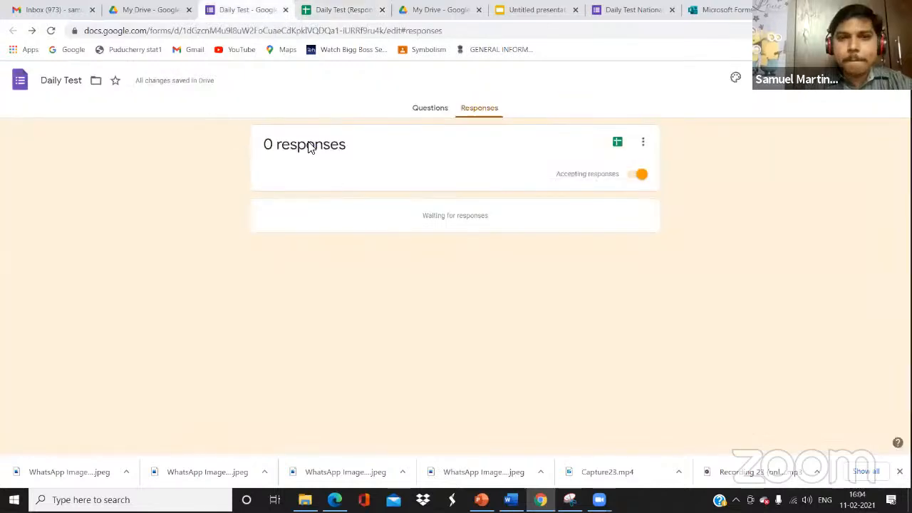
Preview the form and enter a respondent's name and e-mail address on the first page
left_click(763, 79)
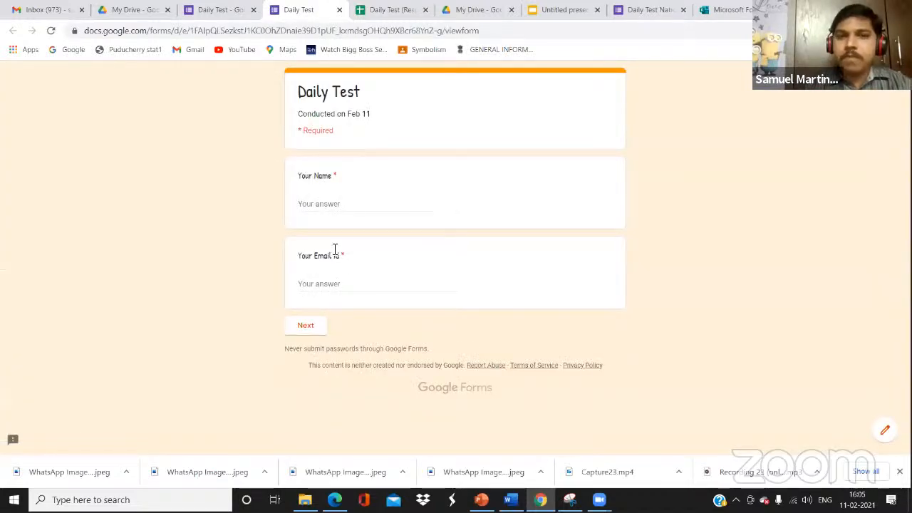
left_click(305, 325)
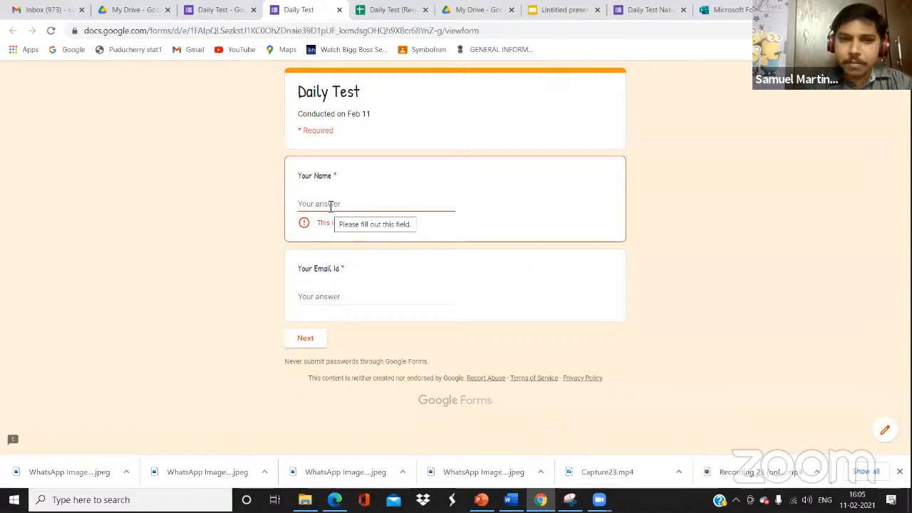
type("Samuel")
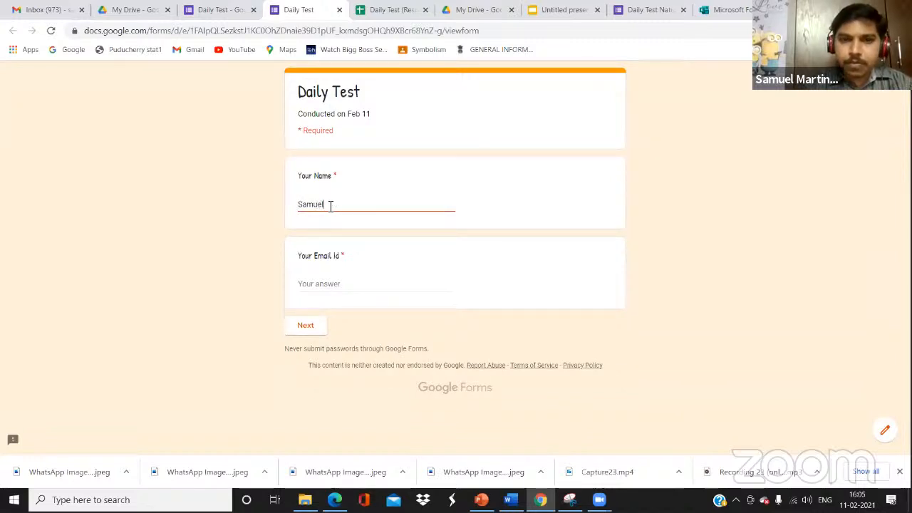
left_click(328, 283)
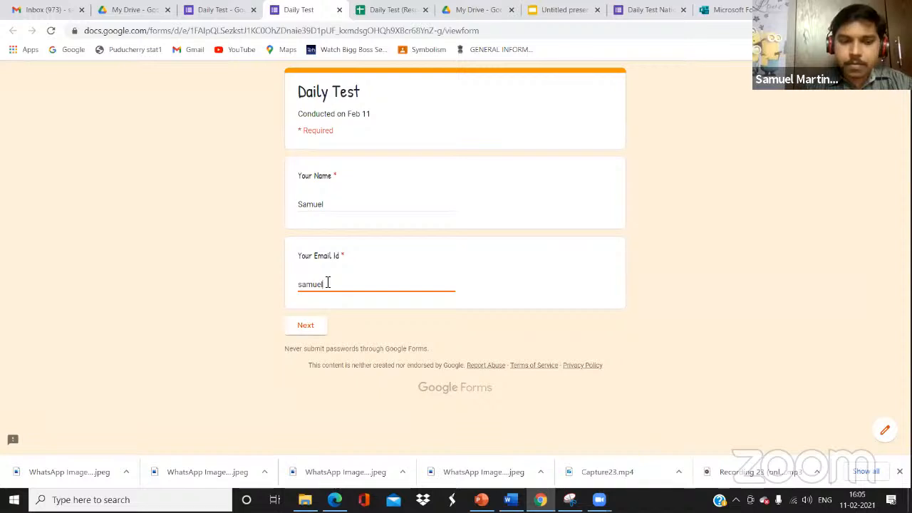
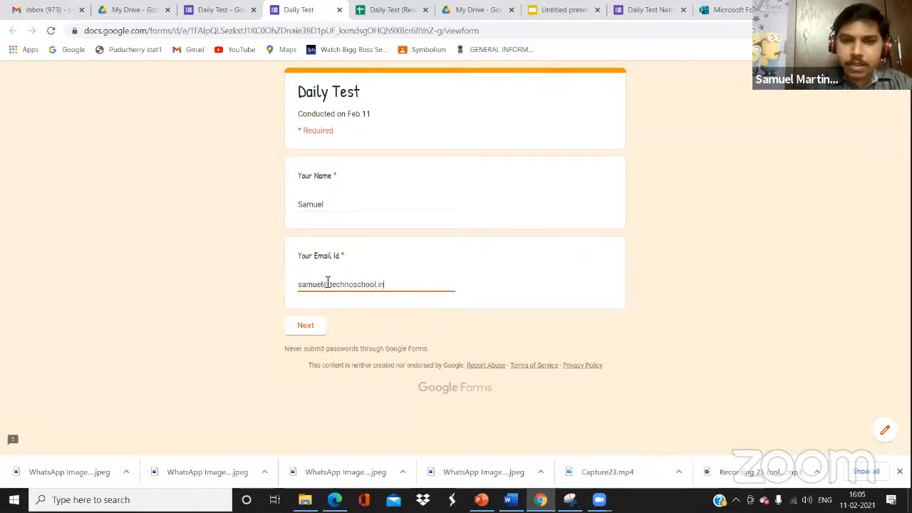
Answer Tiger and Rose on the MCQ page and submit the test response
left_click(310, 329)
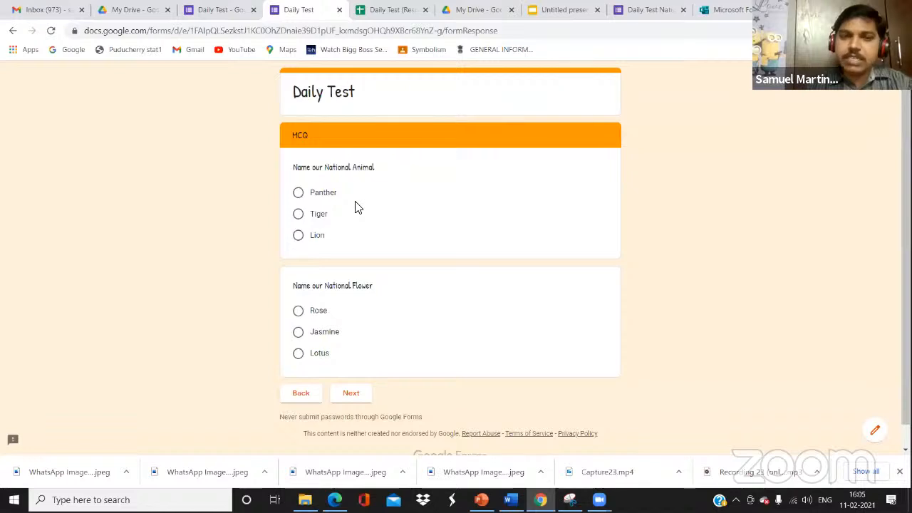
left_click(298, 215)
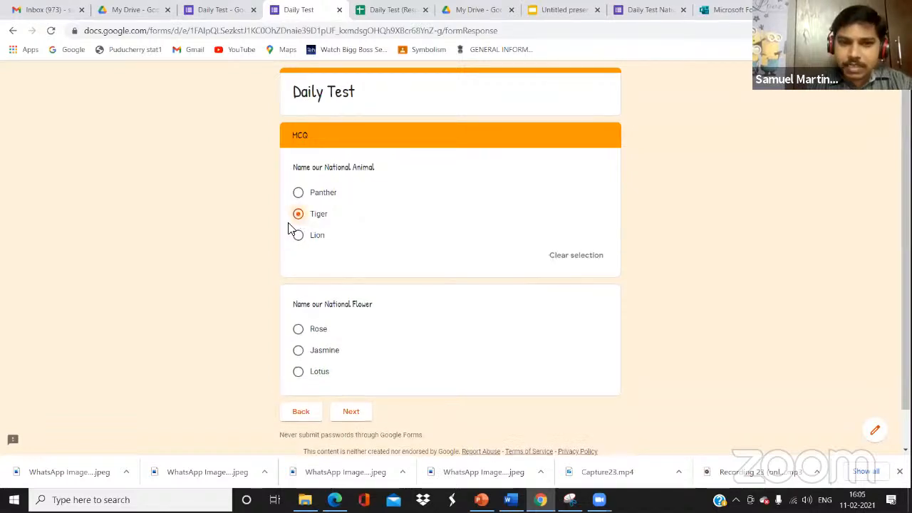
left_click(299, 331)
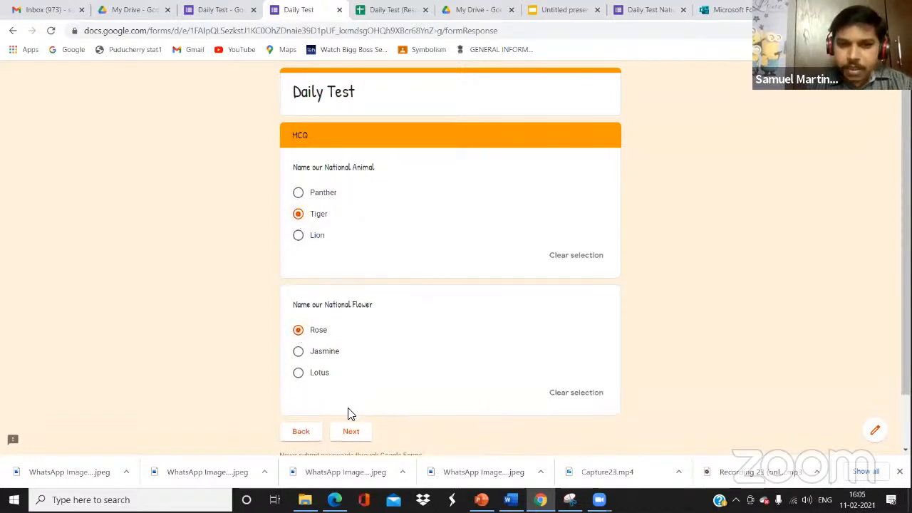
left_click(352, 432)
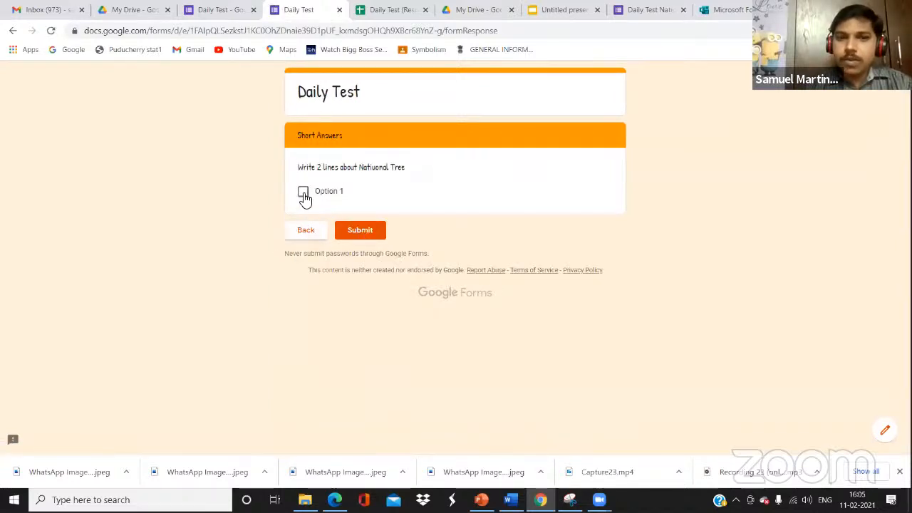
left_click(361, 231)
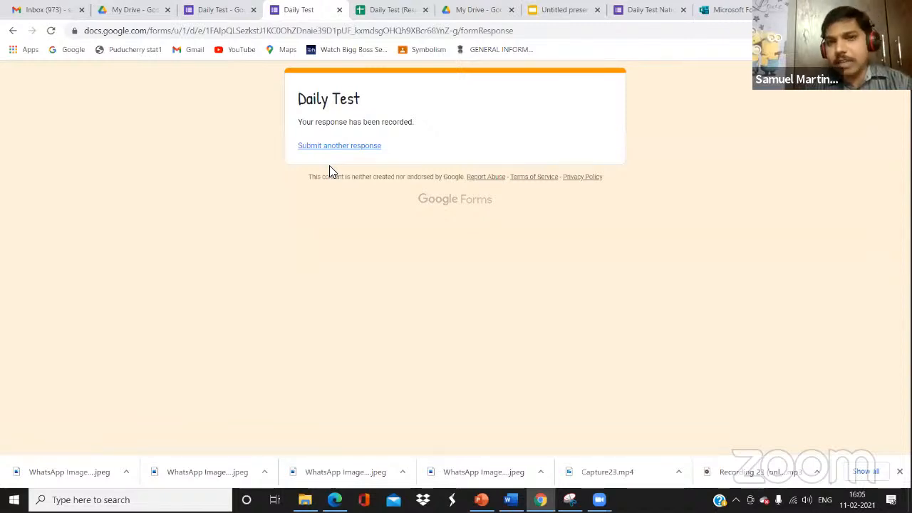
left_click(210, 10)
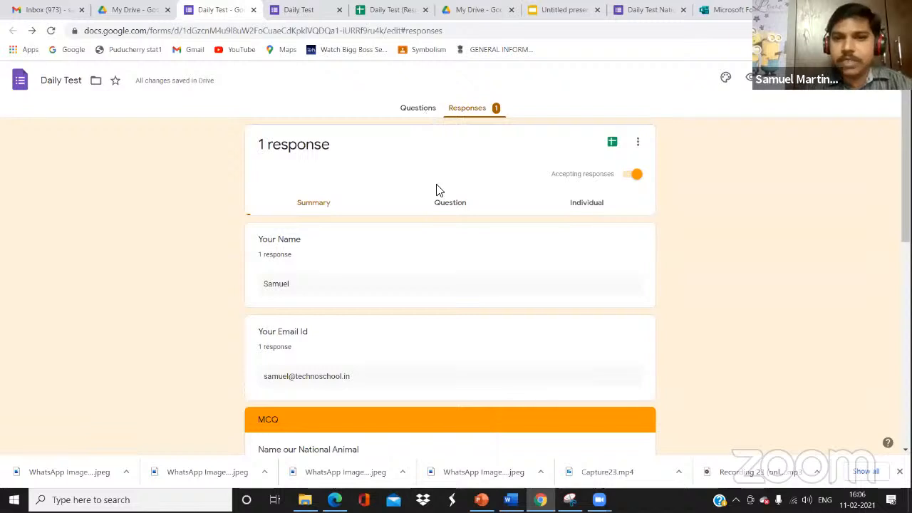
Browse the single response in Question and Individual views, ending on the Your Name question
left_click(449, 206)
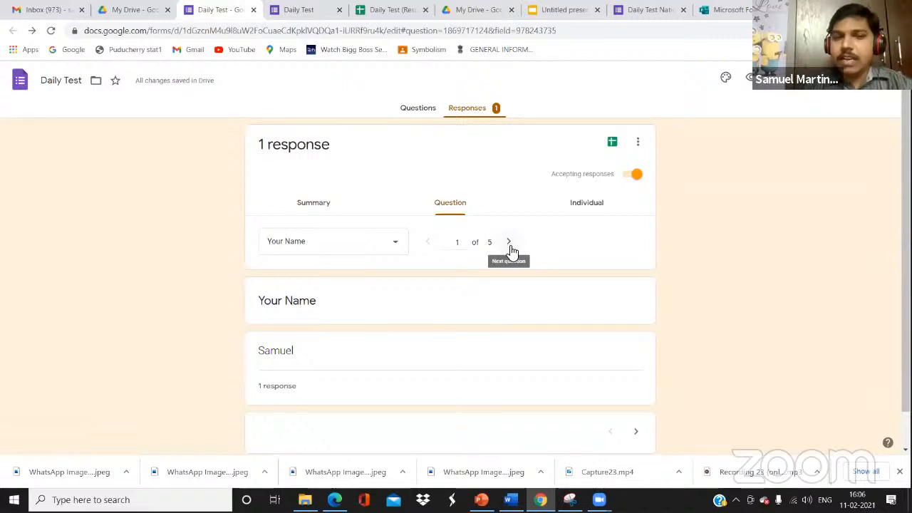
left_click(588, 204)
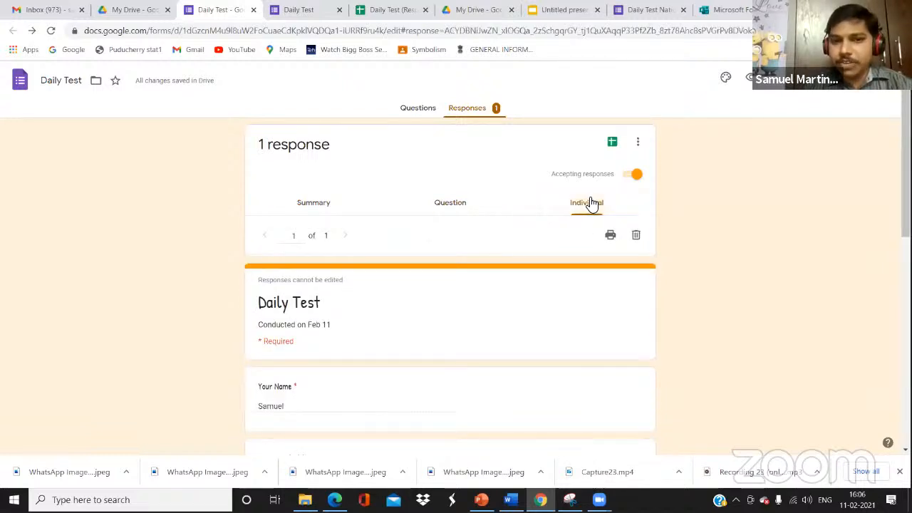
left_click(450, 206)
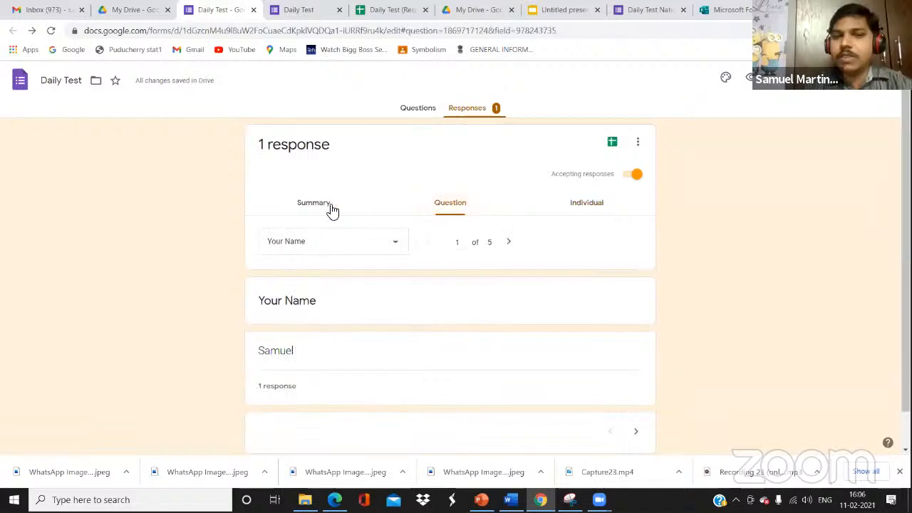
left_click(641, 147)
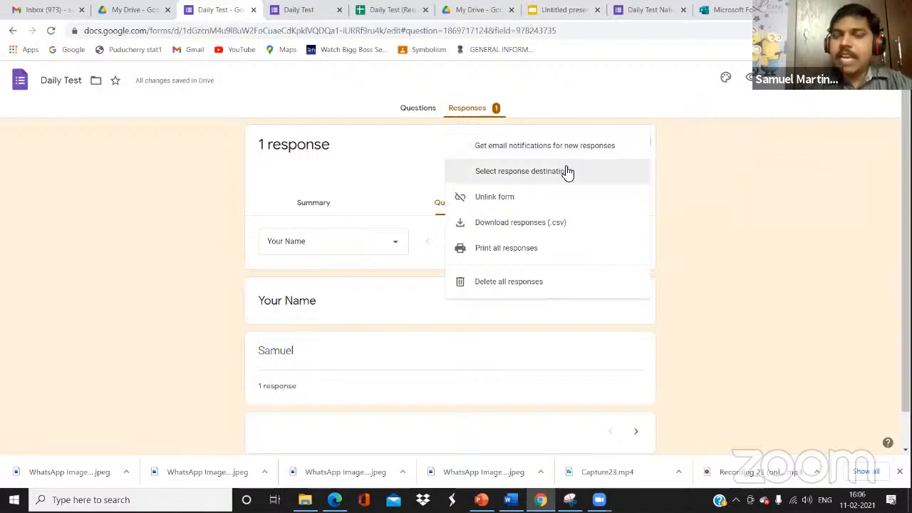
left_click(688, 153)
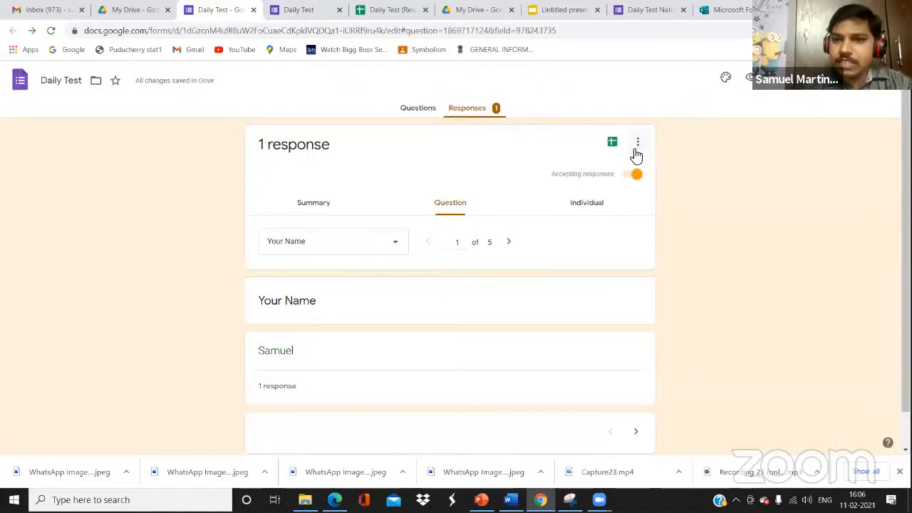
Check the response destination, cancel to keep the linked spreadsheet, and reopen the response options
left_click(641, 143)
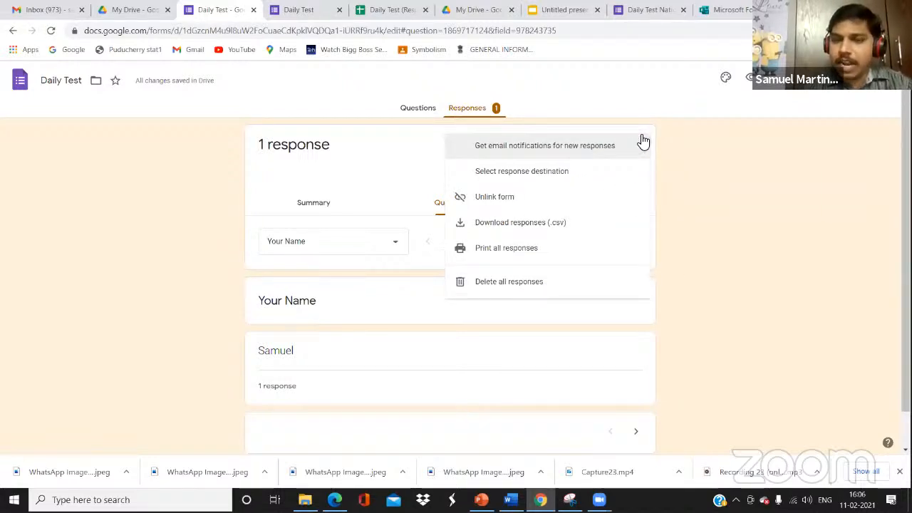
left_click(546, 177)
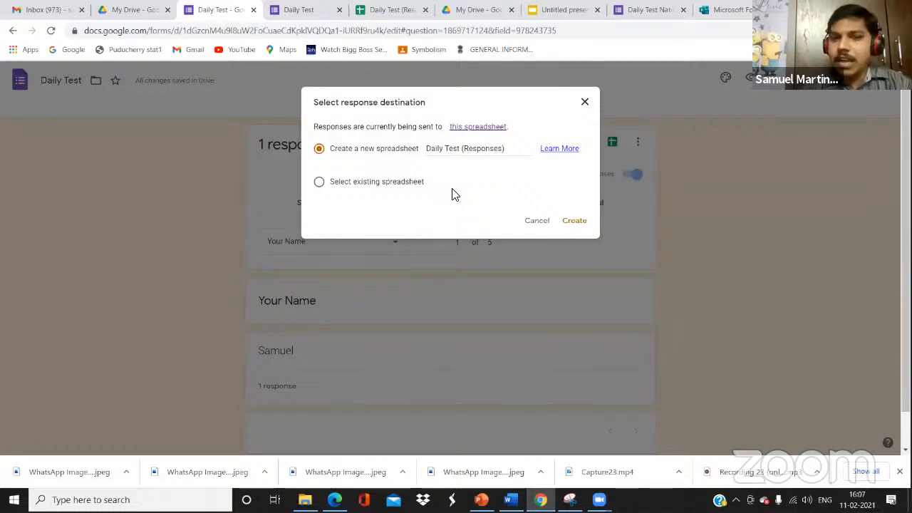
left_click(539, 220)
left_click(638, 147)
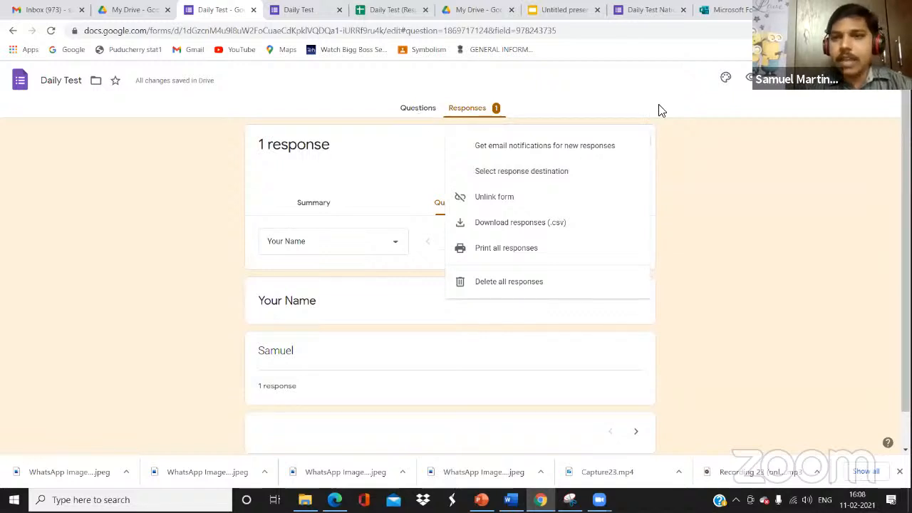
In the form's settings, turn on Collect email addresses
left_click(780, 87)
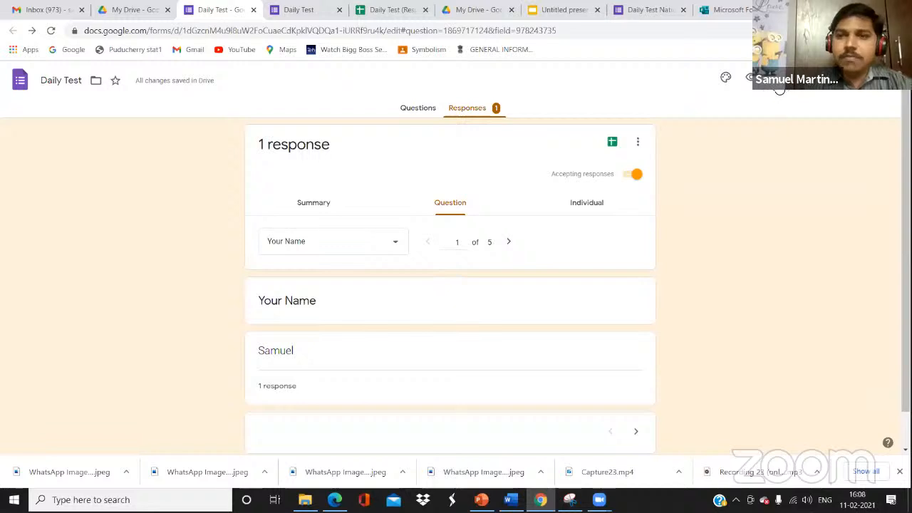
left_click(780, 87)
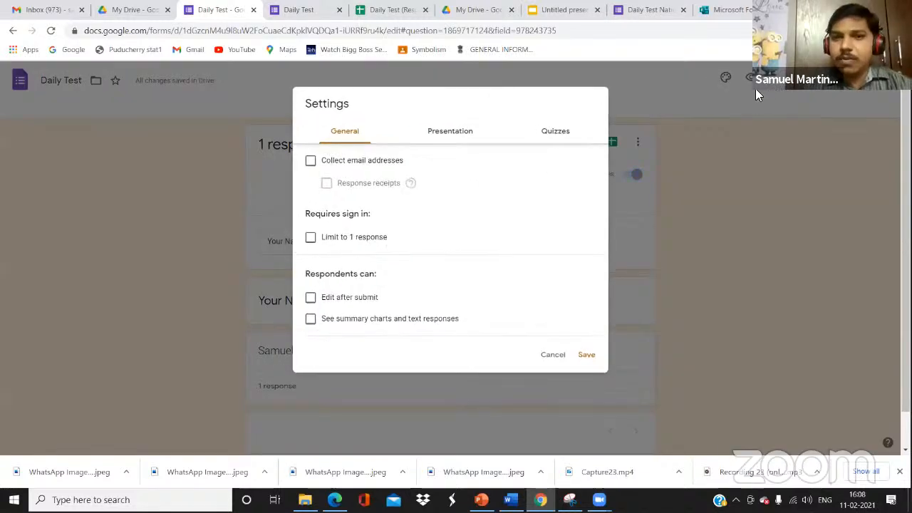
left_click(694, 150)
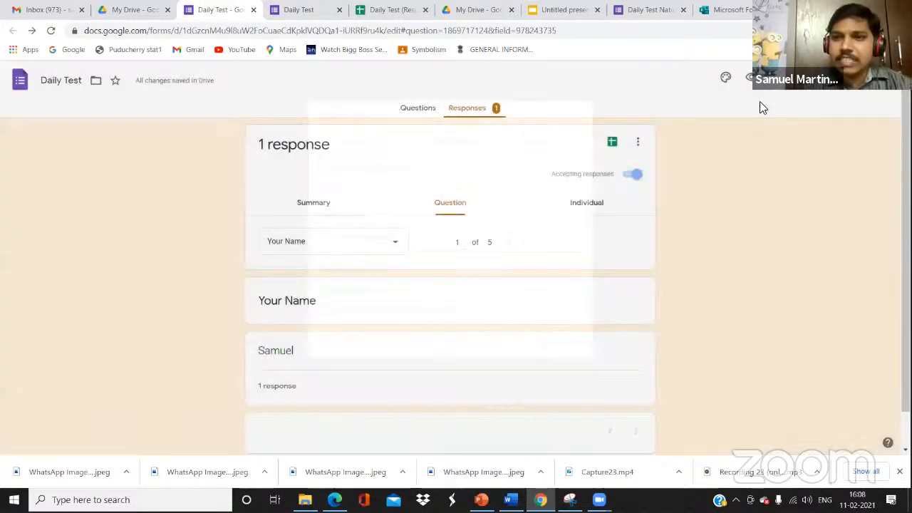
left_click(781, 87)
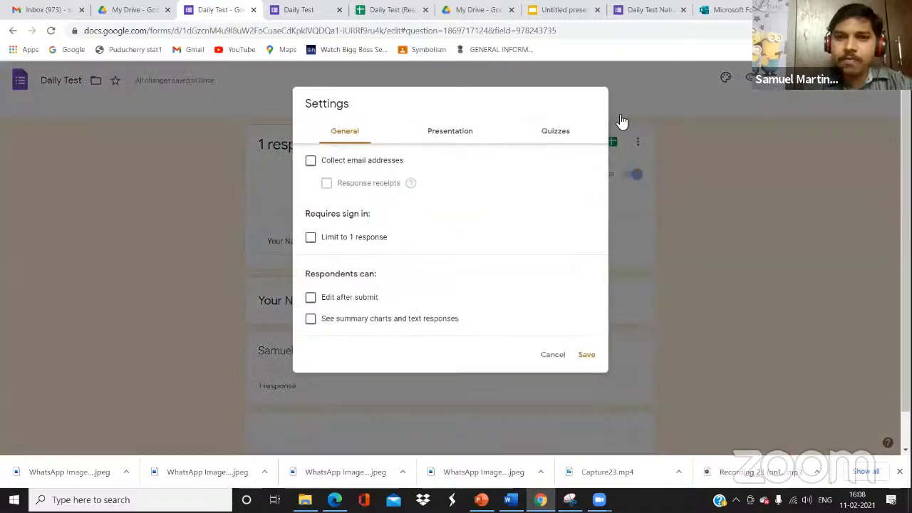
left_click(311, 164)
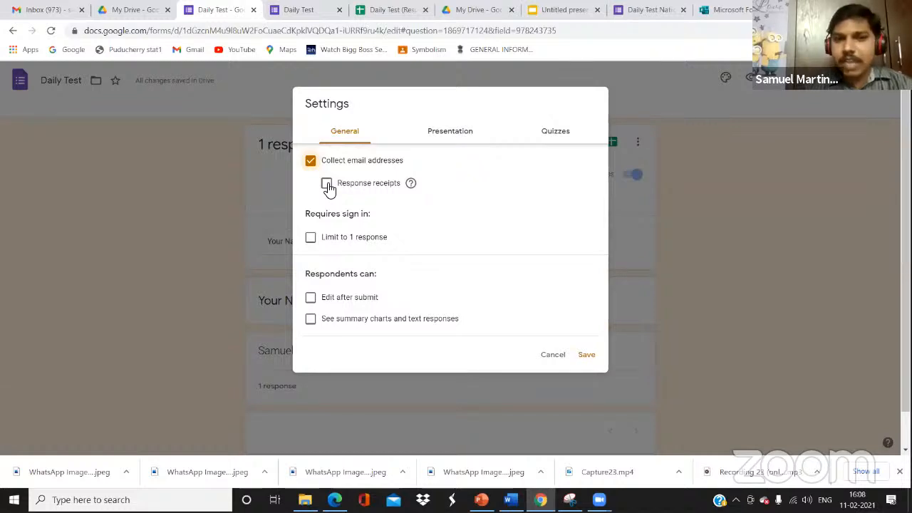
Try the one-response limit, edit-after-submit and summary-chart options, leaving all three off
left_click(310, 237)
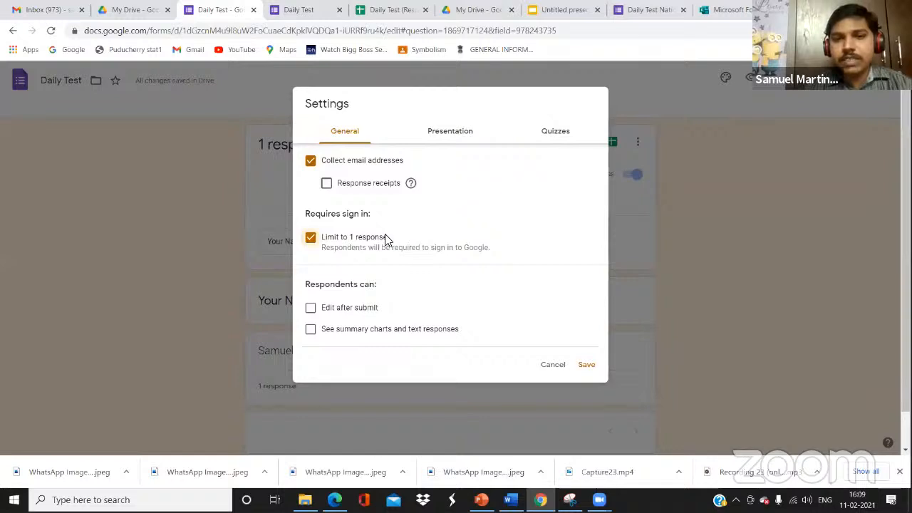
left_click(312, 241)
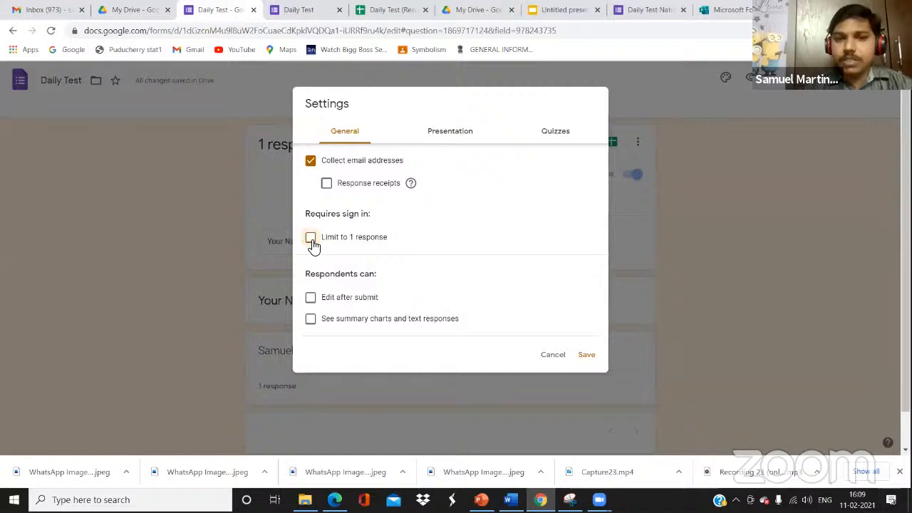
left_click(310, 299)
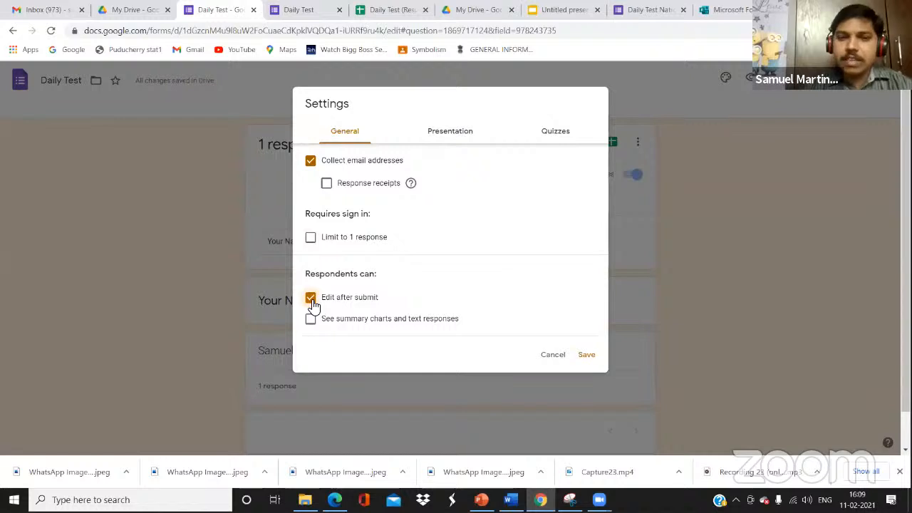
left_click(312, 300)
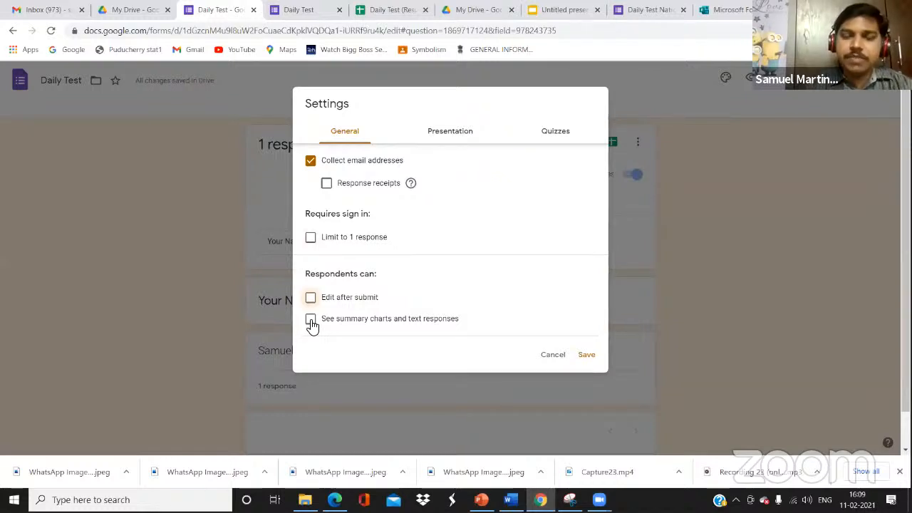
left_click(312, 321)
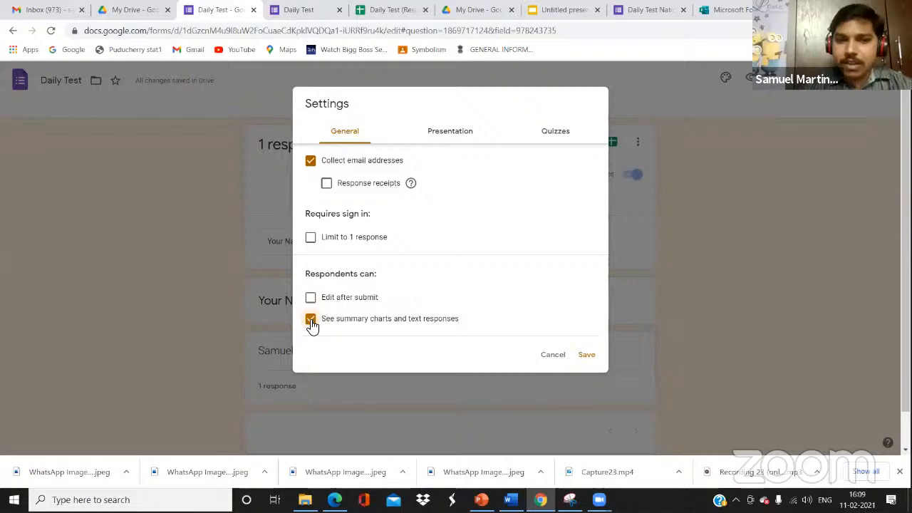
left_click(311, 321)
left_click(311, 321)
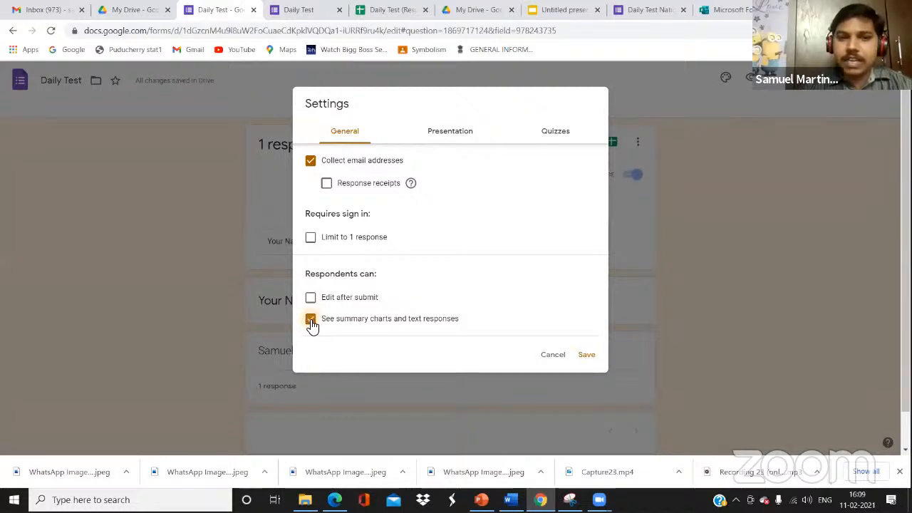
left_click(311, 321)
left_click(312, 320)
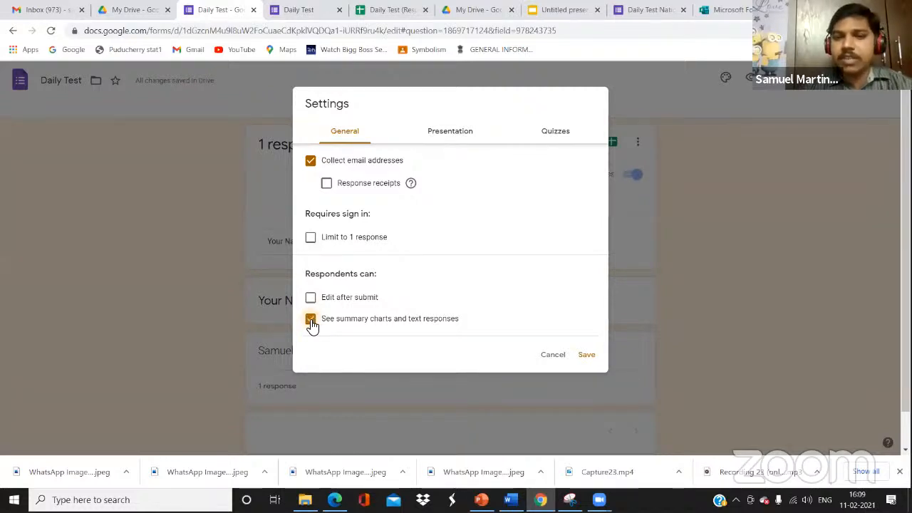
left_click(312, 321)
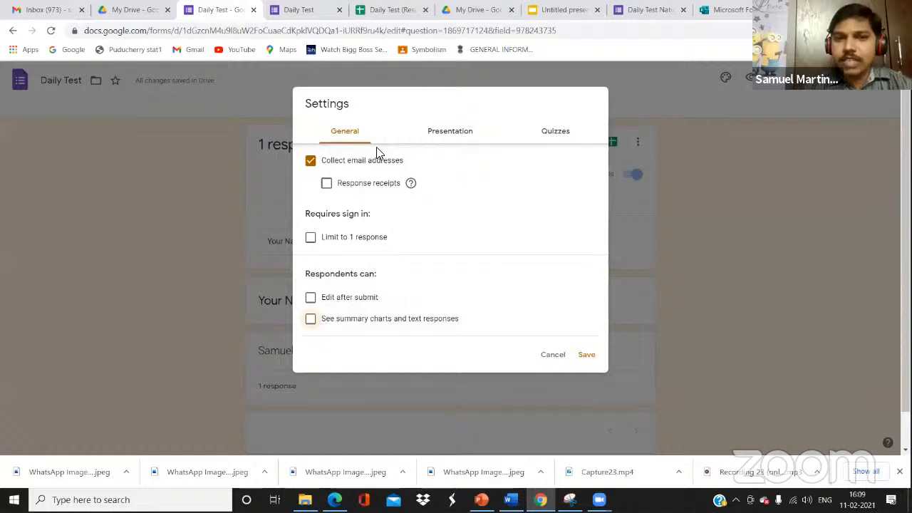
left_click(446, 137)
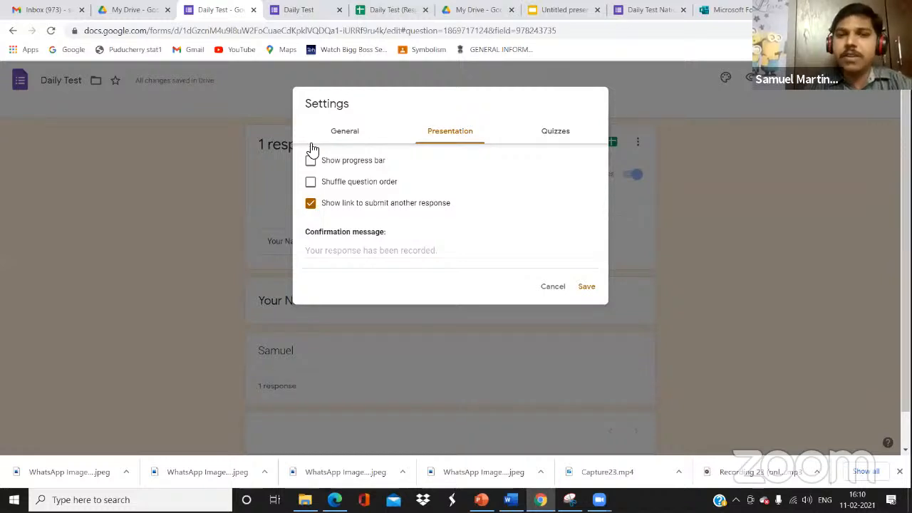
Make Daily Test a quiz releasing grades immediately, showing missed questions, correct answers and point values, then save
left_click(549, 134)
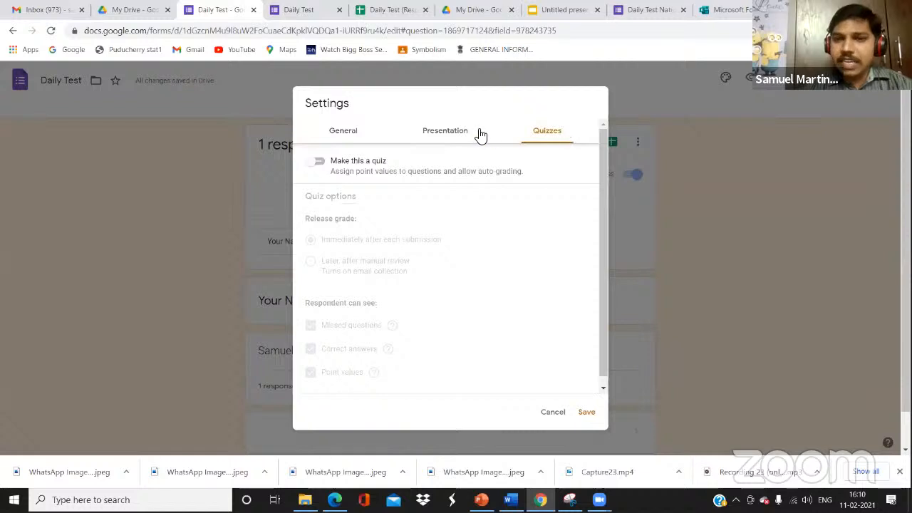
left_click(317, 162)
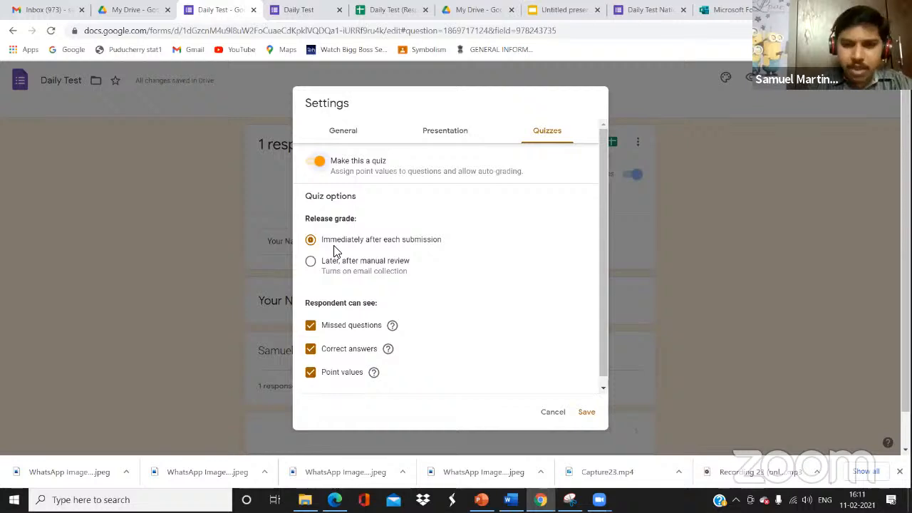
left_click(312, 327)
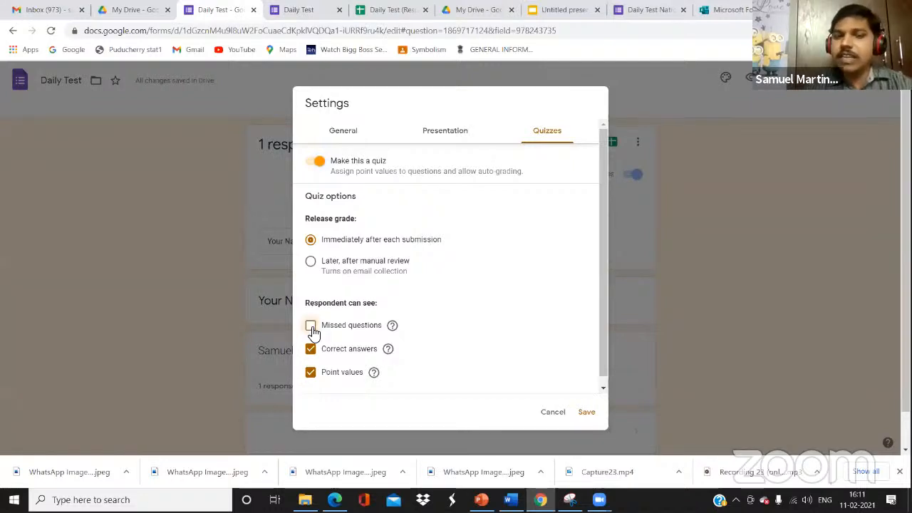
left_click(312, 328)
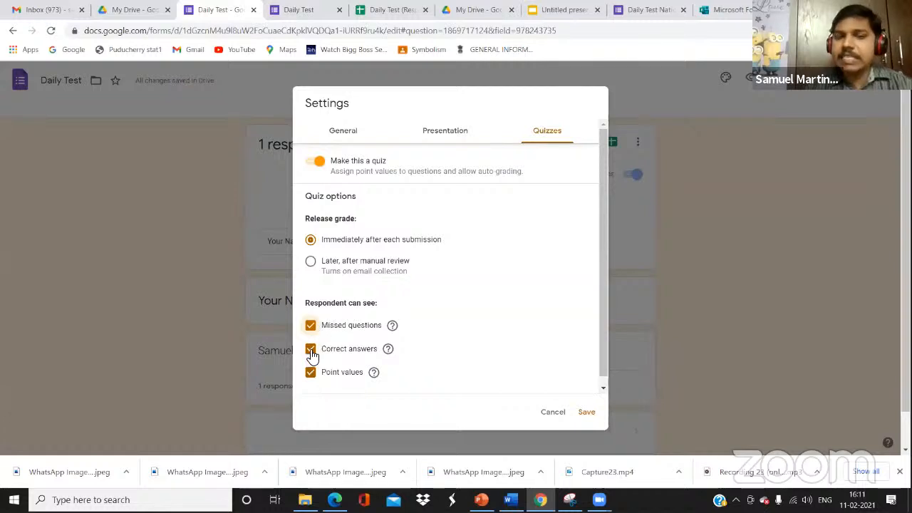
left_click(311, 350)
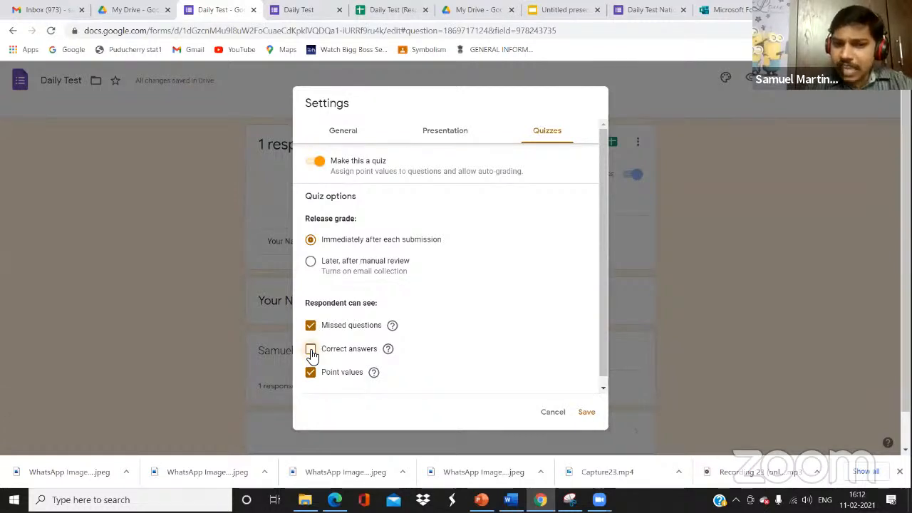
left_click(311, 350)
left_click(312, 351)
left_click(311, 350)
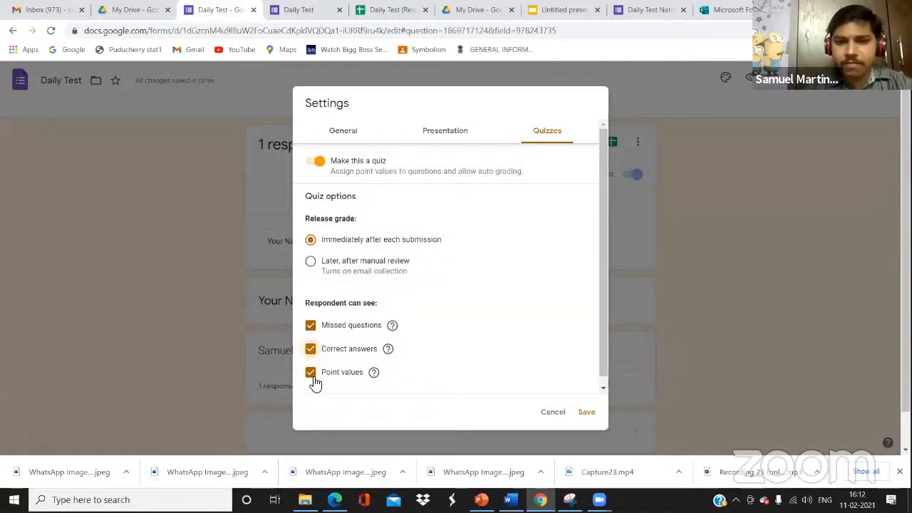
left_click(587, 414)
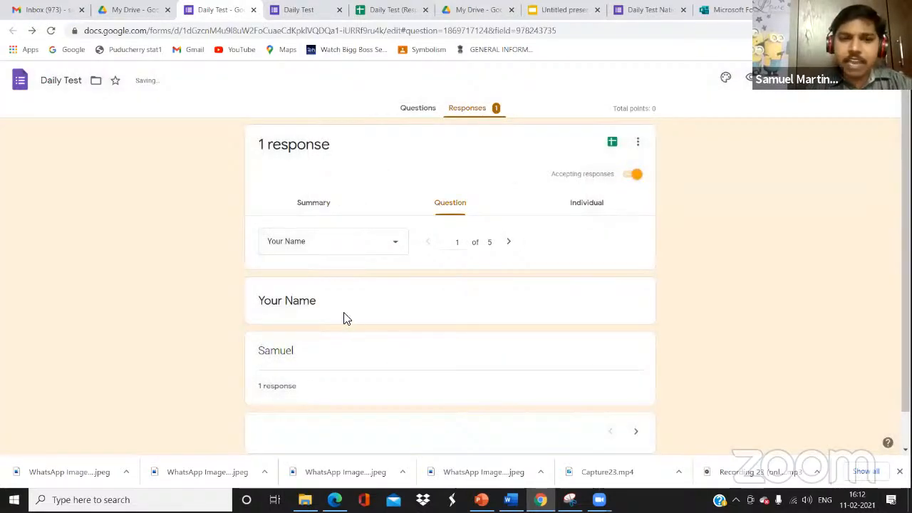
In the Your Name answer key, mark all other answers incorrect
left_click(409, 113)
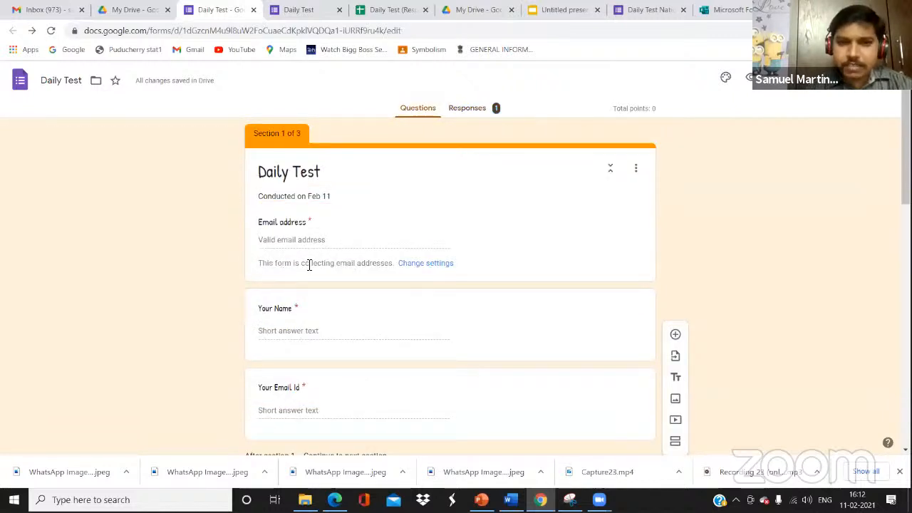
left_click(356, 323)
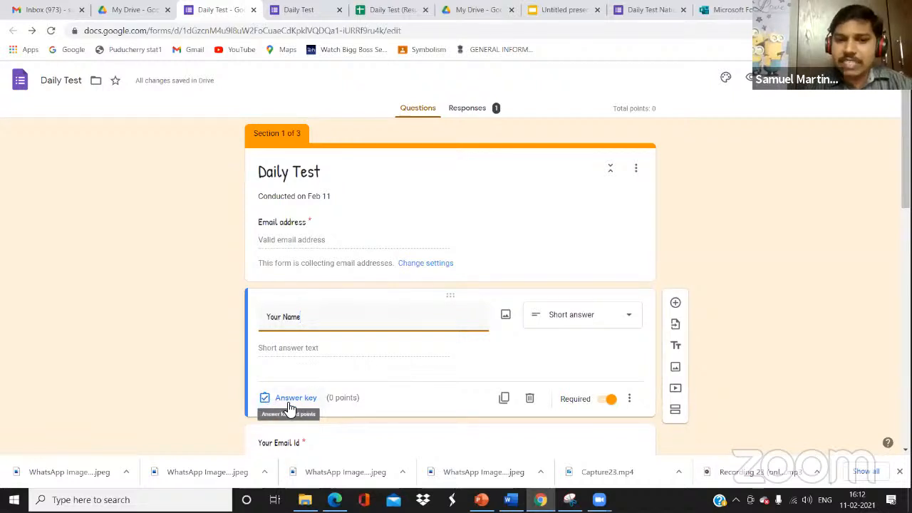
left_click(340, 404)
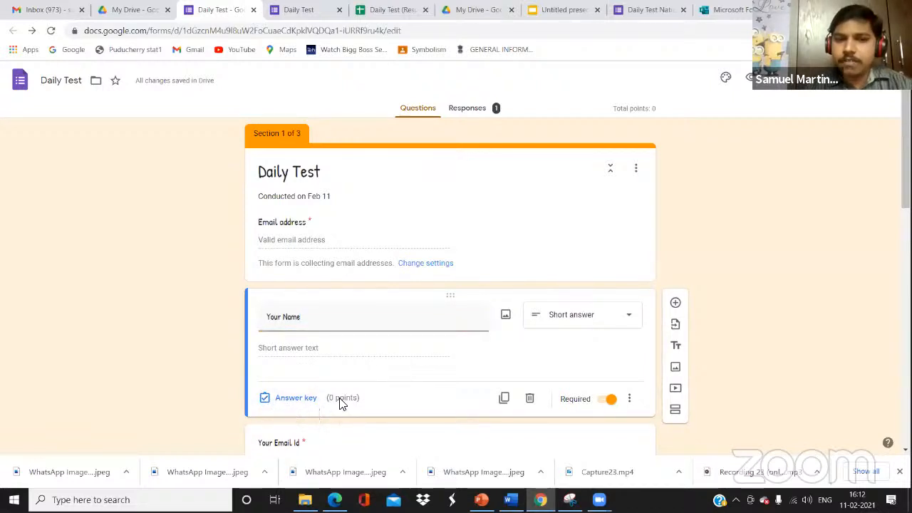
left_click(262, 401)
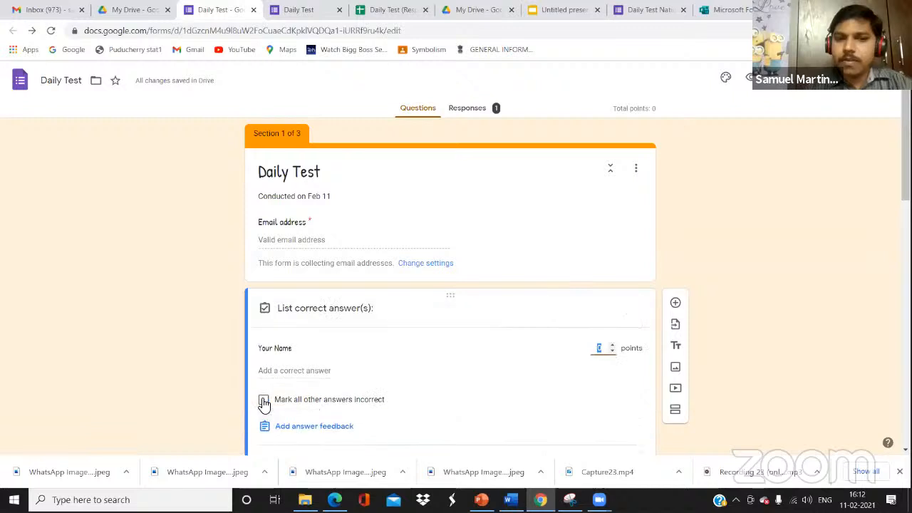
left_click(263, 401)
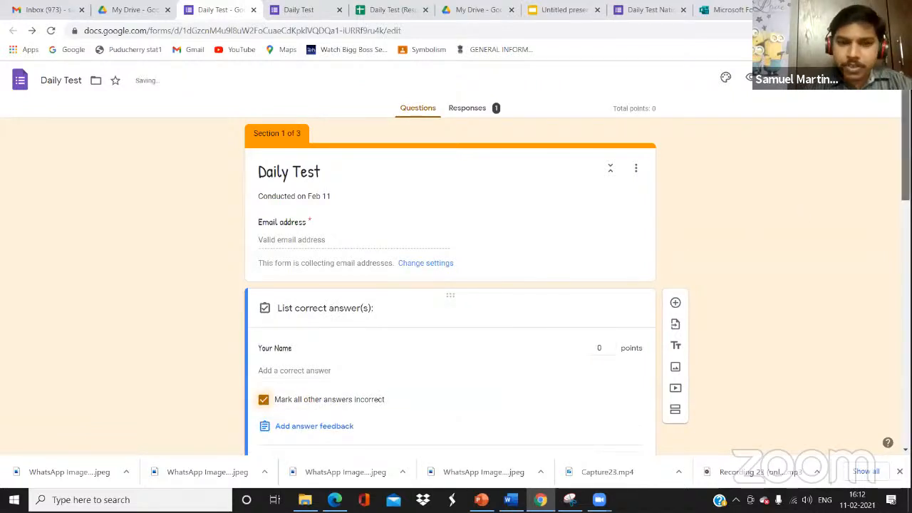
Open the answer key for the National Animal question in the MCQ section
scroll(882, 183, "down", 3)
scroll(746, 344, "down", 4)
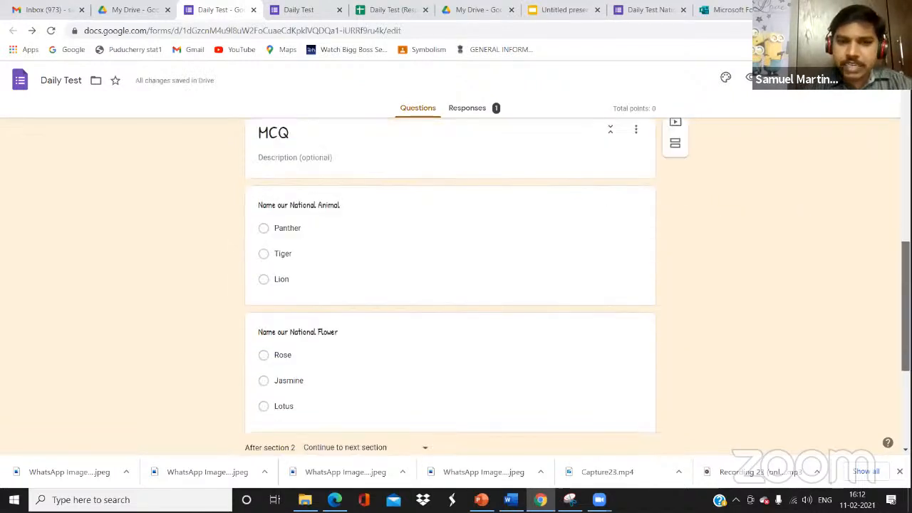
left_click(373, 277)
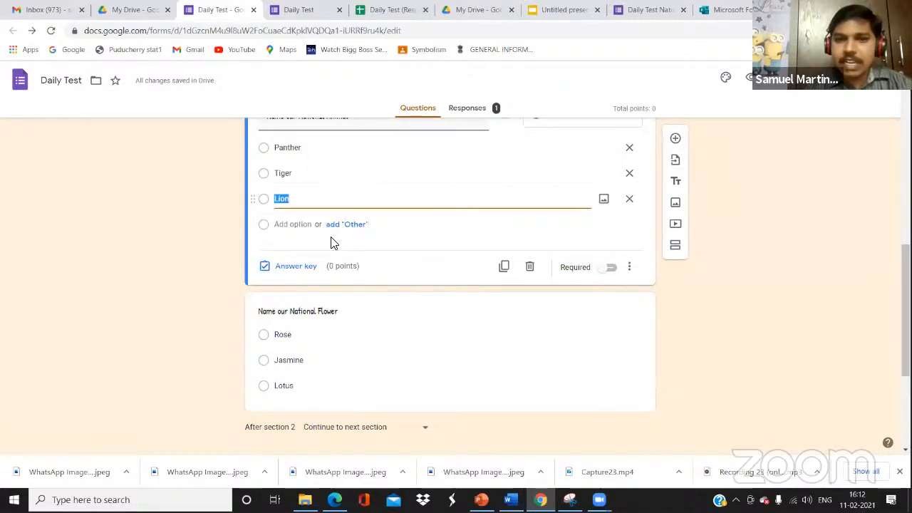
left_click(254, 147)
left_click(265, 177)
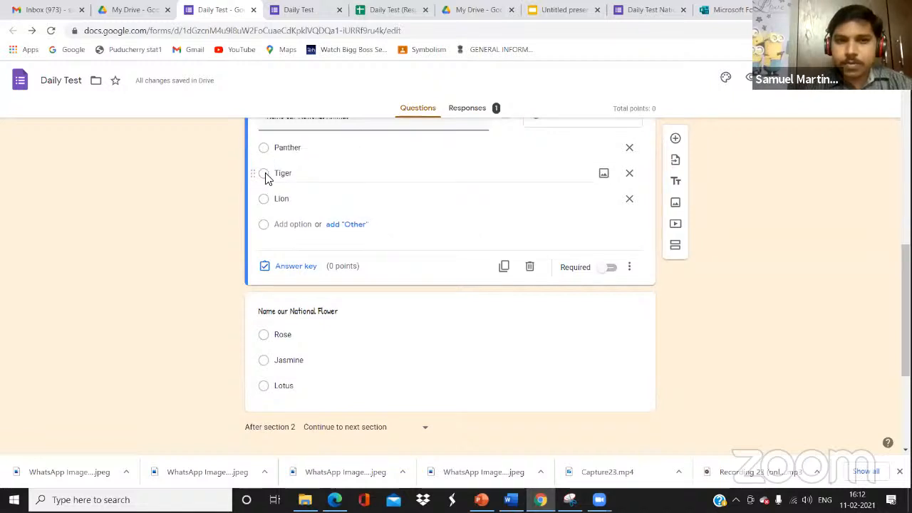
left_click(266, 174)
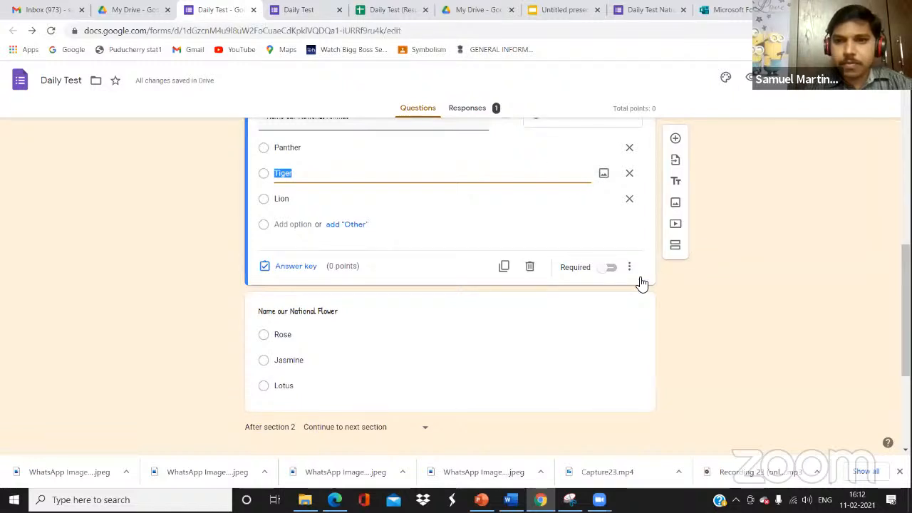
left_click(628, 268)
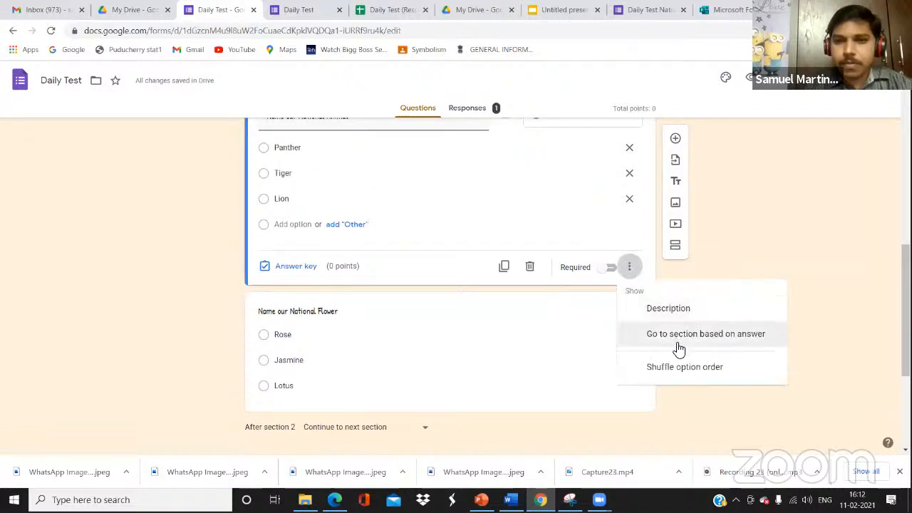
left_click(266, 274)
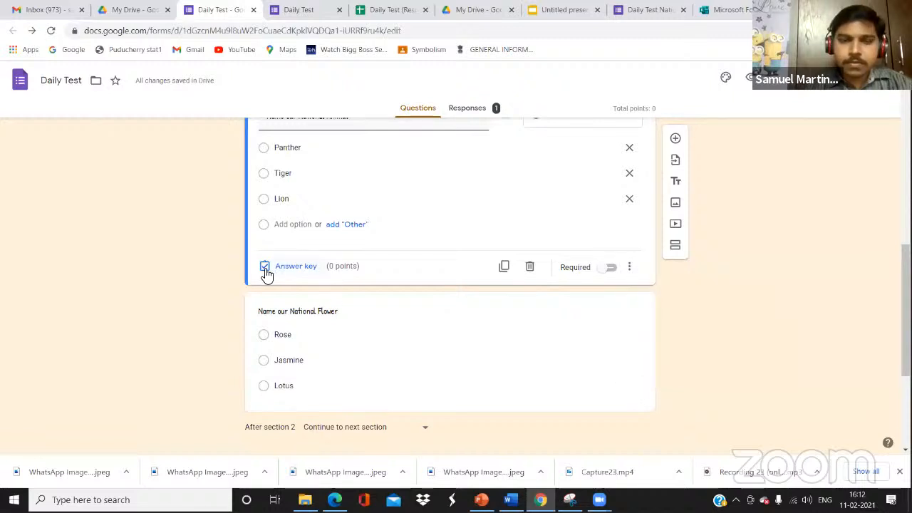
left_click(266, 268)
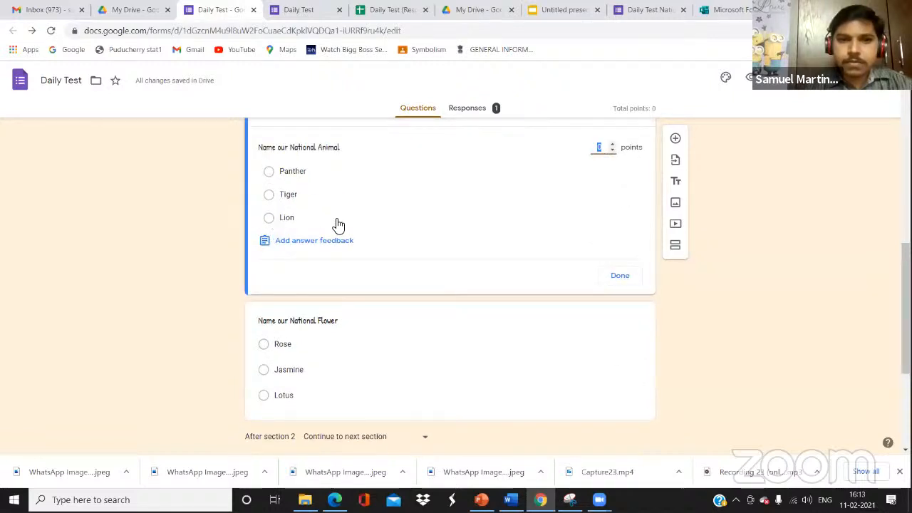
left_click(327, 239)
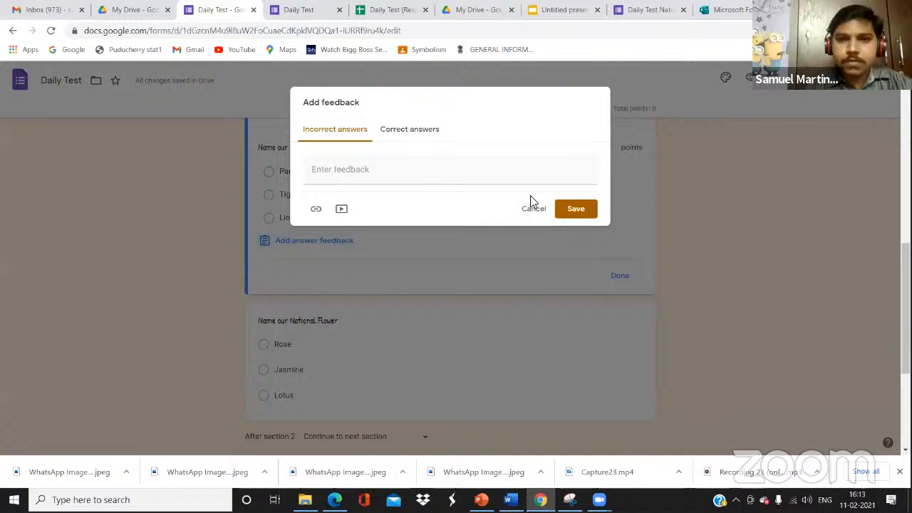
left_click(413, 131)
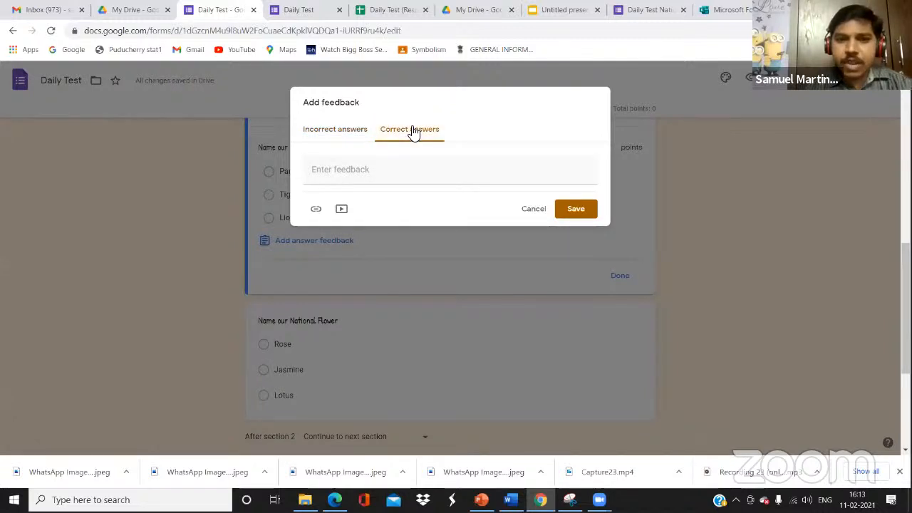
left_click(345, 129)
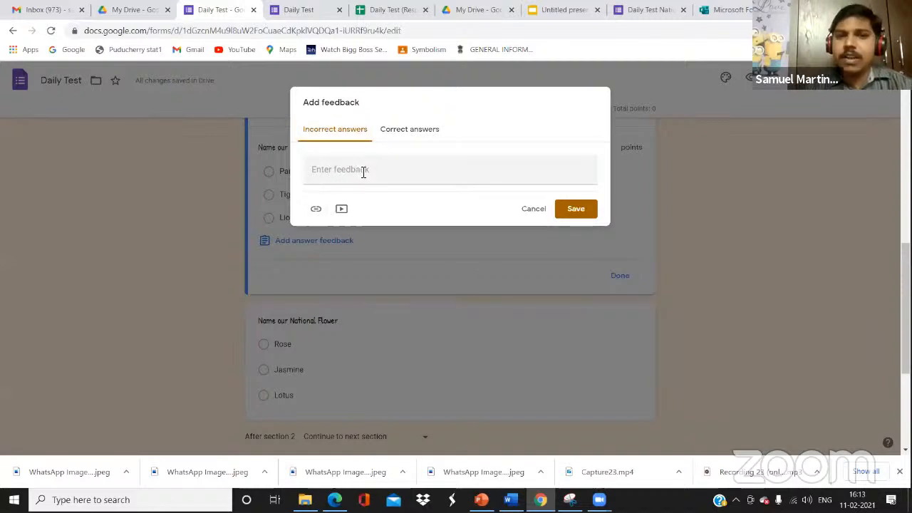
left_click(535, 211)
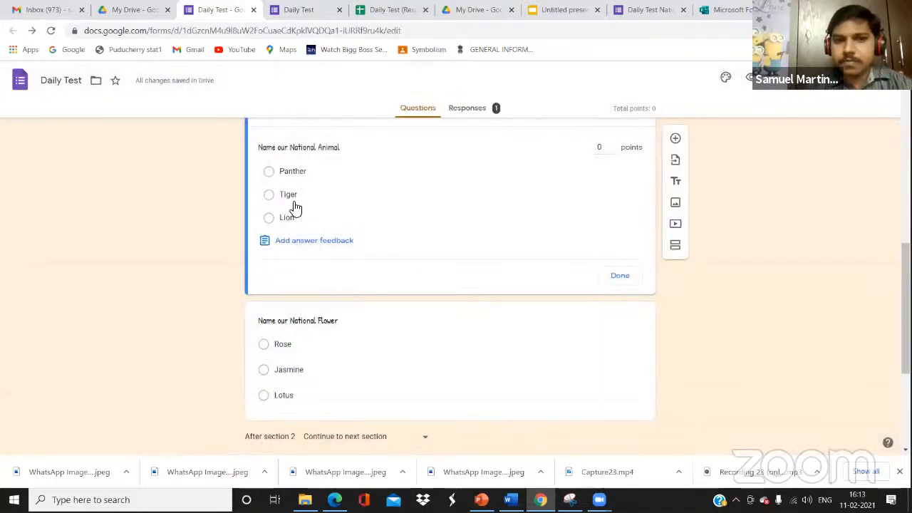
Mark Tiger as the correct National Animal answer worth 1 point, then view the Responses
left_click(288, 196)
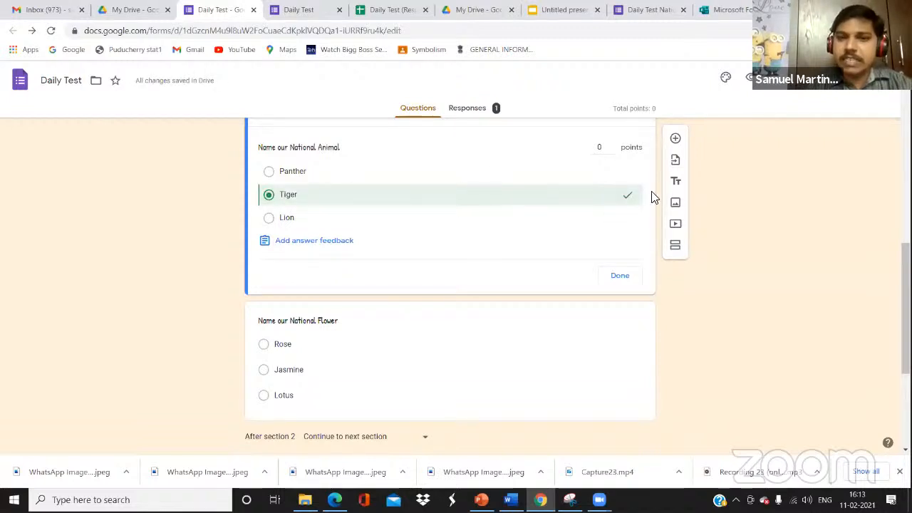
left_click(613, 144)
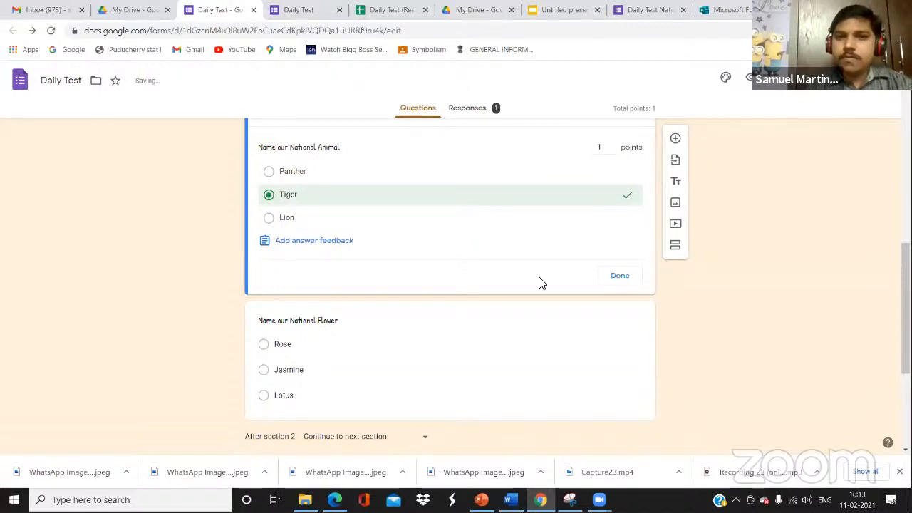
left_click(641, 282)
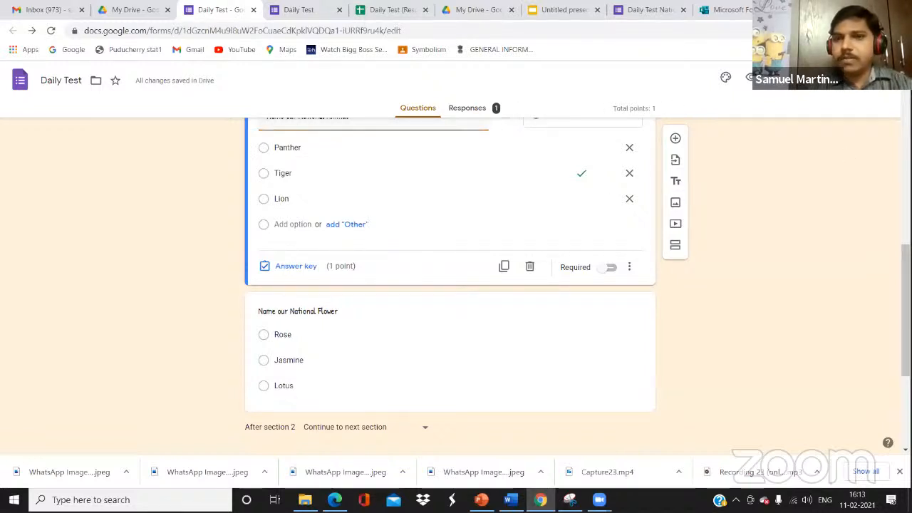
left_click(467, 108)
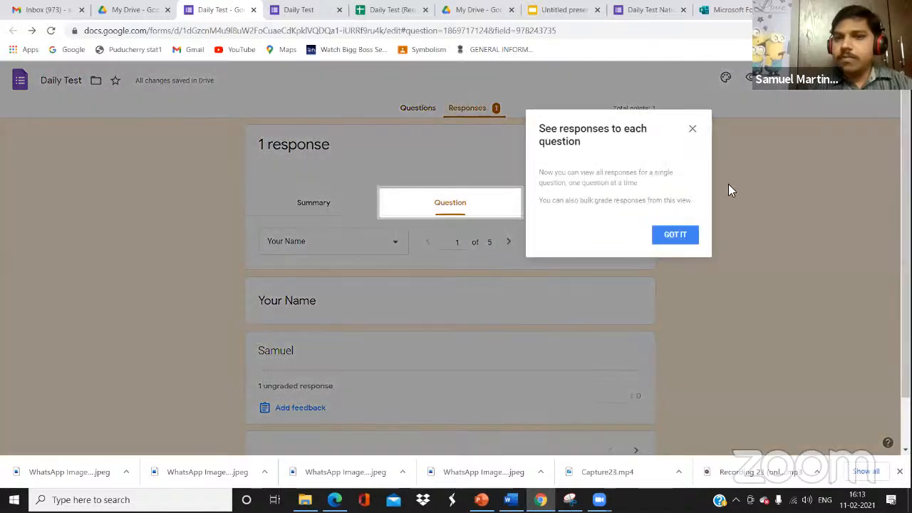
Dismiss the responses tip, close Settings unchanged, and bring up the Send form dialog
left_click(693, 130)
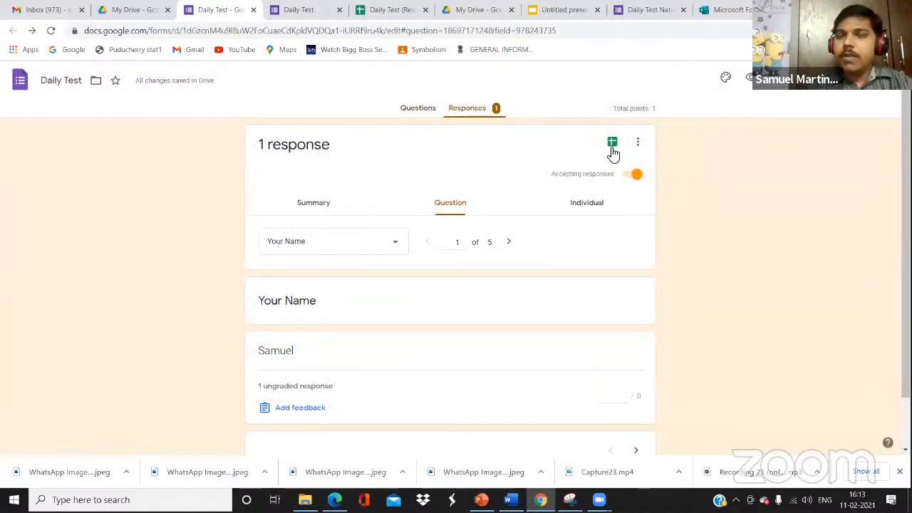
left_click(776, 78)
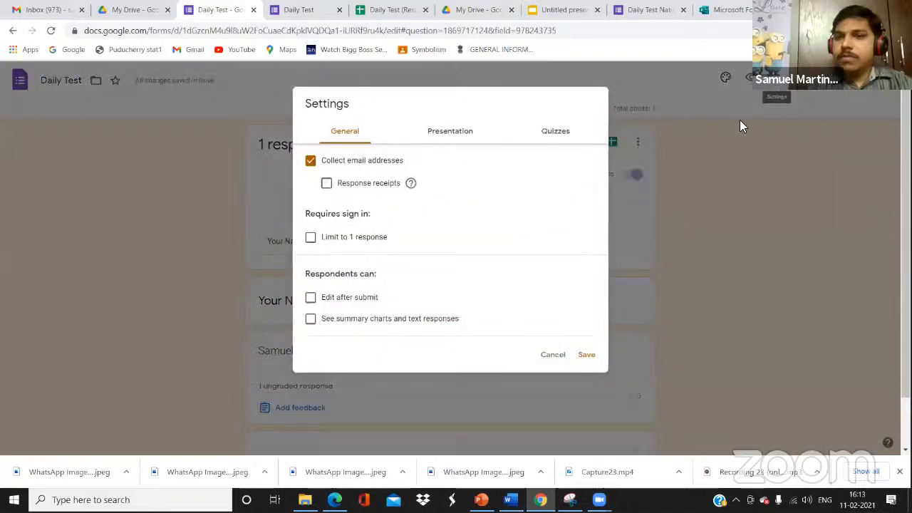
left_click(555, 358)
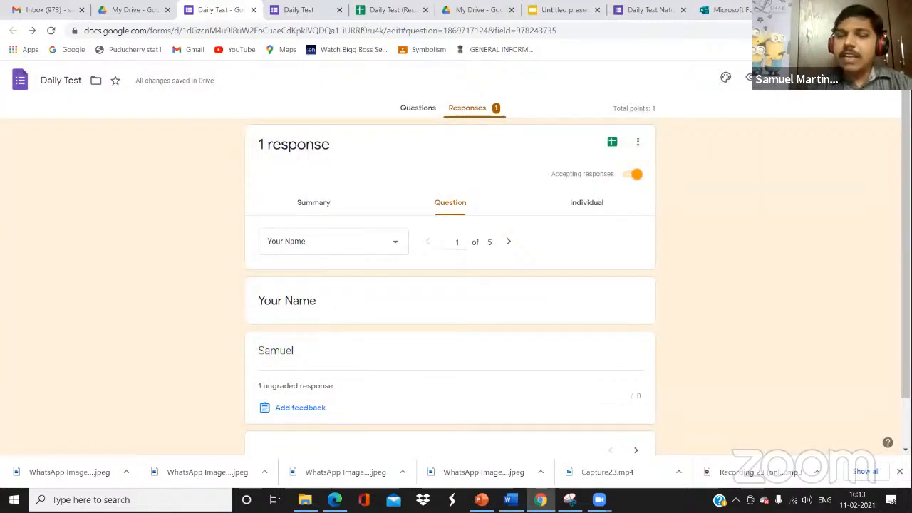
left_click(815, 79)
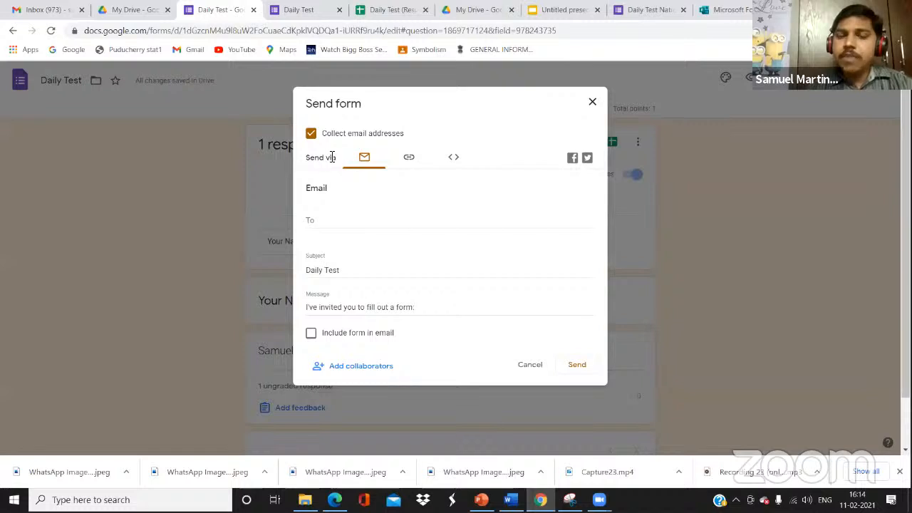
Review the Daily Test link, its embed HTML and the shortened URL, then cancel sending
left_click(408, 160)
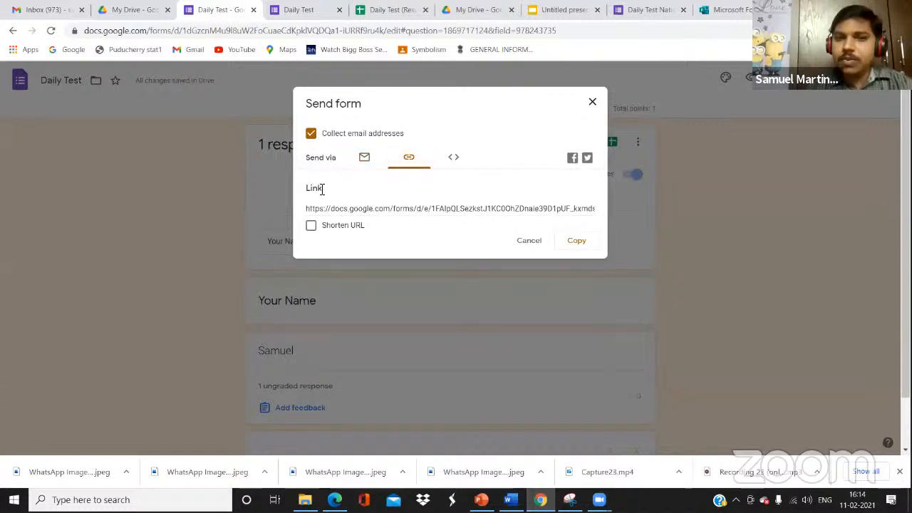
left_click(406, 208)
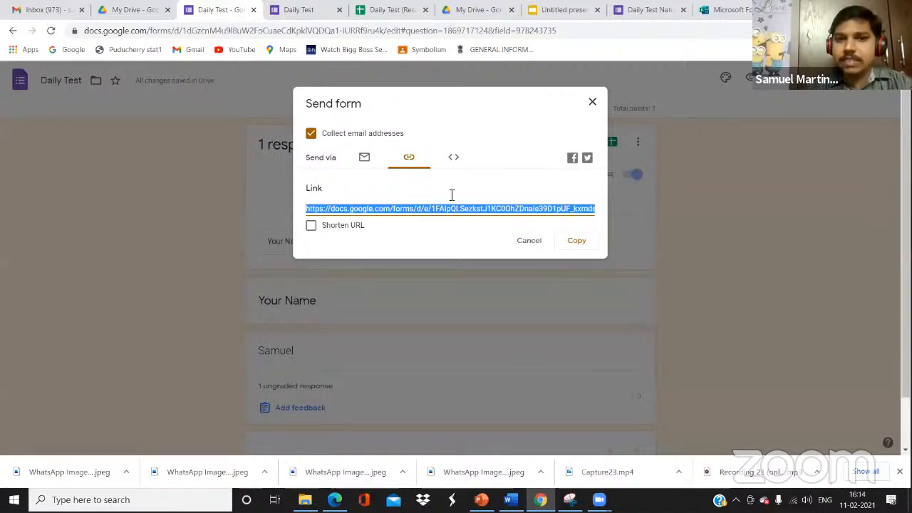
left_click(460, 156)
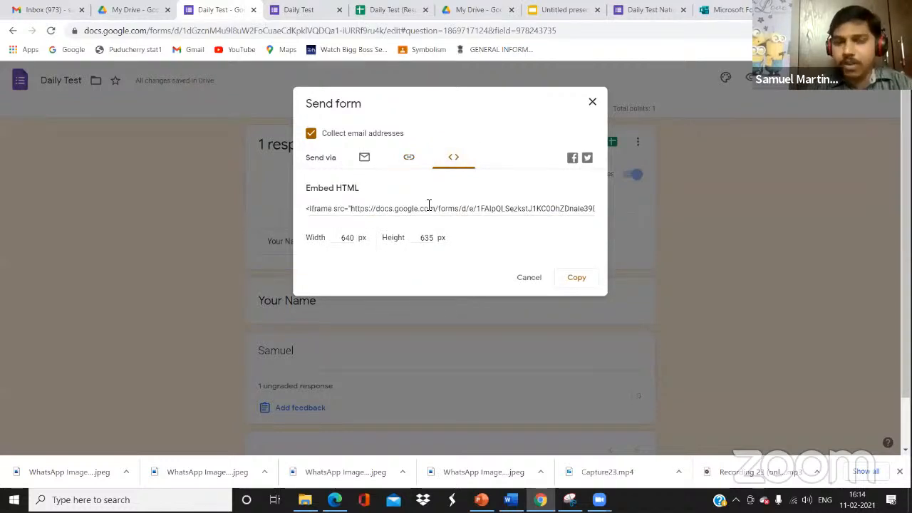
left_click(408, 157)
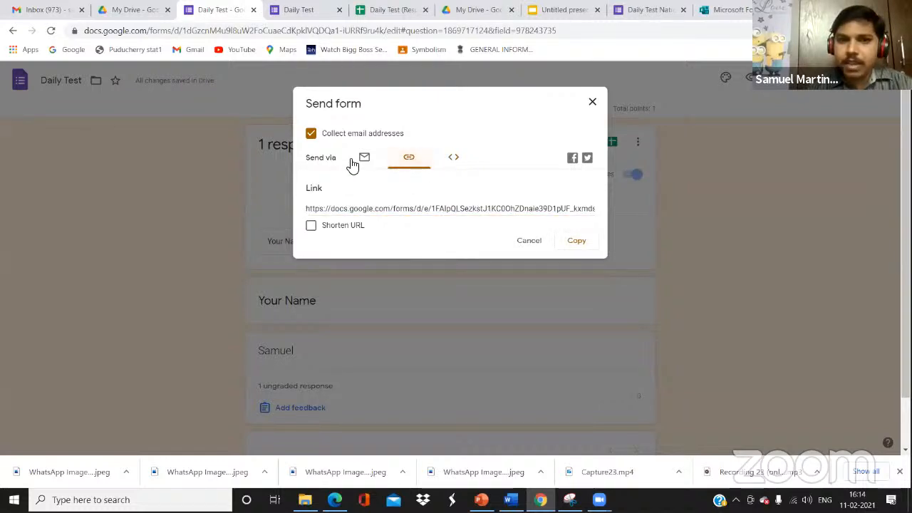
left_click(311, 226)
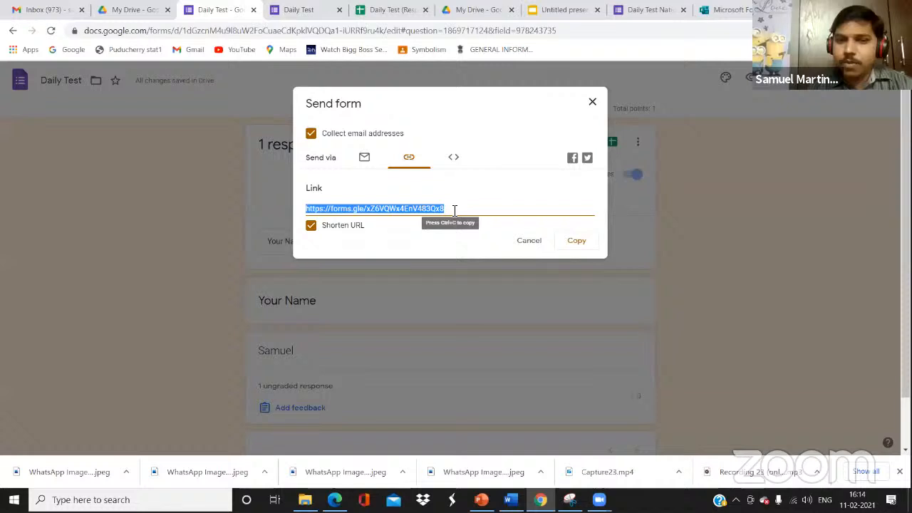
left_click(311, 227)
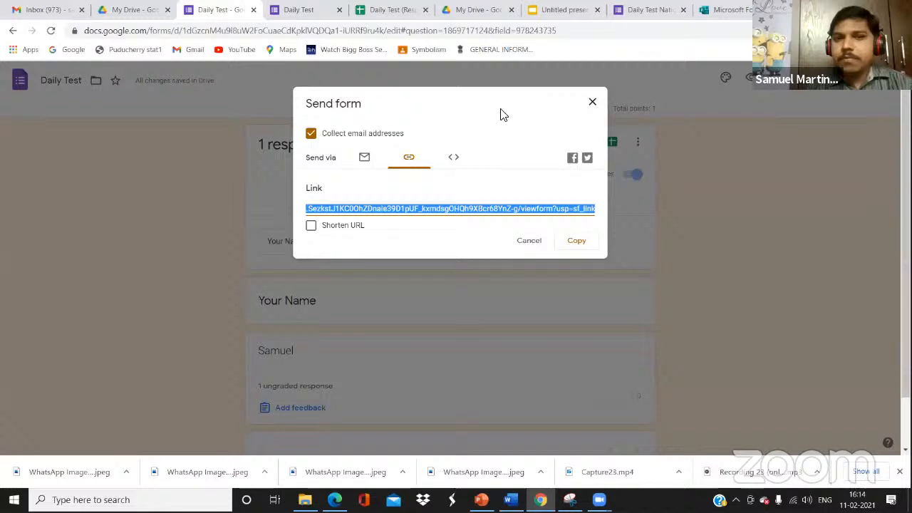
left_click(529, 242)
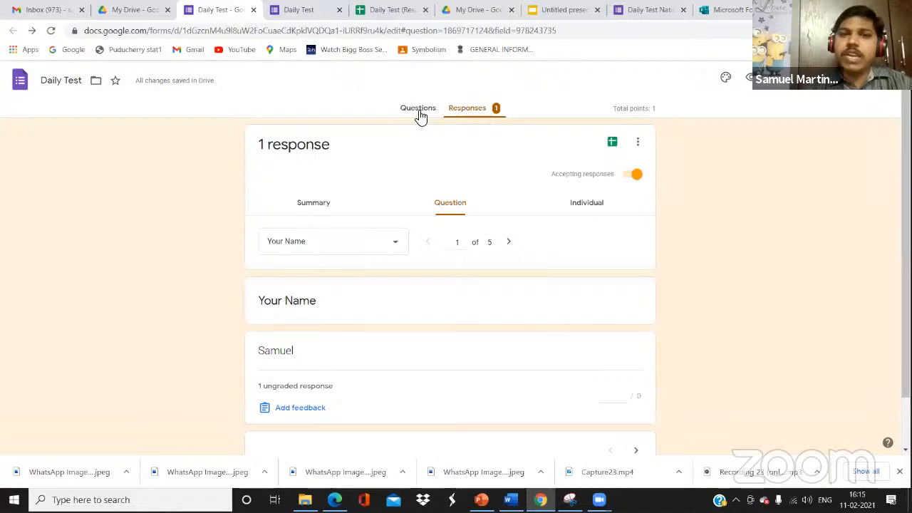
Dismiss the Add editors dialog and More menu, returning to the Daily Test Questions tab
left_click(857, 91)
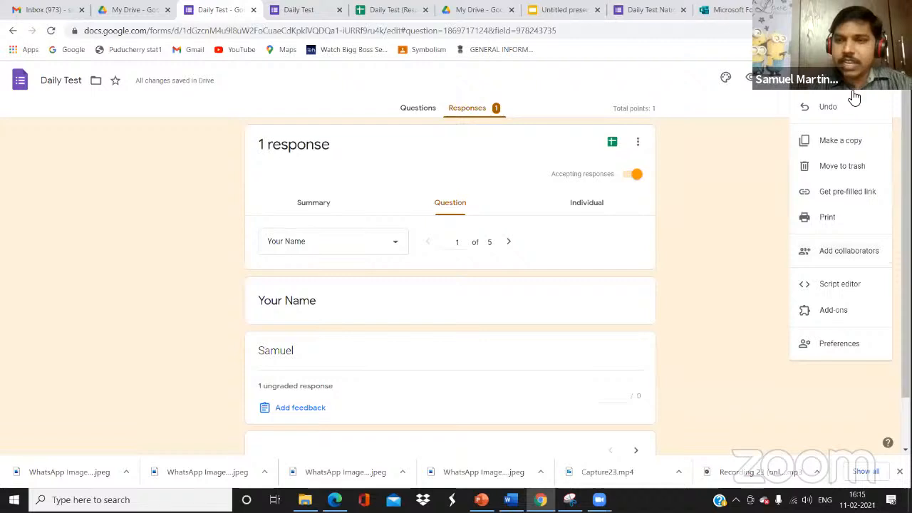
left_click(841, 249)
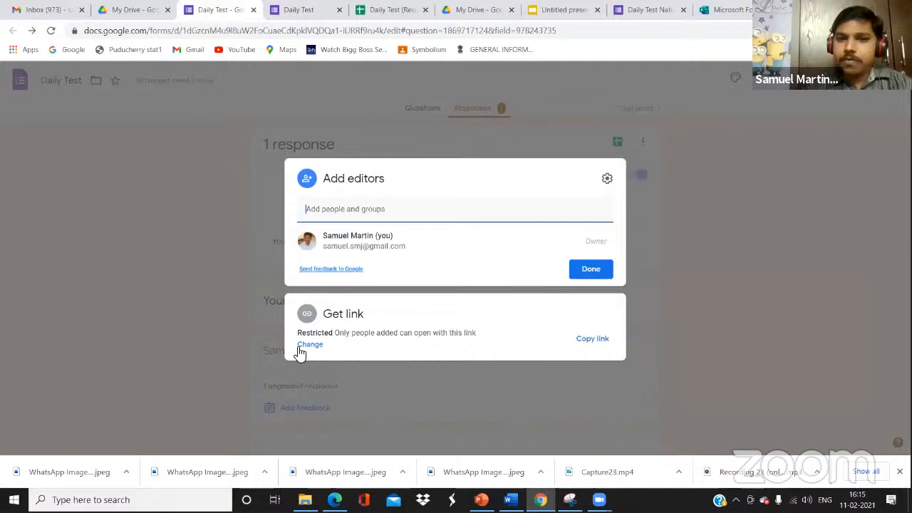
key("Escape")
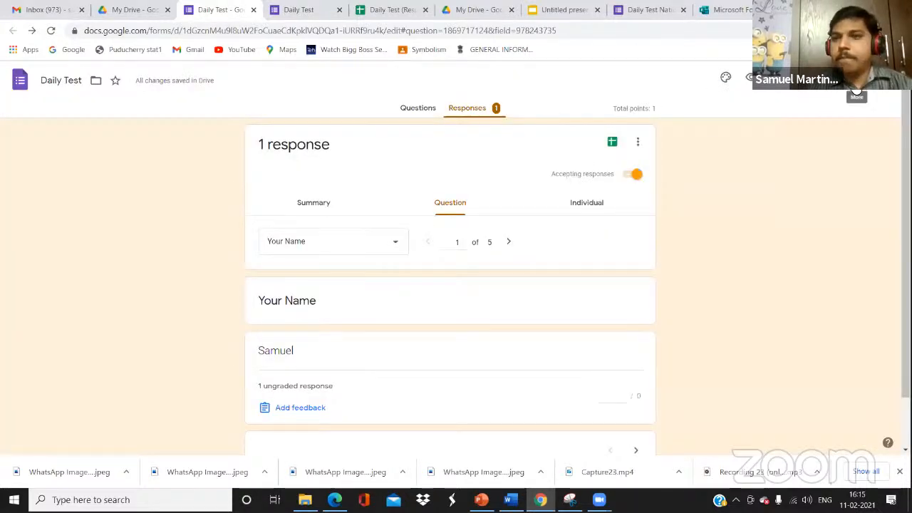
left_click(858, 88)
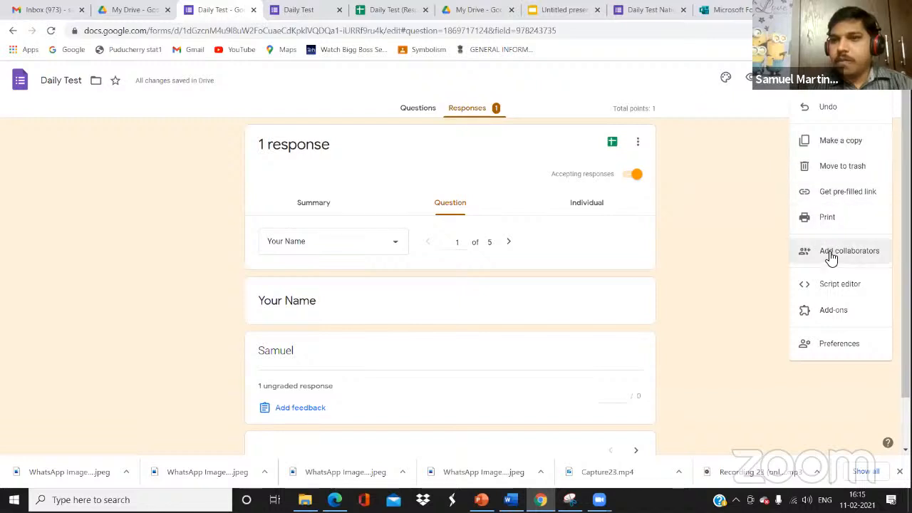
left_click(731, 203)
left_click(415, 113)
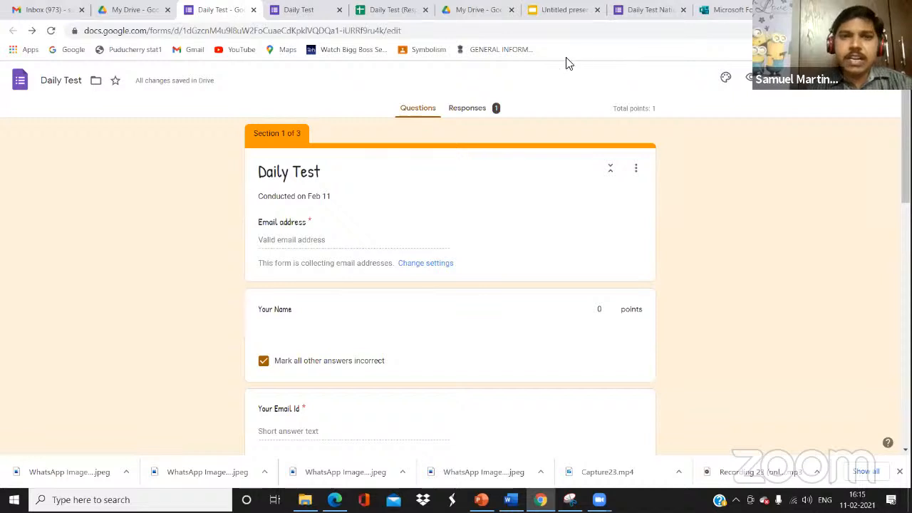
Switch to Microsoft Forms, glance at the Office 365 app list, and create a New Quiz
left_click(724, 15)
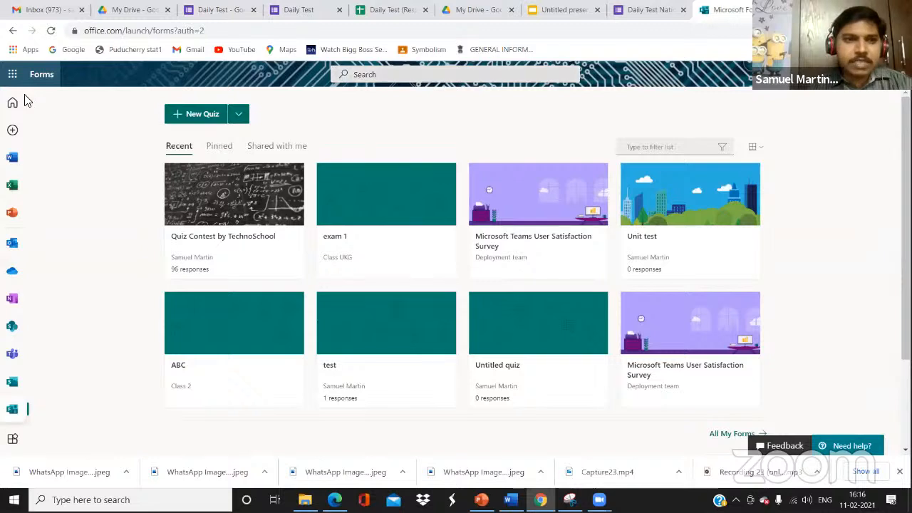
left_click(13, 74)
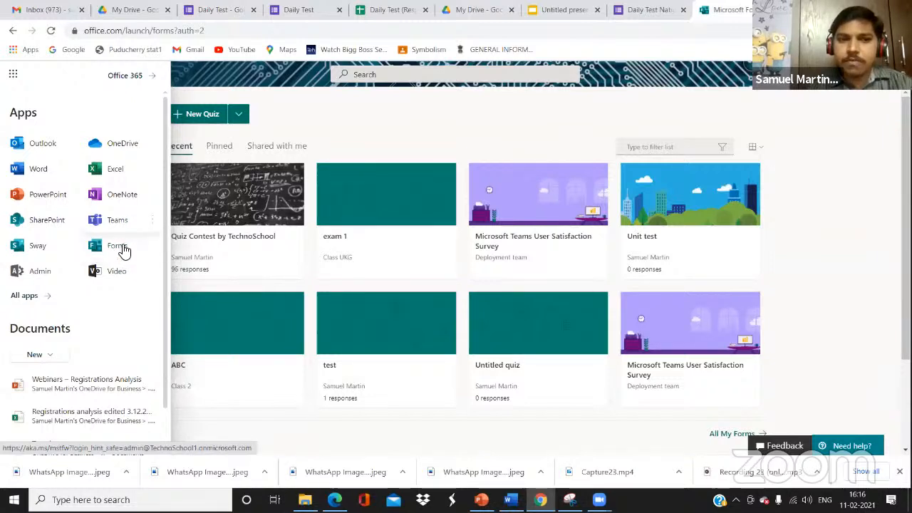
left_click(285, 127)
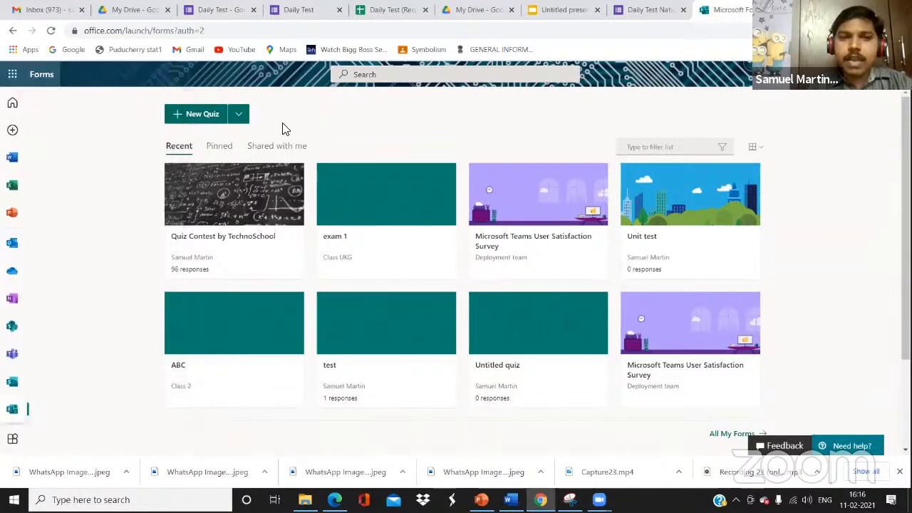
left_click(196, 117)
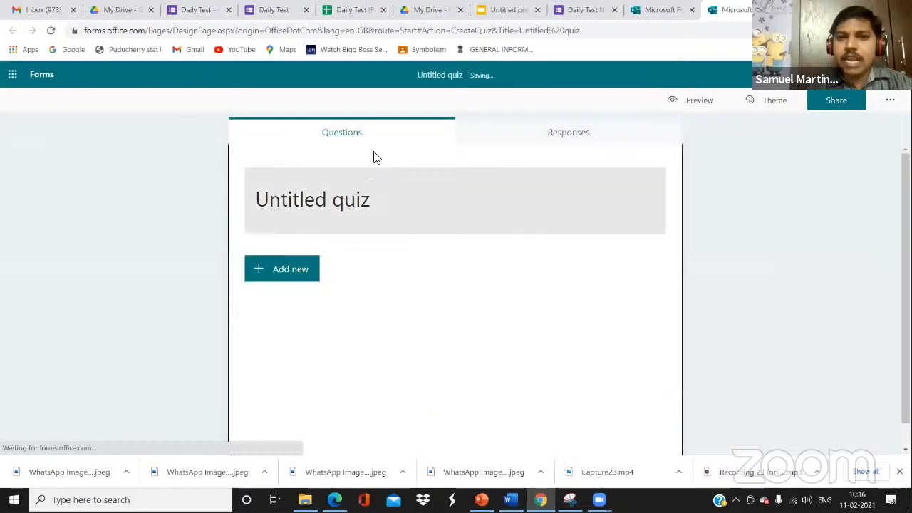
Flip between the new quiz's Responses and Questions views
left_click(520, 140)
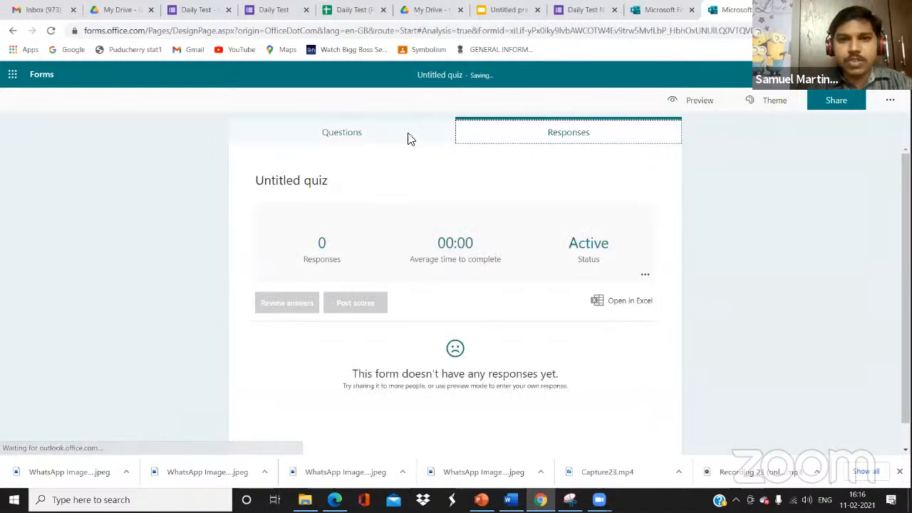
left_click(384, 138)
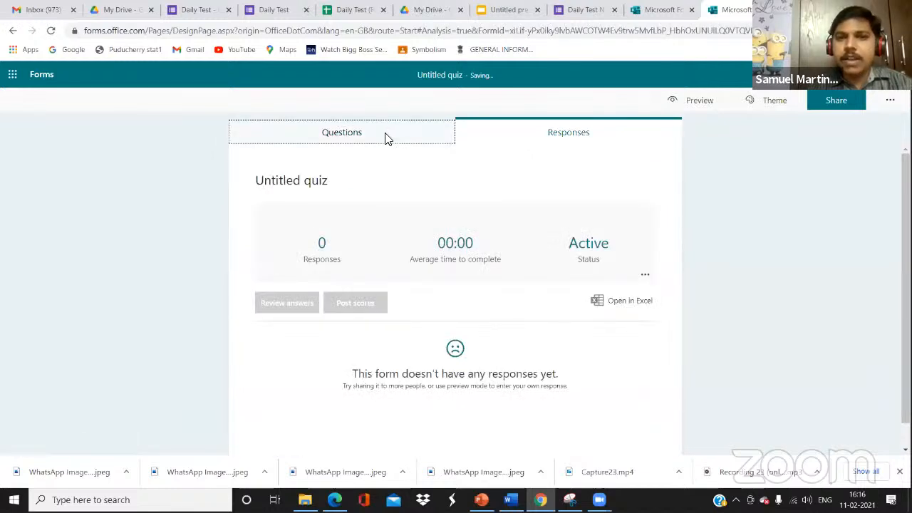
left_click(568, 134)
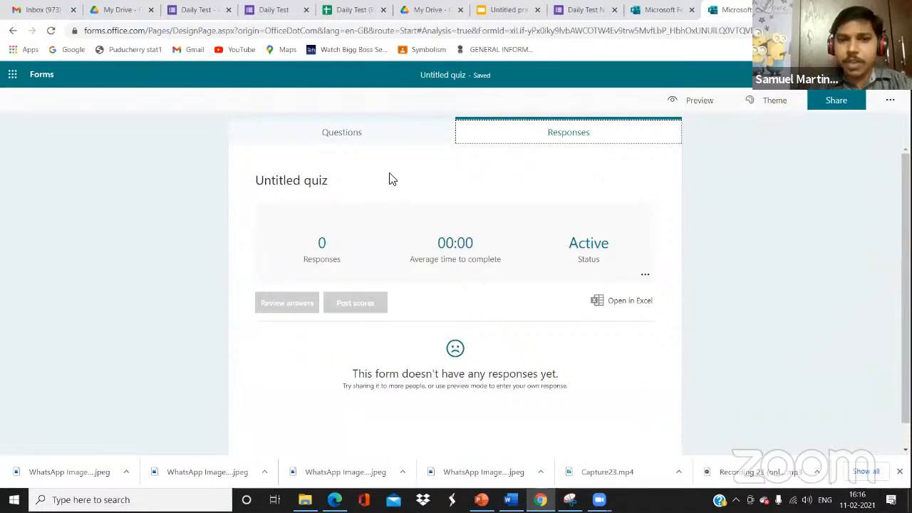
left_click(373, 141)
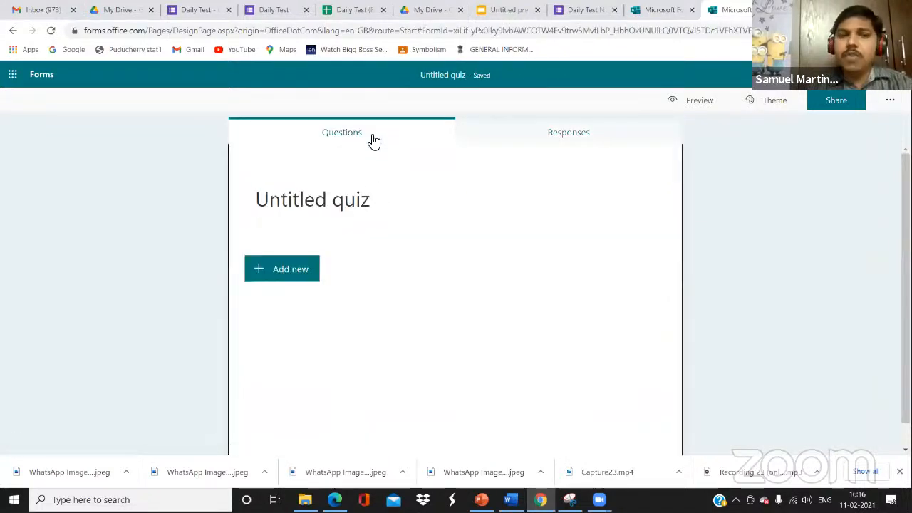
Add a Choice question with Option 1 and Option 2 to the quiz
left_click(290, 268)
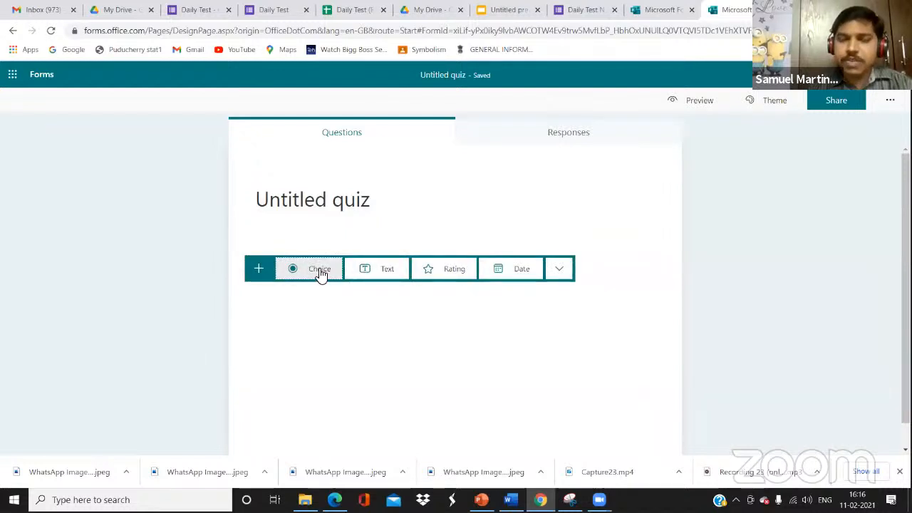
left_click(562, 270)
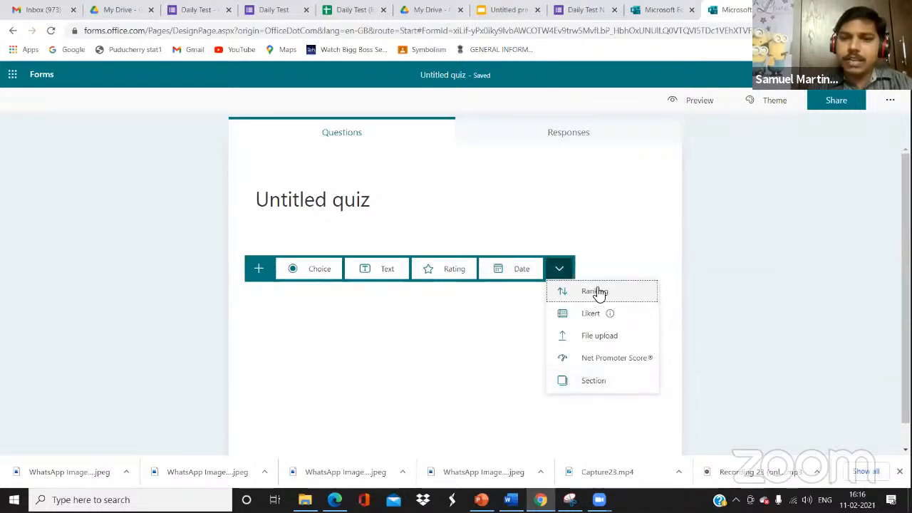
left_click(316, 268)
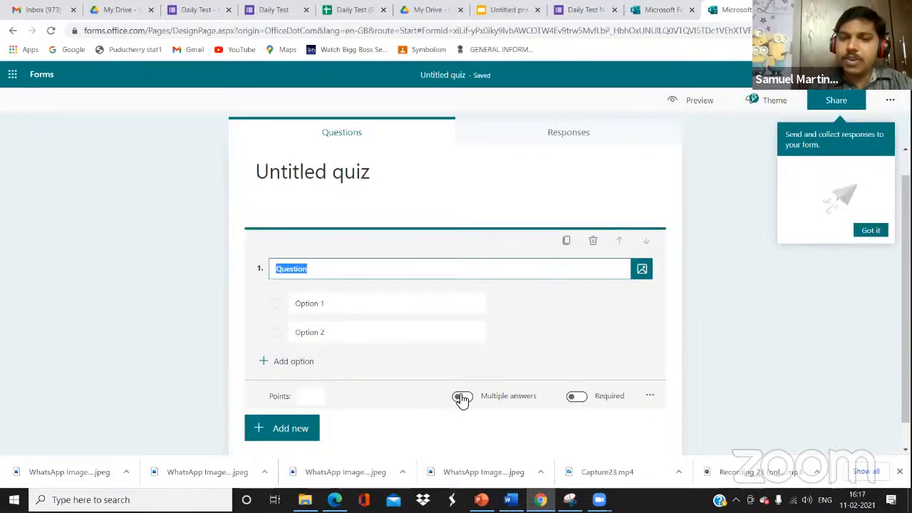
Try the Multiple answers and Required toggles, leaving both off, and check the extra settings
left_click(461, 397)
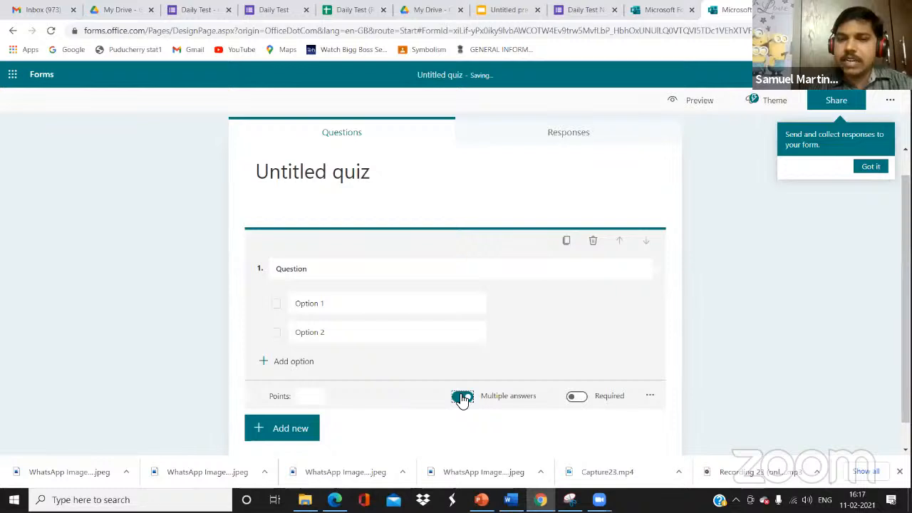
left_click(462, 398)
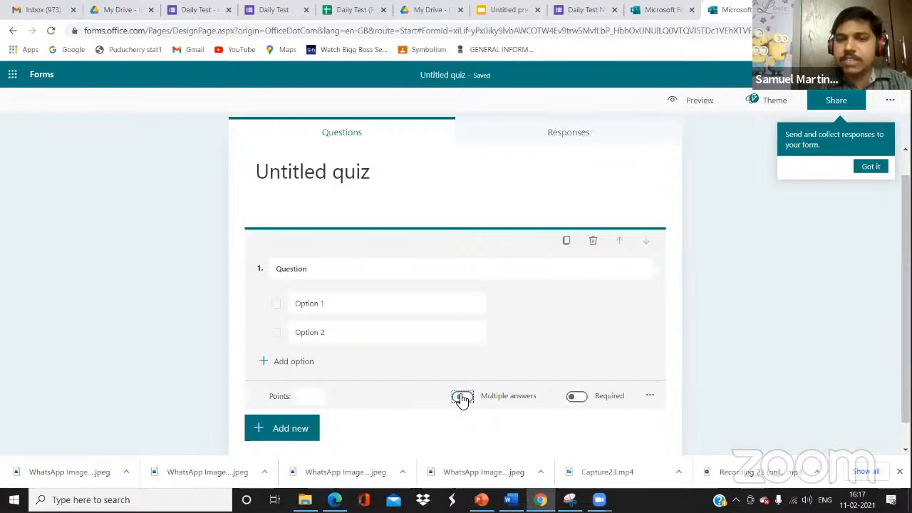
left_click(581, 404)
left_click(577, 397)
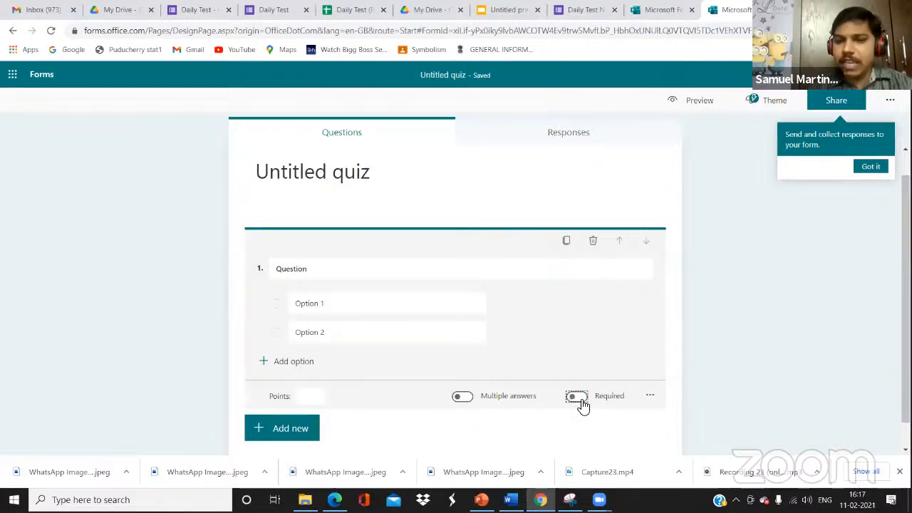
left_click(650, 397)
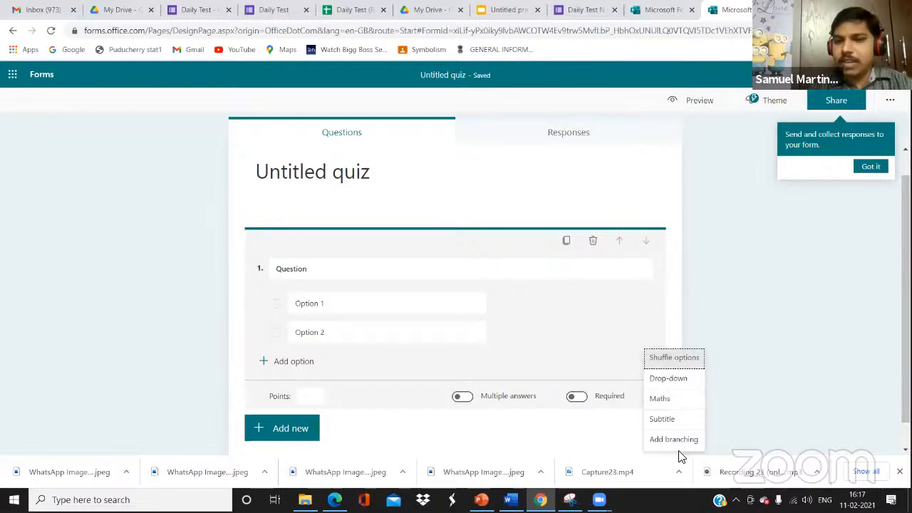
left_click(315, 396)
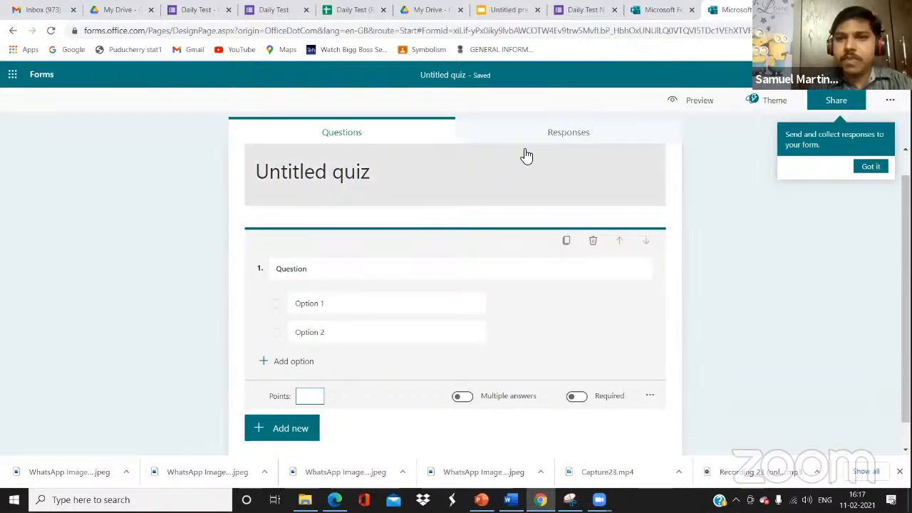
Preview the quiz in Computer and Mobile layouts, return to Questions, and bring up the Office 365 app list
left_click(642, 122)
left_click(709, 100)
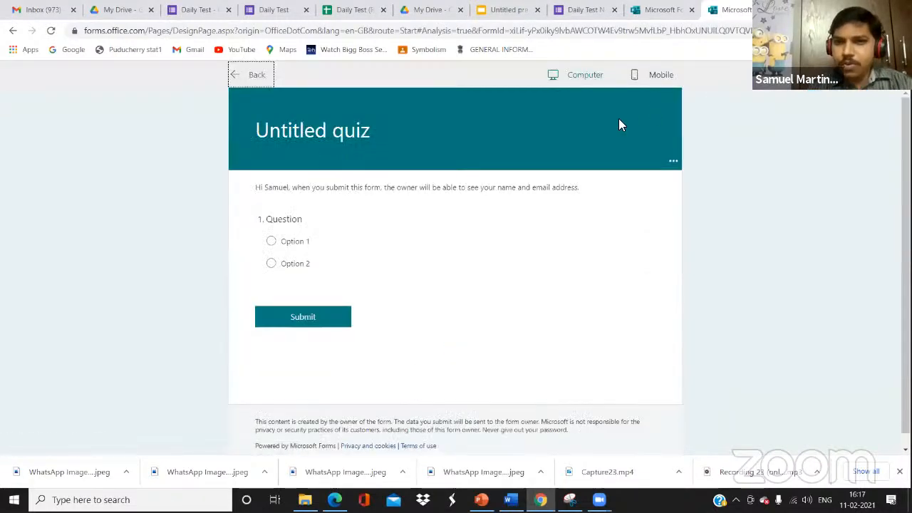
left_click(659, 78)
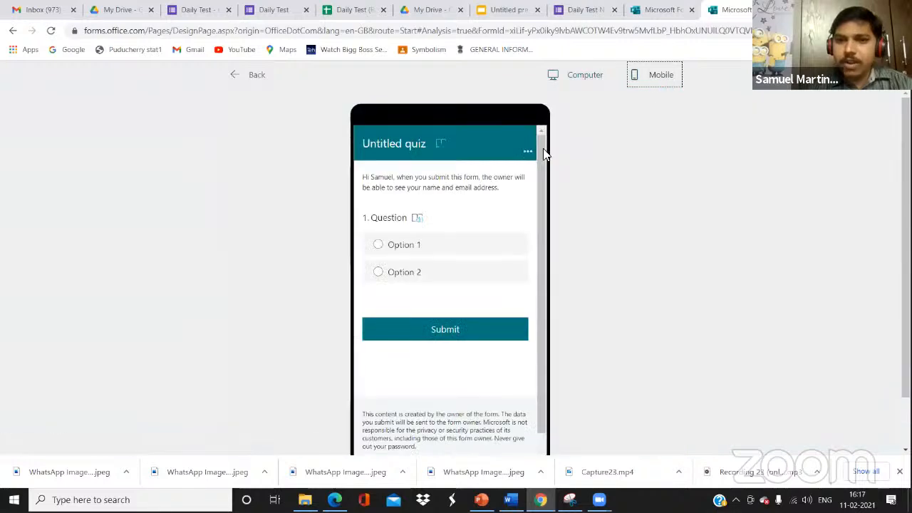
left_click(581, 85)
left_click(652, 80)
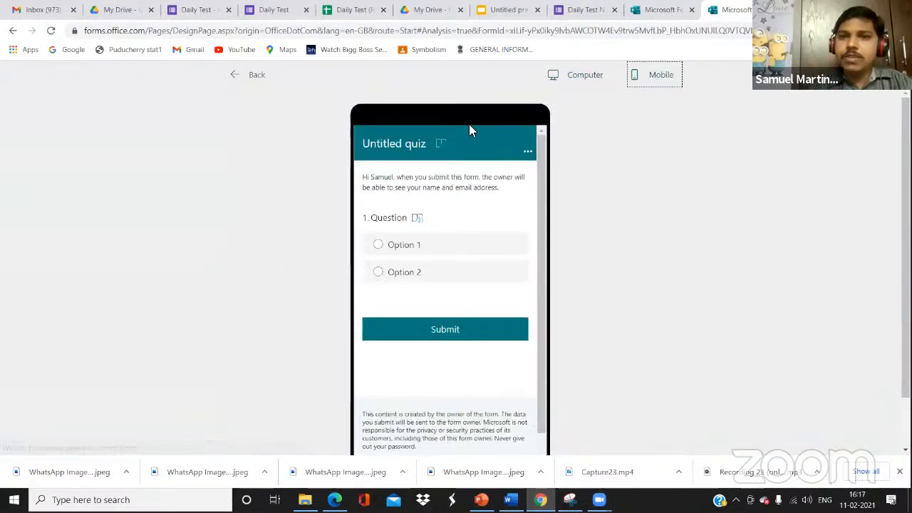
left_click(238, 74)
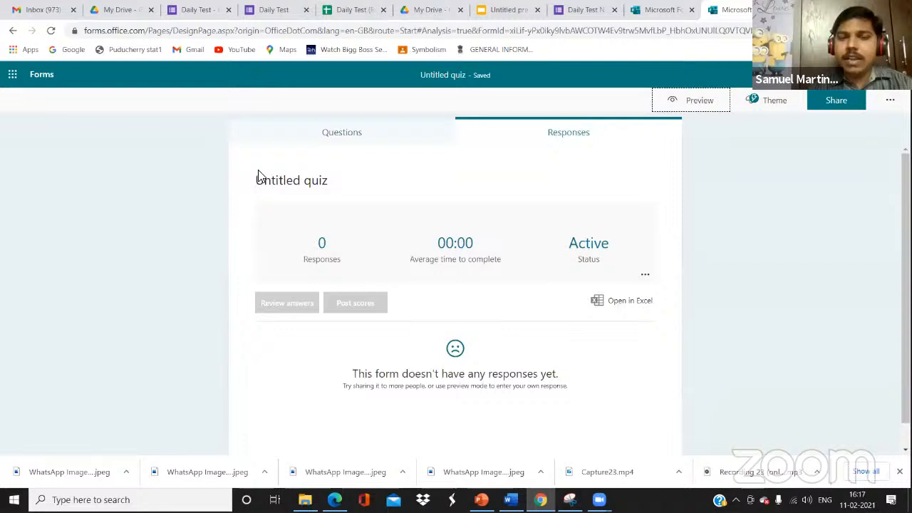
left_click(344, 146)
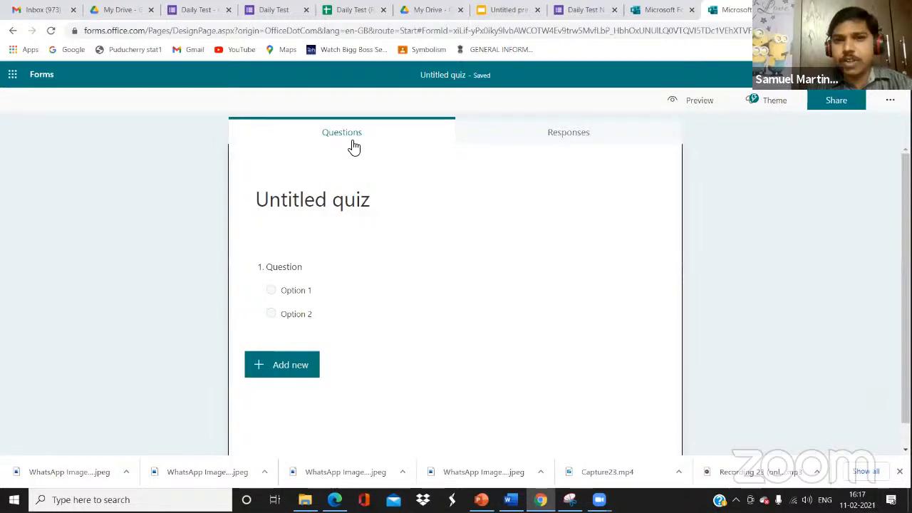
left_click(10, 78)
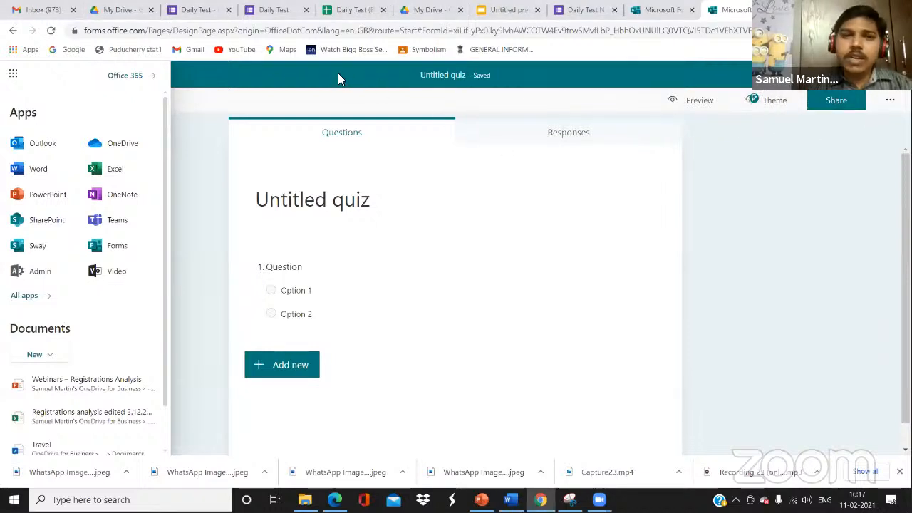
Go back to the Daily Test Google form, check its 1 response, and reopen Questions
left_click(203, 10)
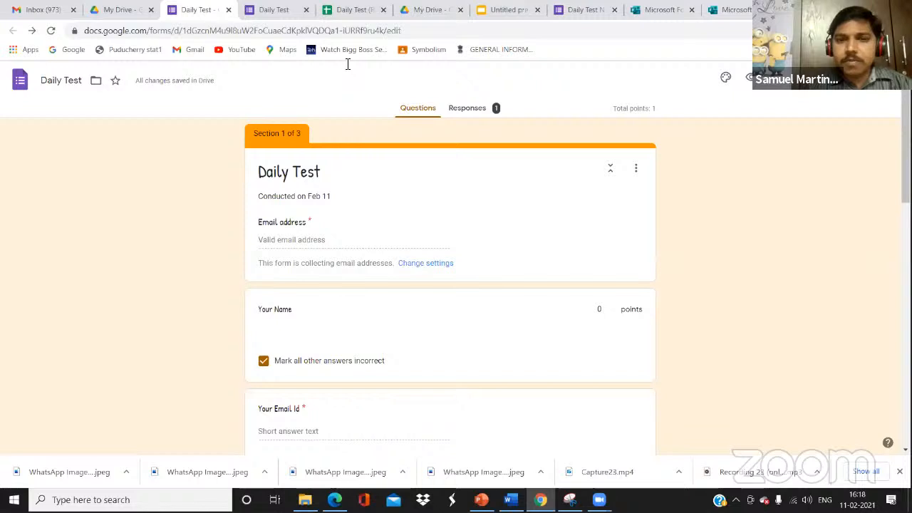
left_click(479, 111)
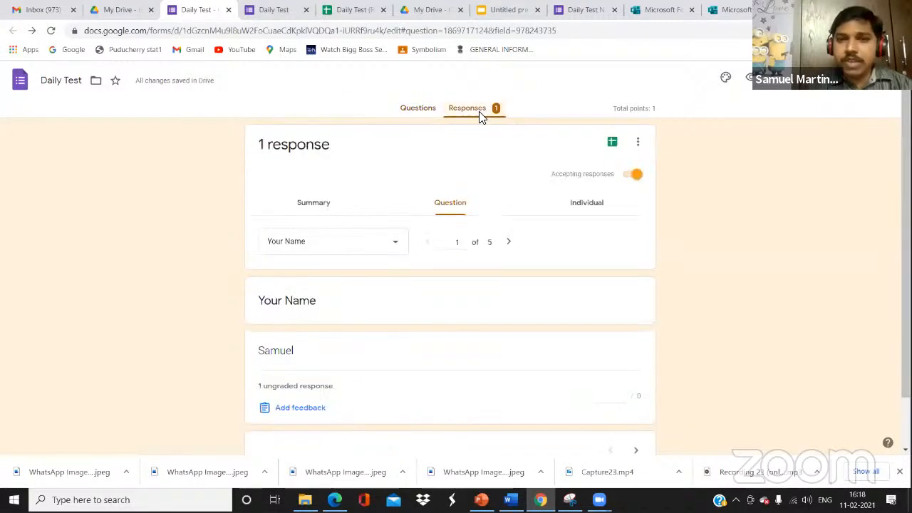
left_click(427, 114)
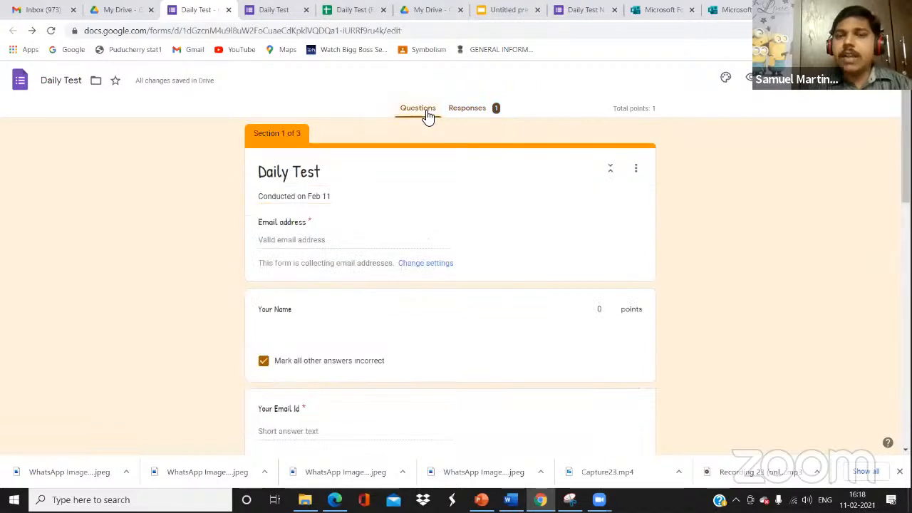